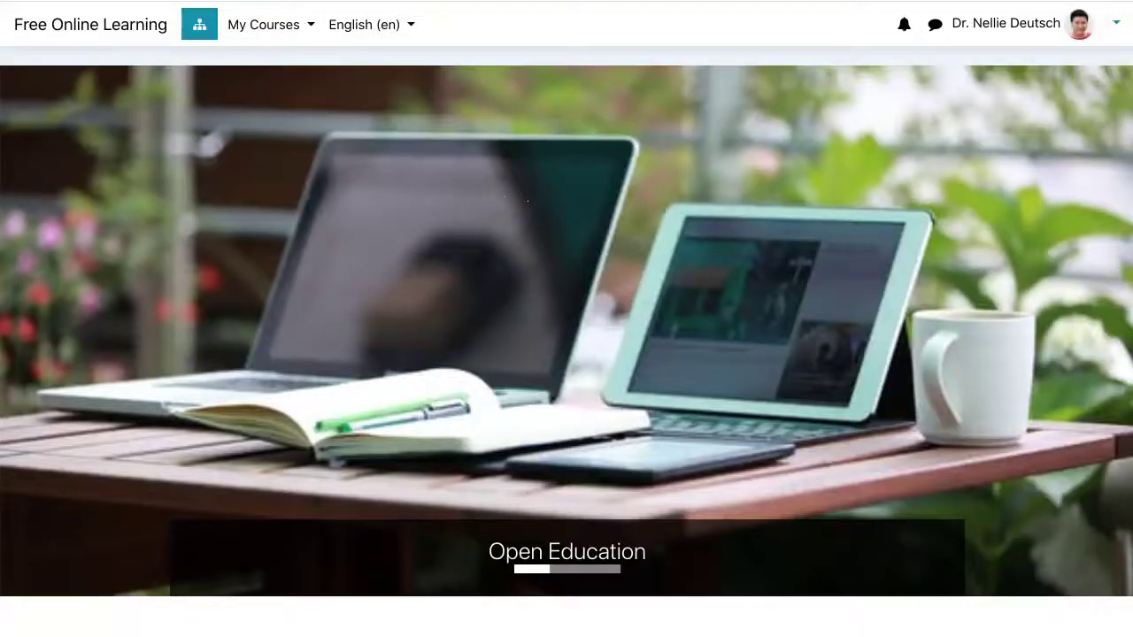
- Open the Moodle plugins directory from the plugin installer in site administration
left_click(199, 24)
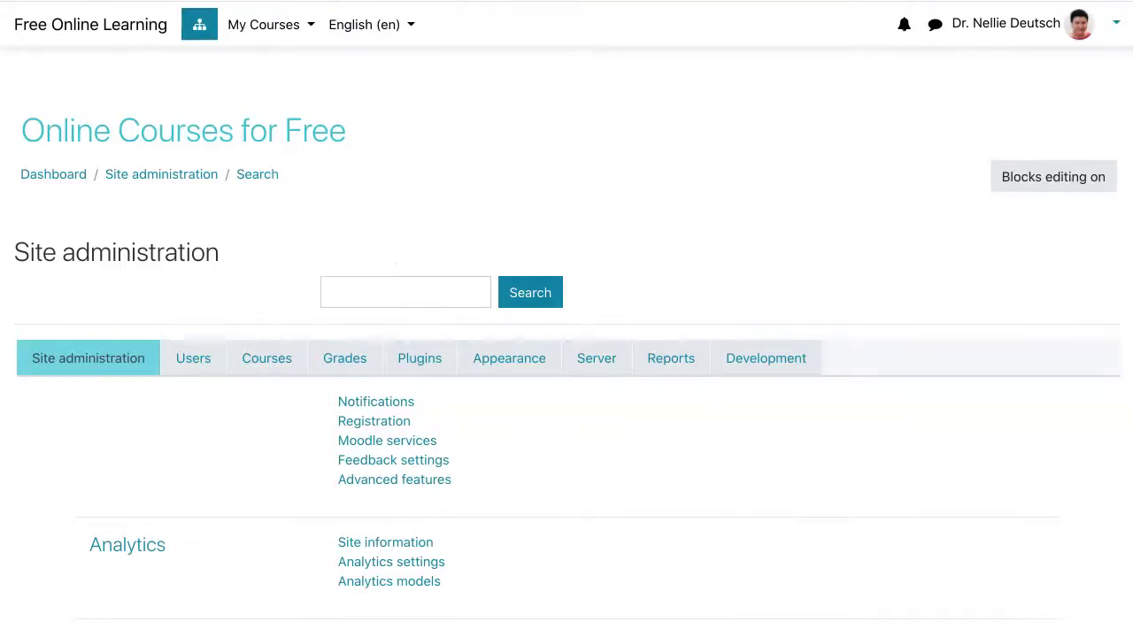
left_click(420, 358)
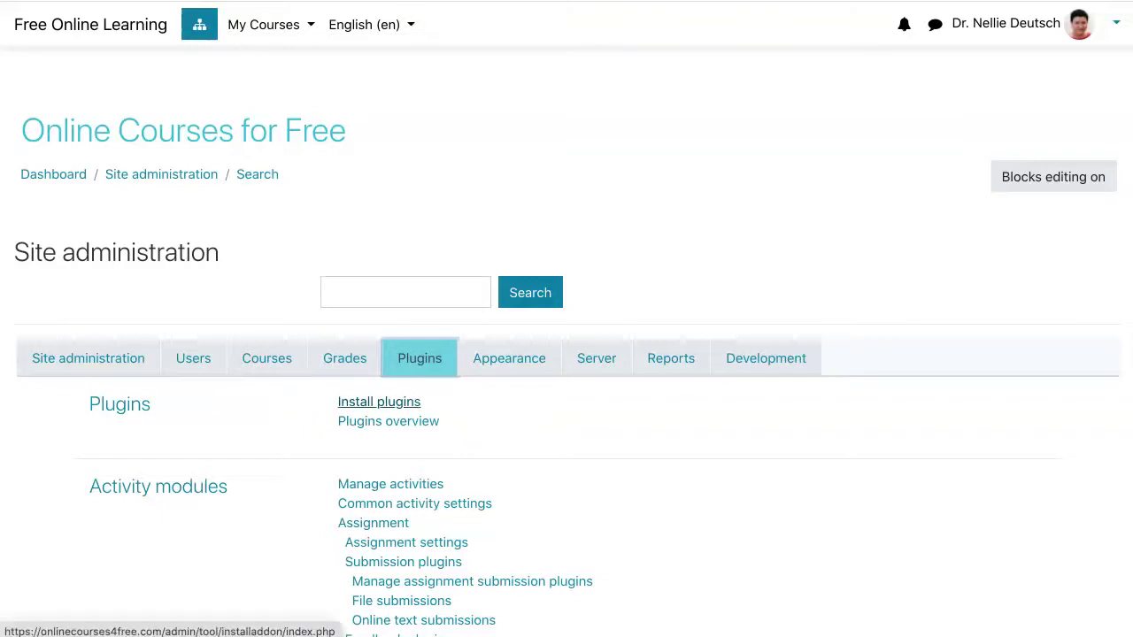
left_click(379, 402)
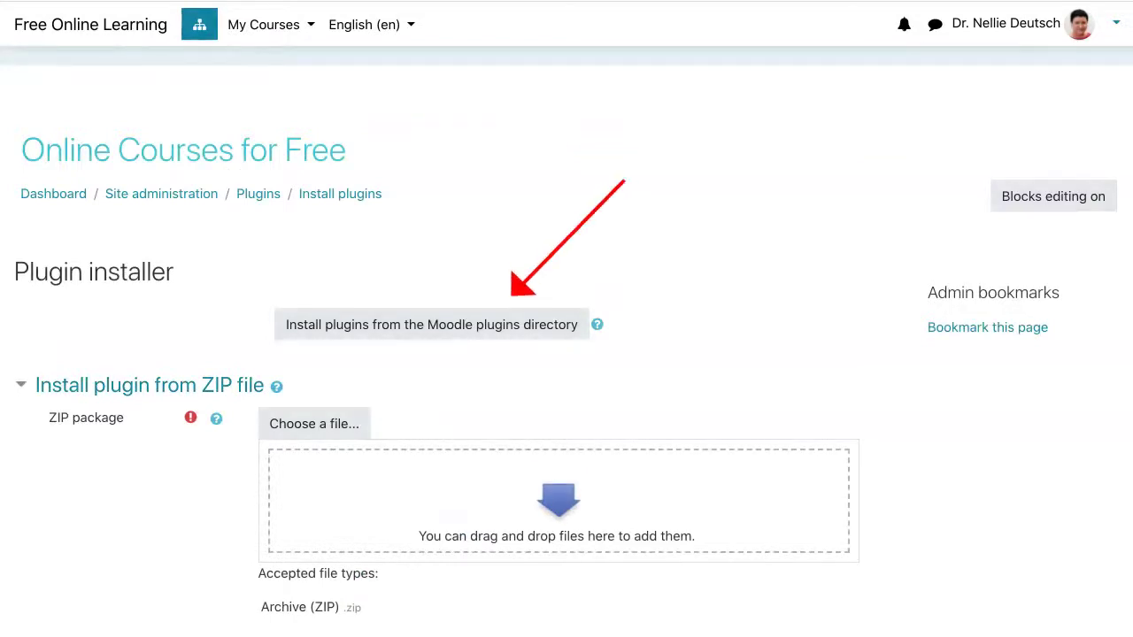
left_click_drag(625, 180, 512, 295)
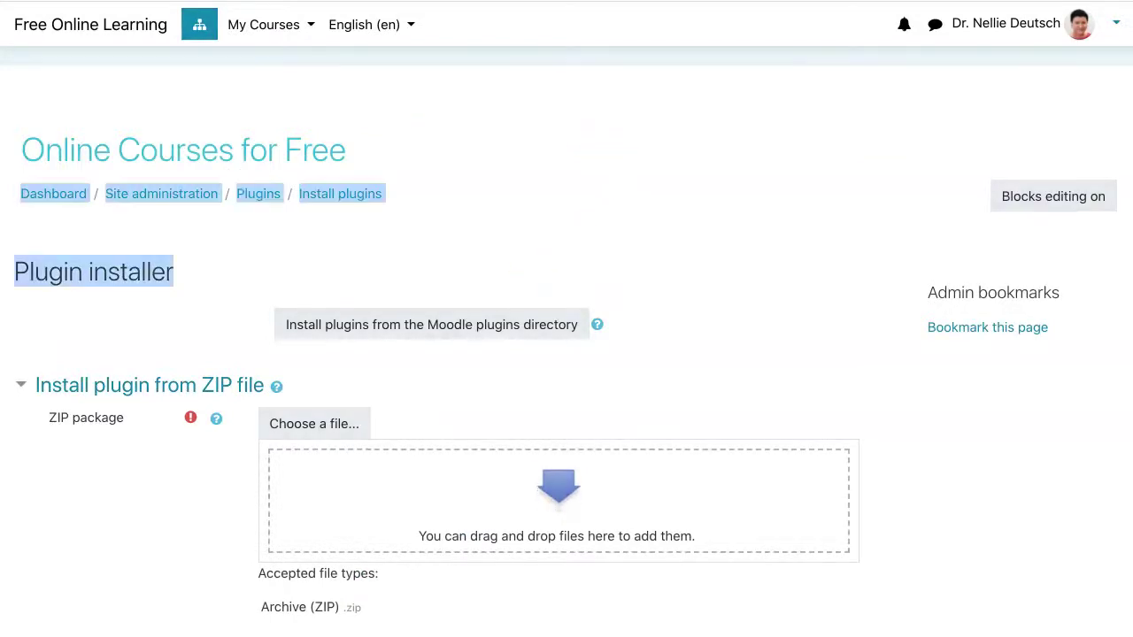
left_click(441, 326)
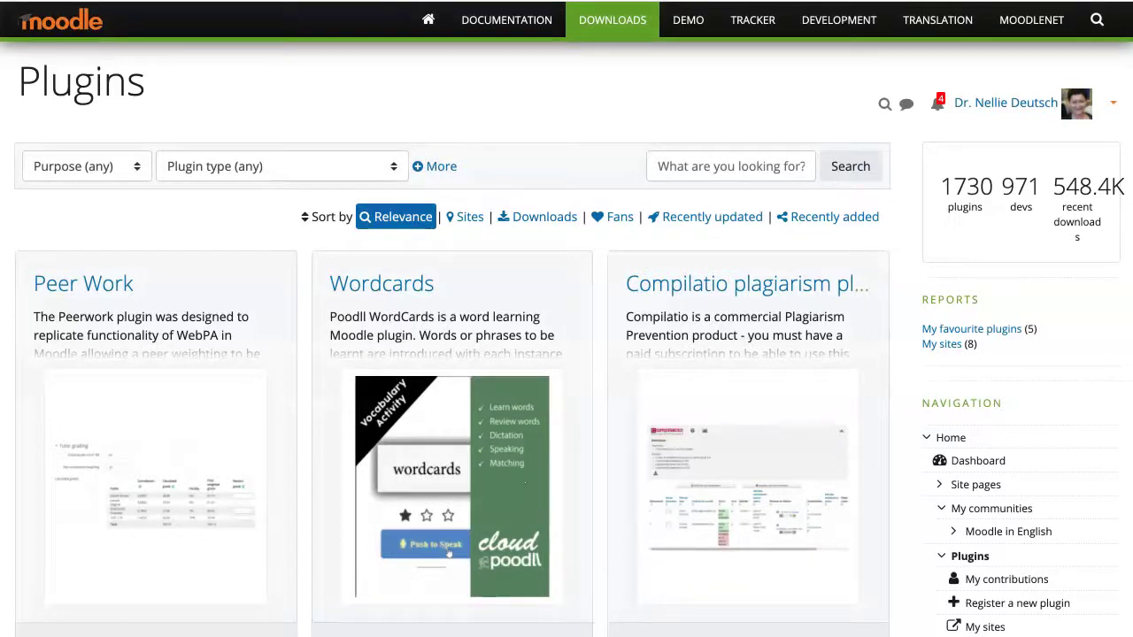
- Filter the plugins directory by plugin type Theme and Moodle version 3.9
left_click_drag(320, 62, 267, 127)
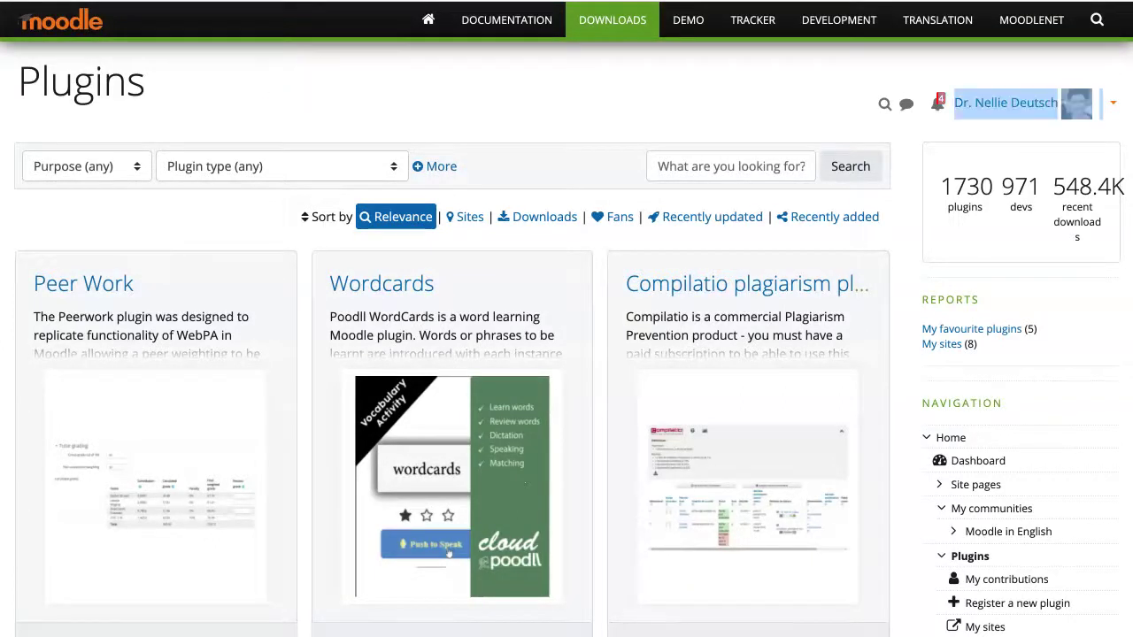
left_click(282, 166)
scroll(273, 303, "down", 5)
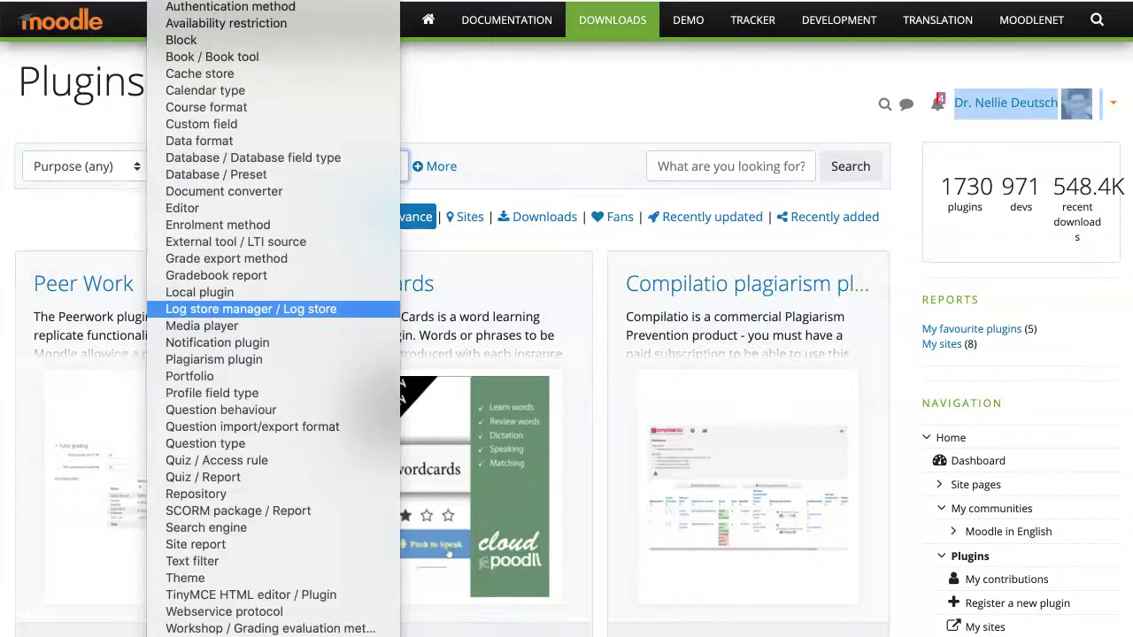
left_click(221, 578)
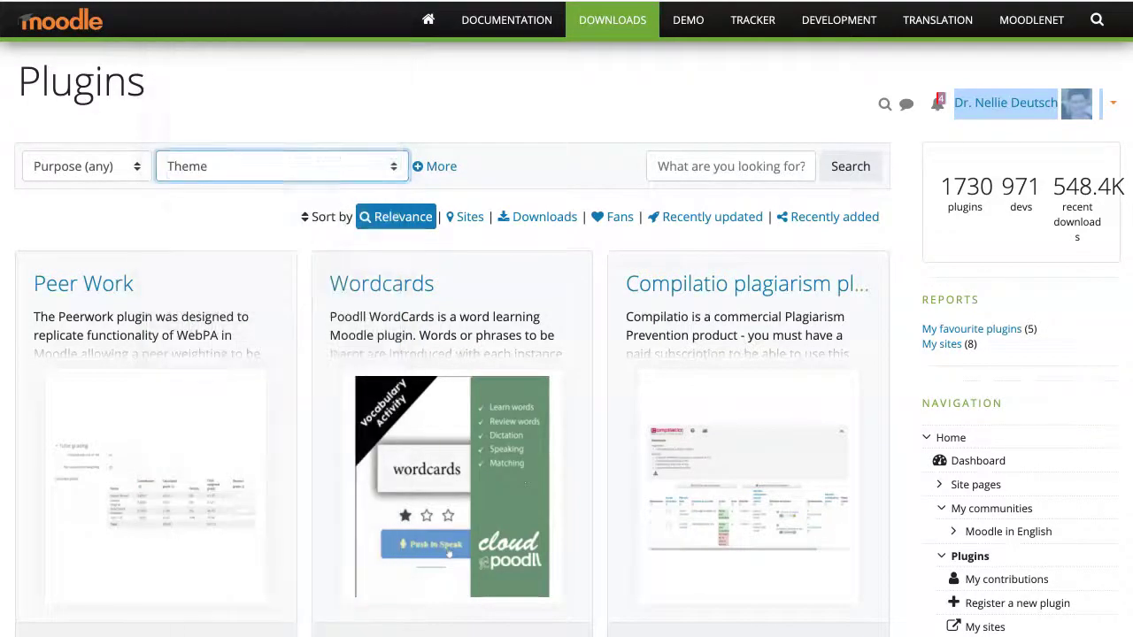
left_click(440, 166)
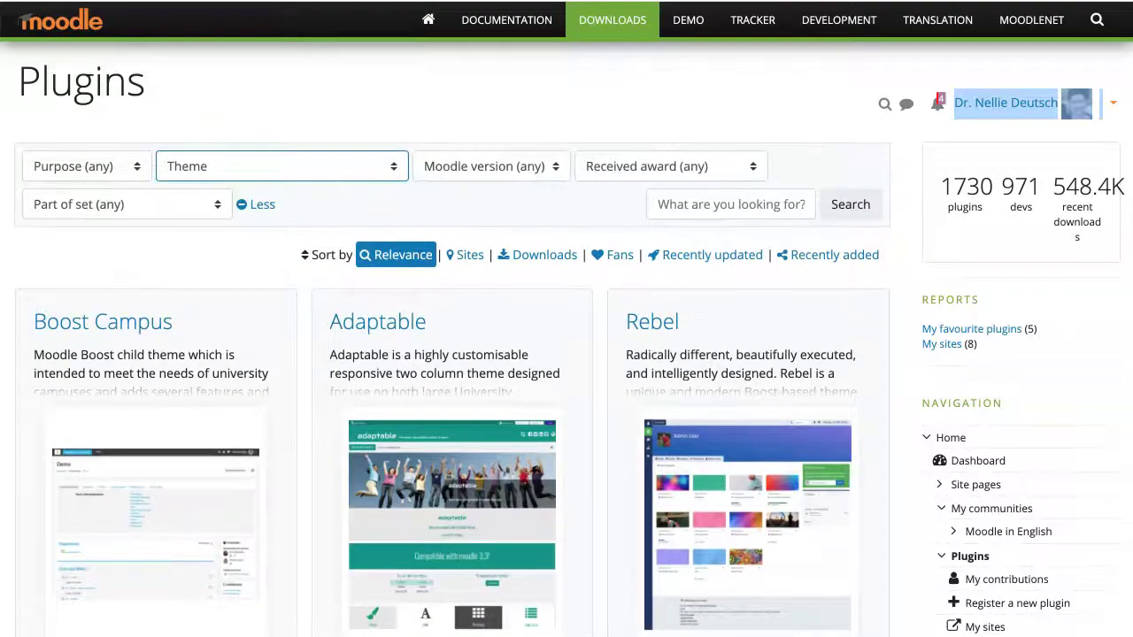
left_click(485, 165)
key("Return")
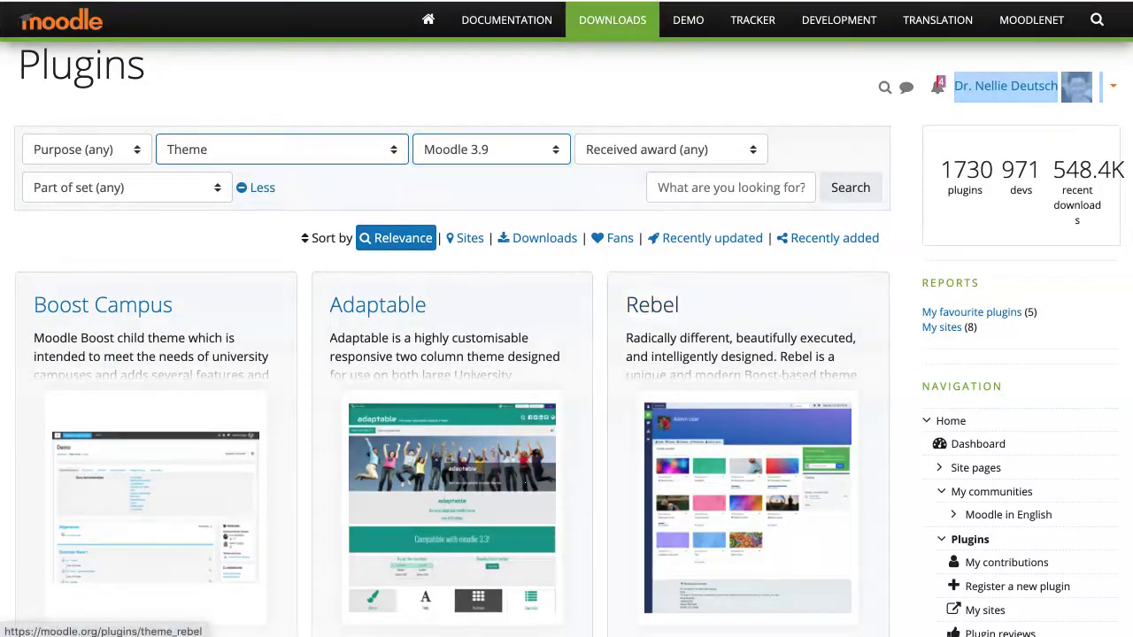
- Open the Rebel theme's page and start its installation on the Free Online Courses site
left_click(652, 305)
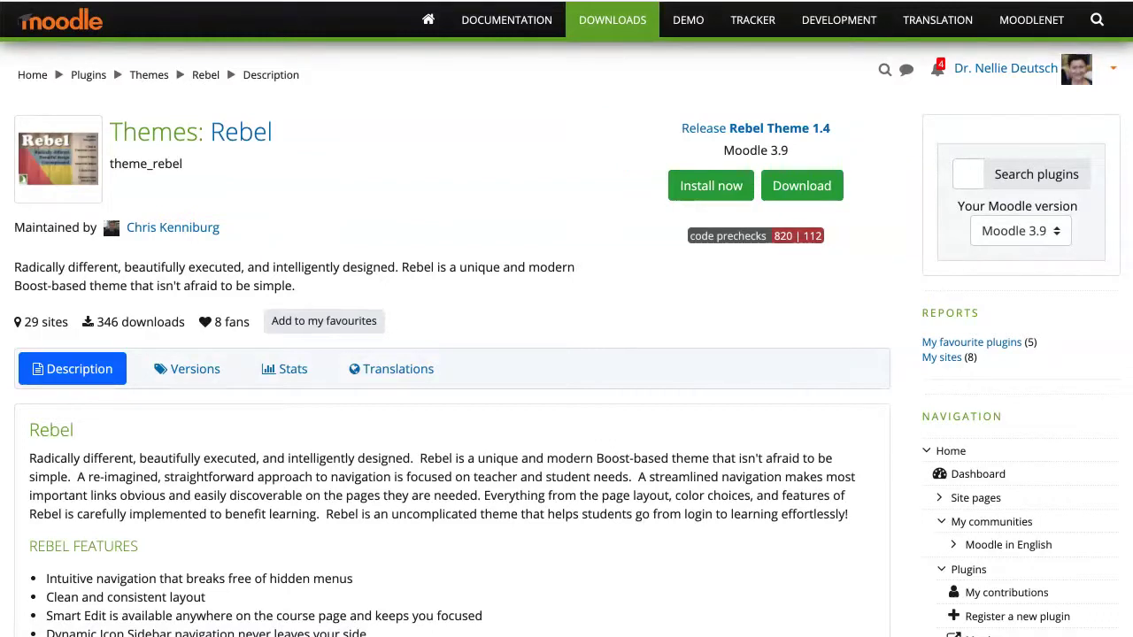
left_click(711, 185)
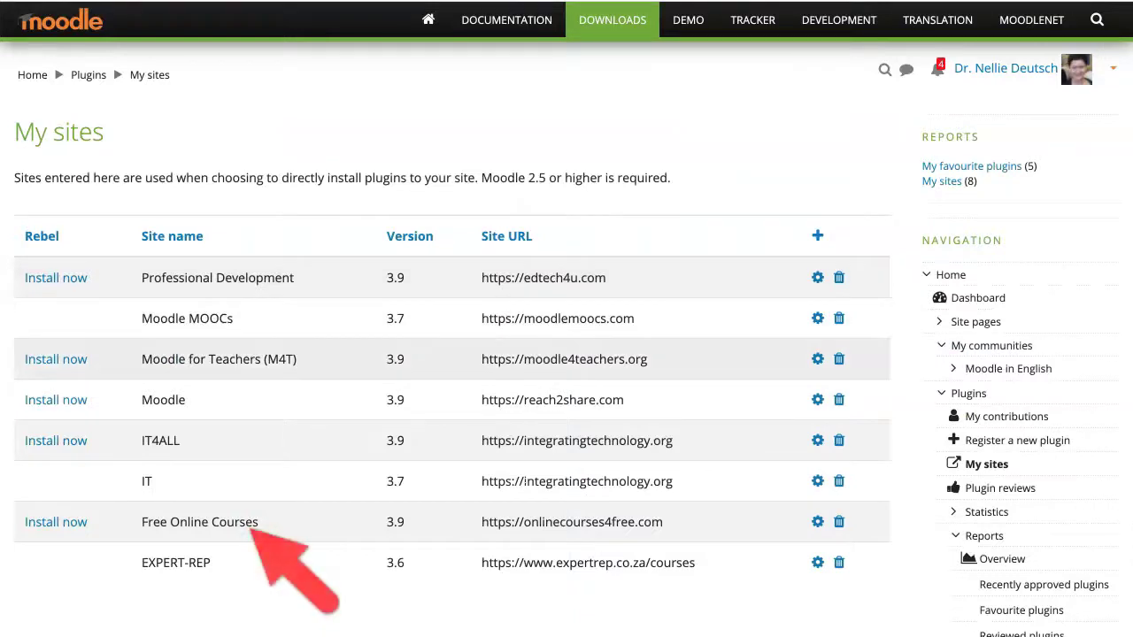
scroll(567, 354, "down", 2)
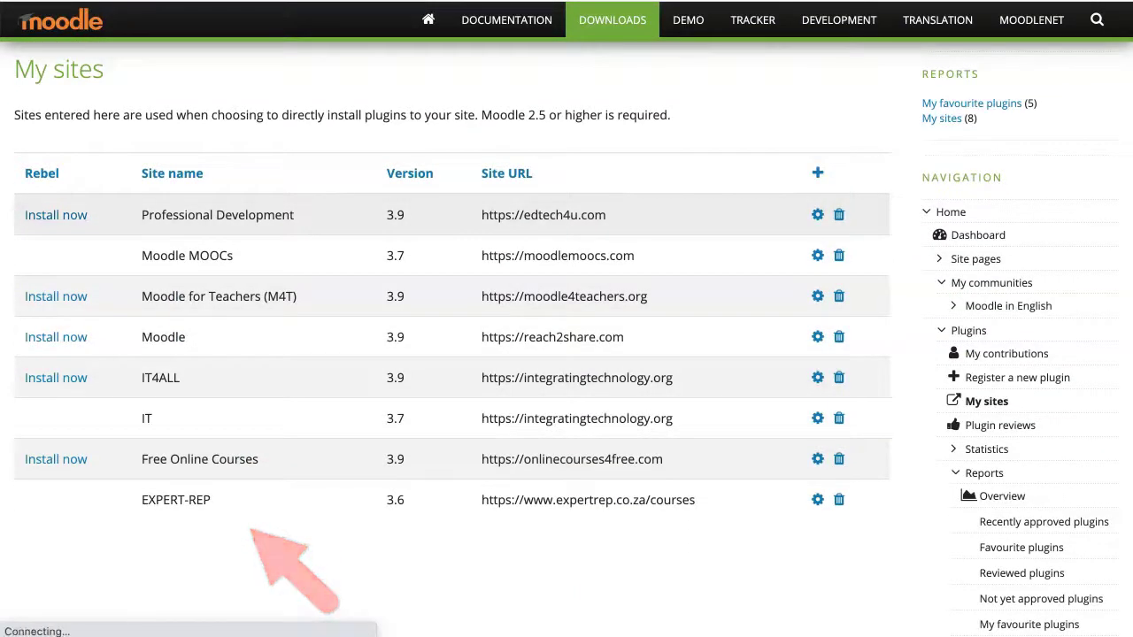
left_click(56, 216)
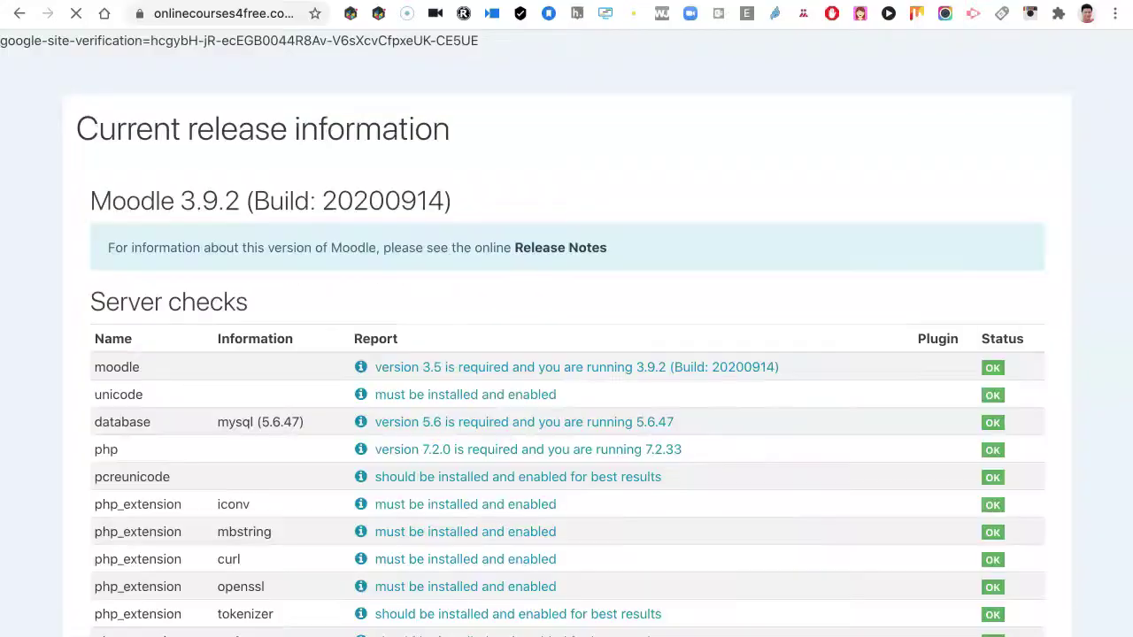
- Continue past the server checks and plugins check, and complete the database upgrade for the Rebel theme
scroll(567, 354, "down", 15)
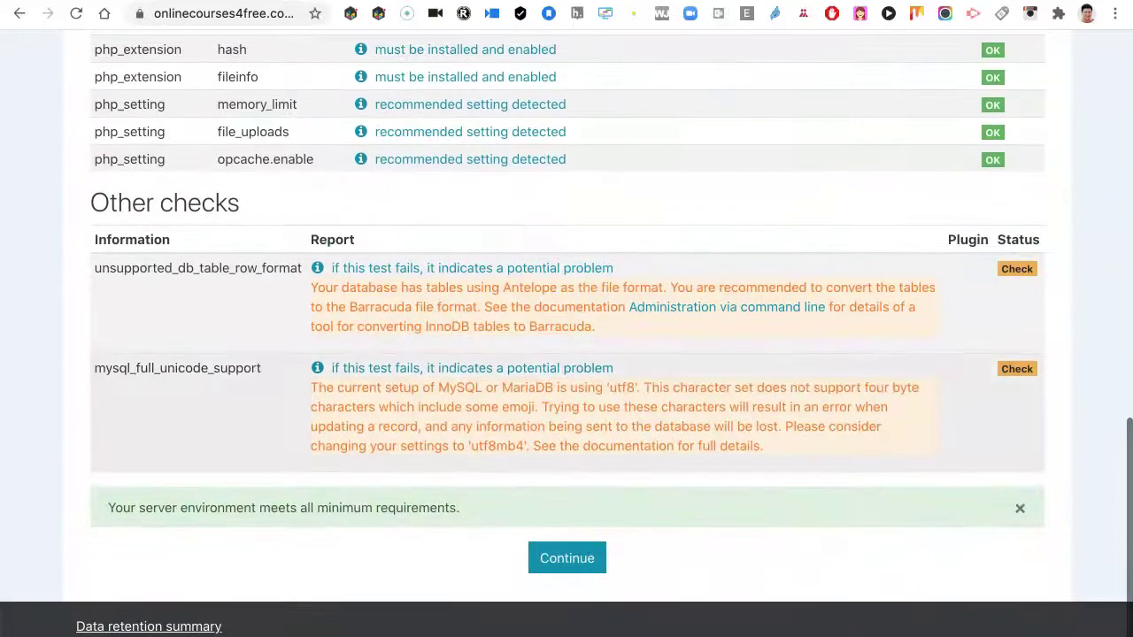
left_click(566, 558)
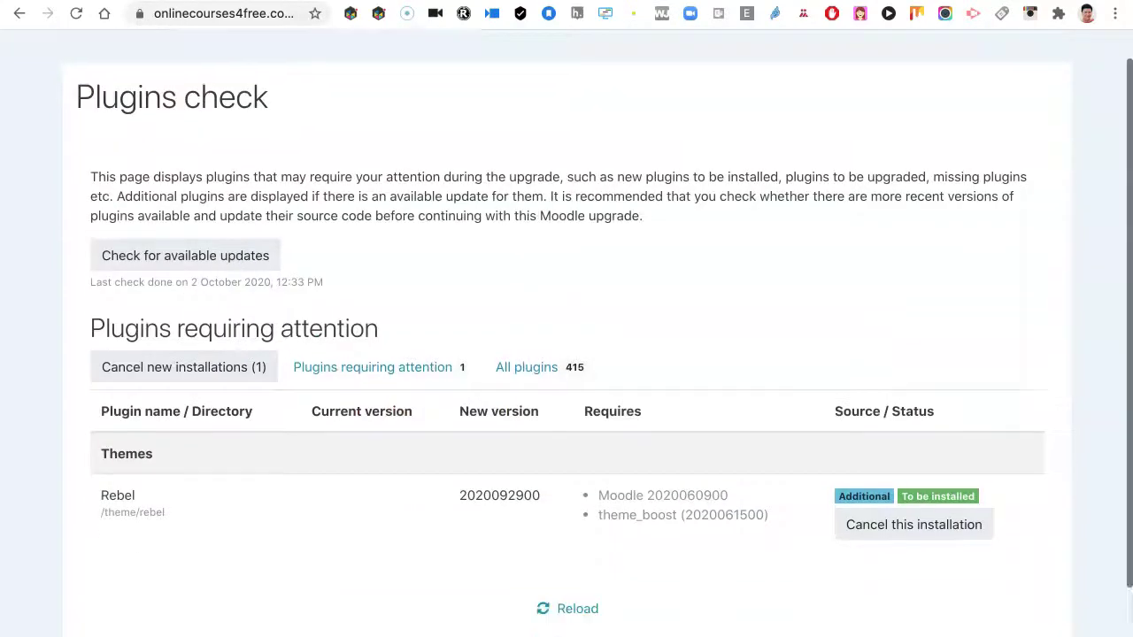
scroll(567, 354, "down", 2)
left_click(566, 558)
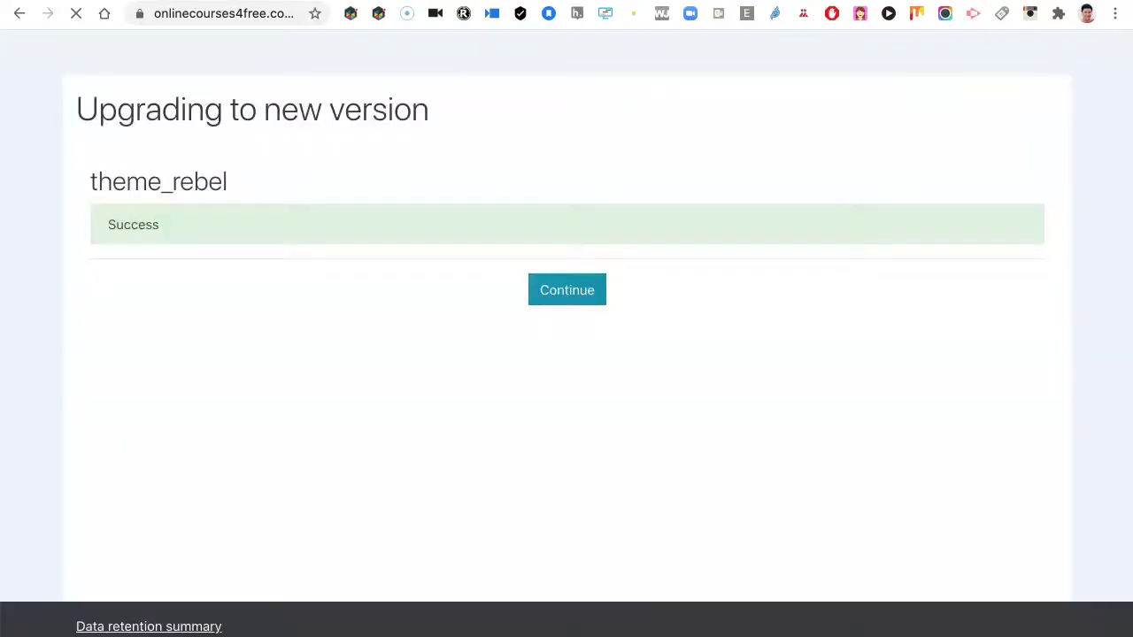
left_click(567, 290)
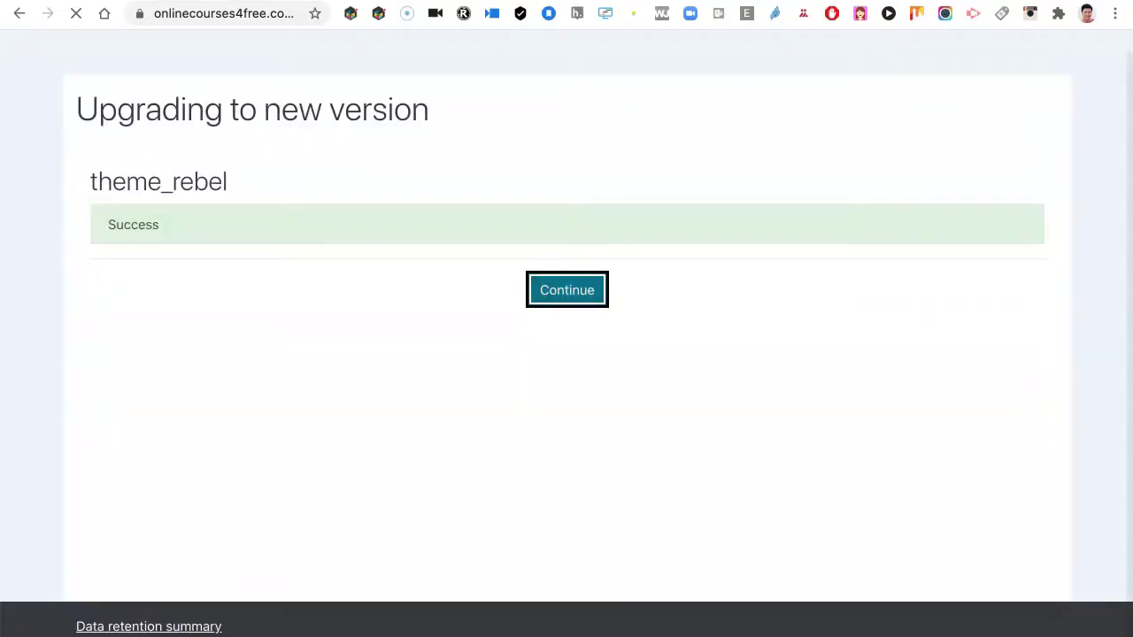
key("Return")
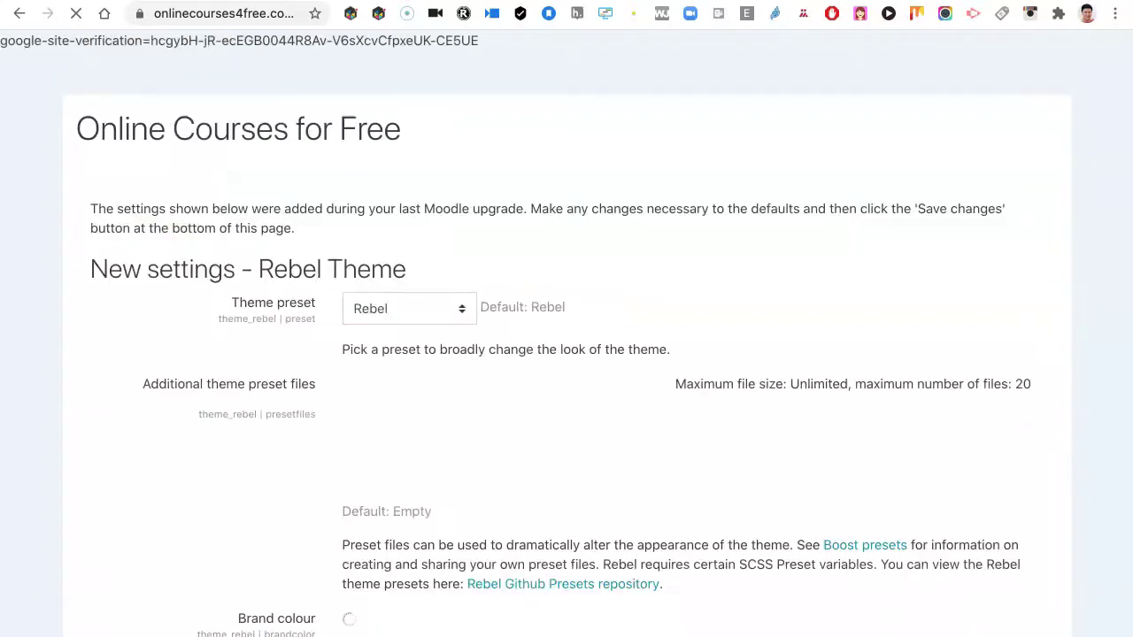
- Review the new Rebel theme settings down to the Bottom Textbox and save them with their defaults
scroll(567, 354, "down", 10)
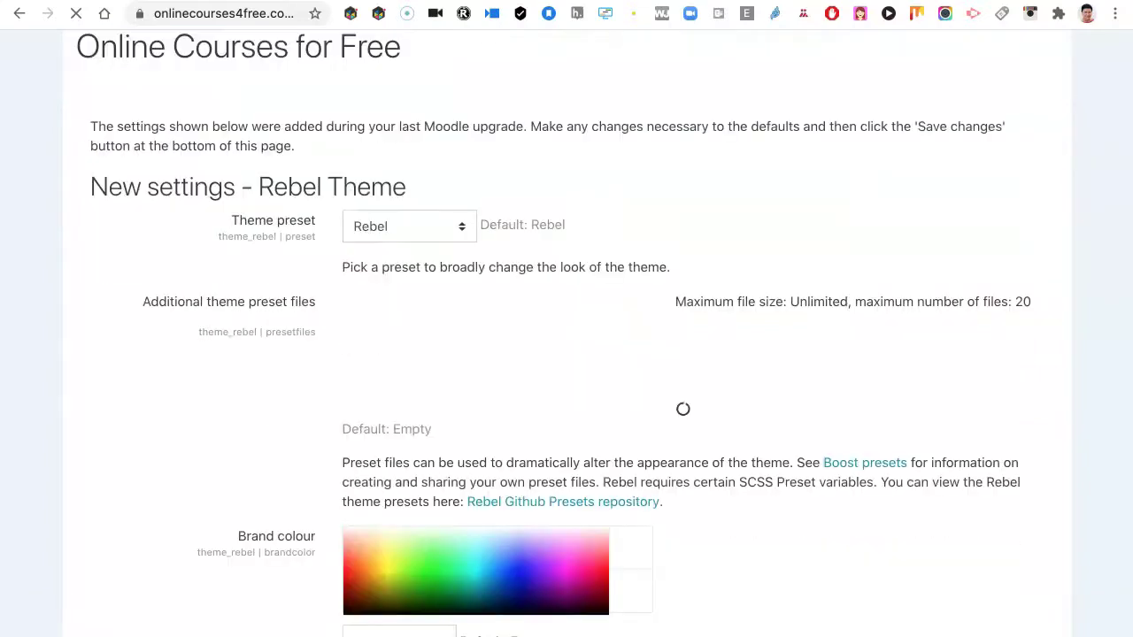
scroll(567, 354, "down", 2)
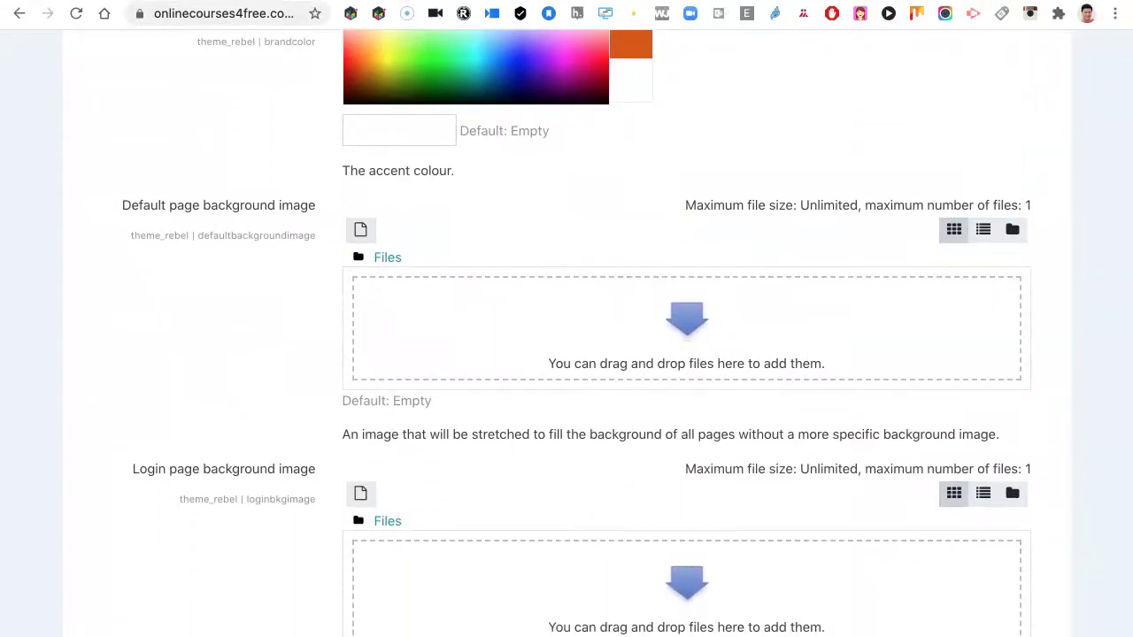
scroll(566, 354, "down", 3)
scroll(567, 354, "down", 10)
scroll(566, 354, "down", 15)
scroll(567, 354, "down", 9)
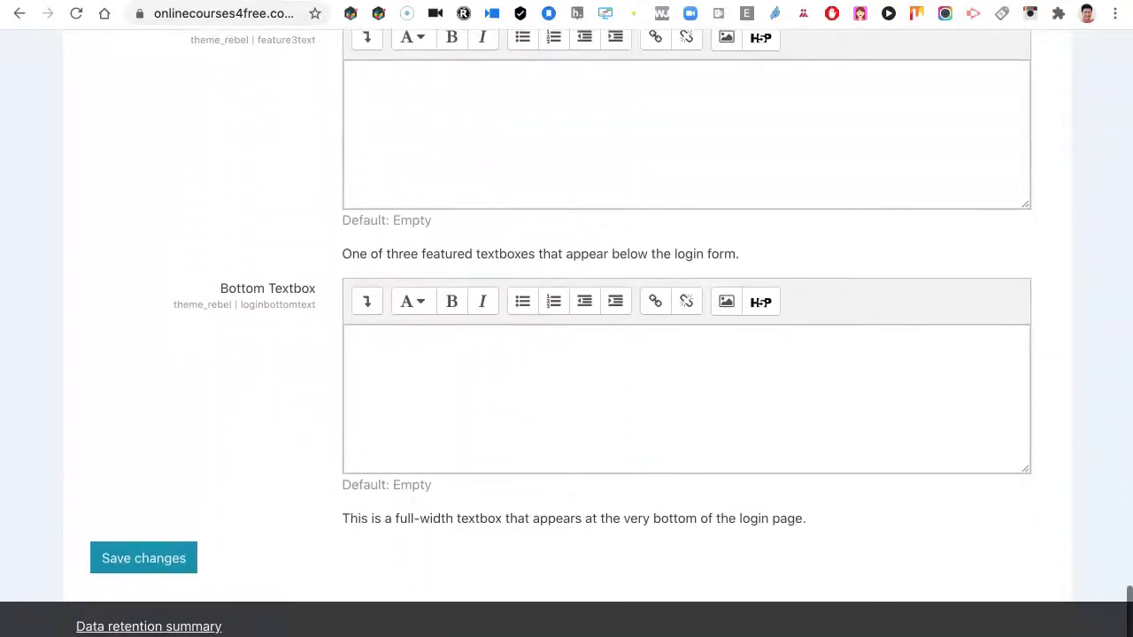
left_click(144, 558)
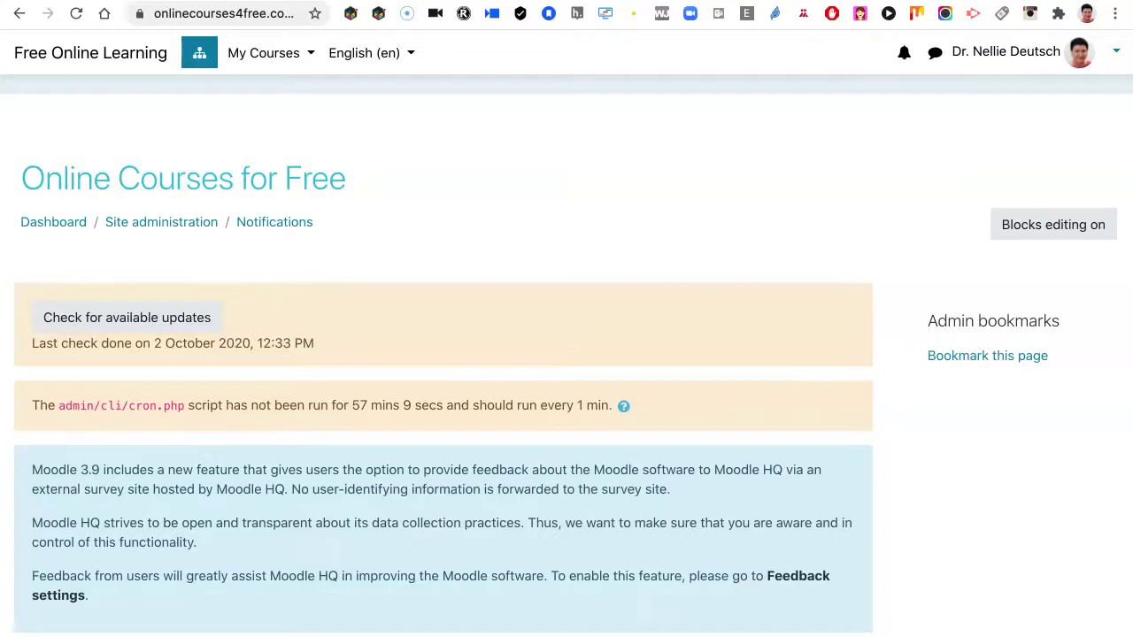
- Open the Theme selector from the Appearance section of site administration
left_click(161, 222)
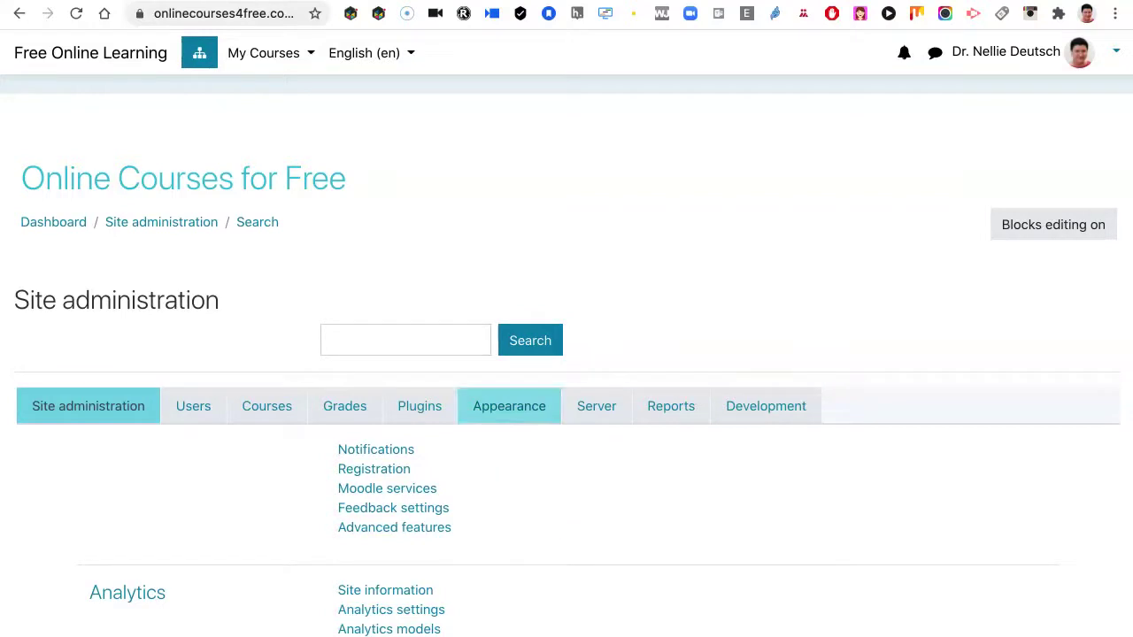
left_click(509, 406)
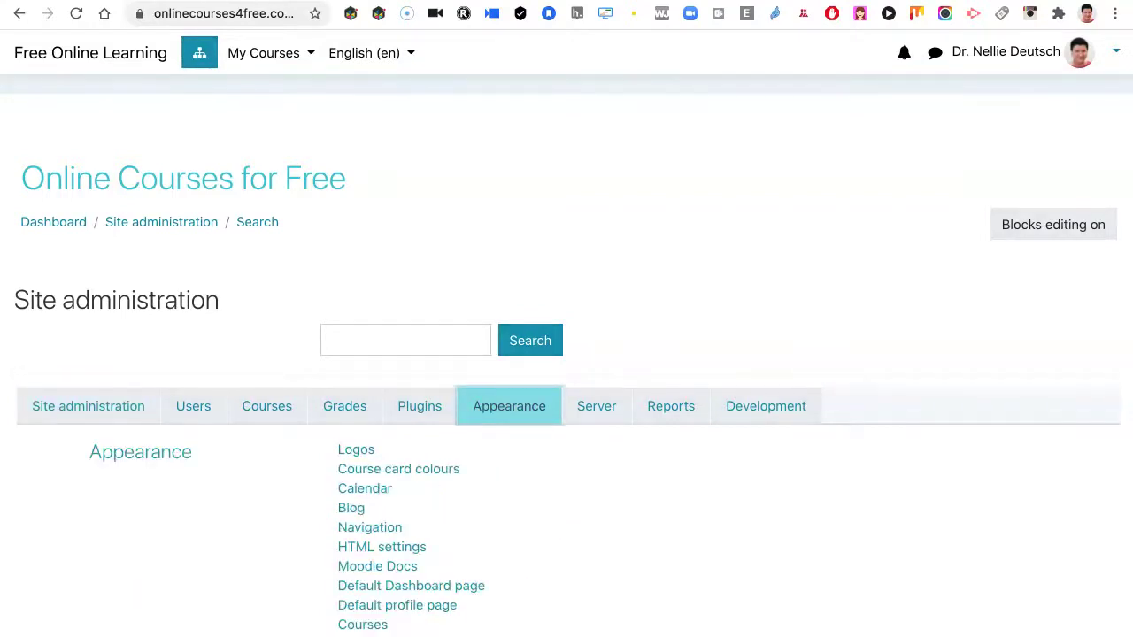
scroll(384, 403, "down", 5)
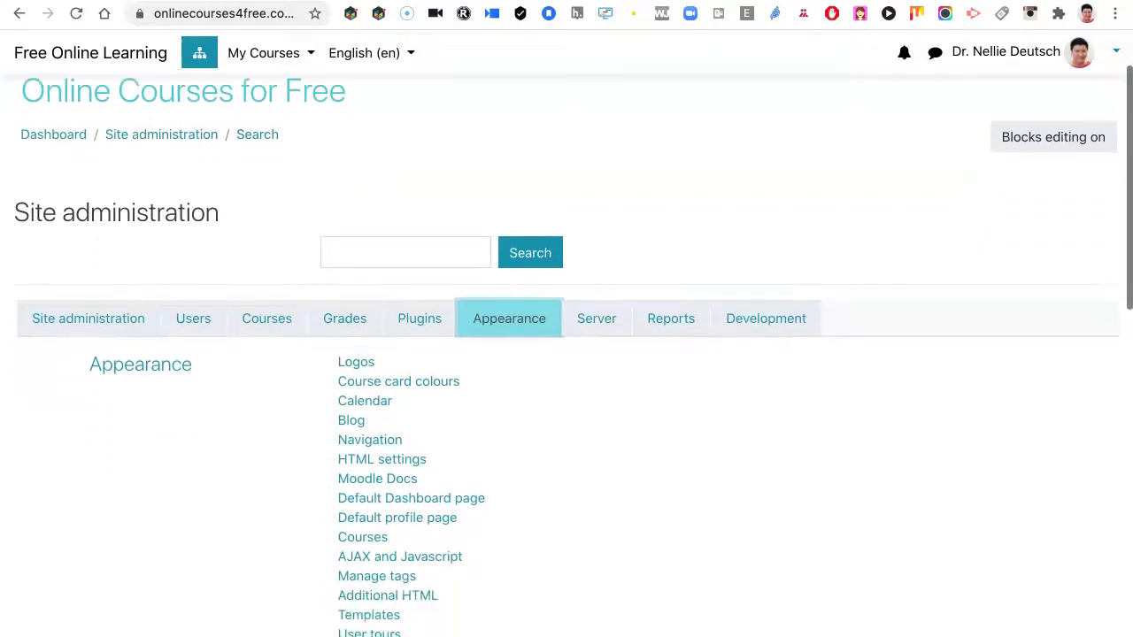
scroll(384, 395, "down", 1)
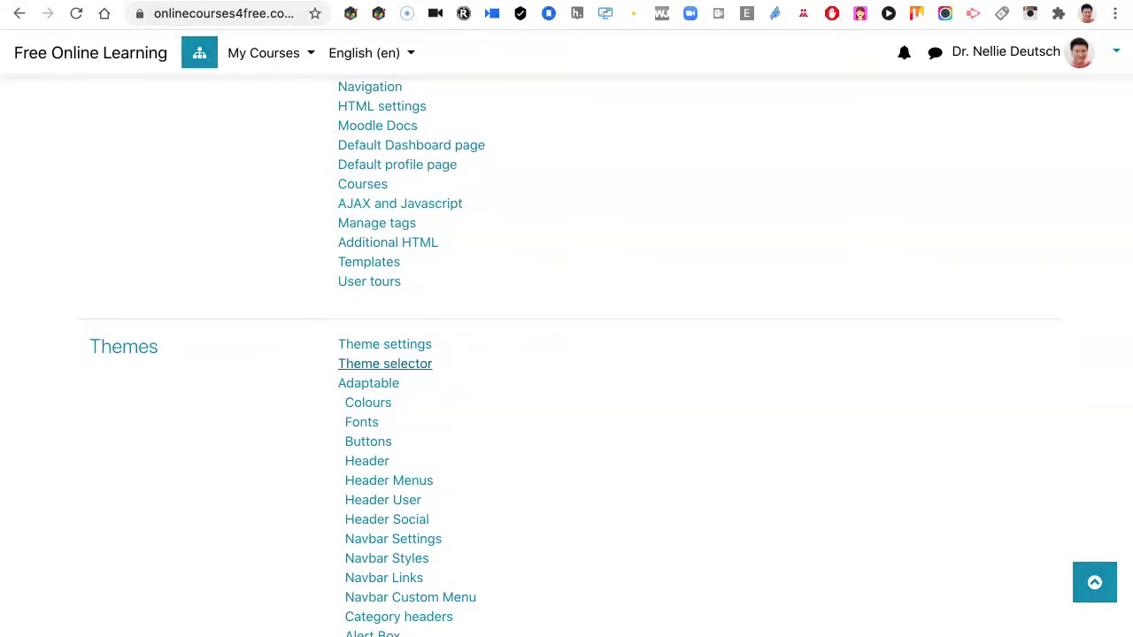
left_click(385, 364)
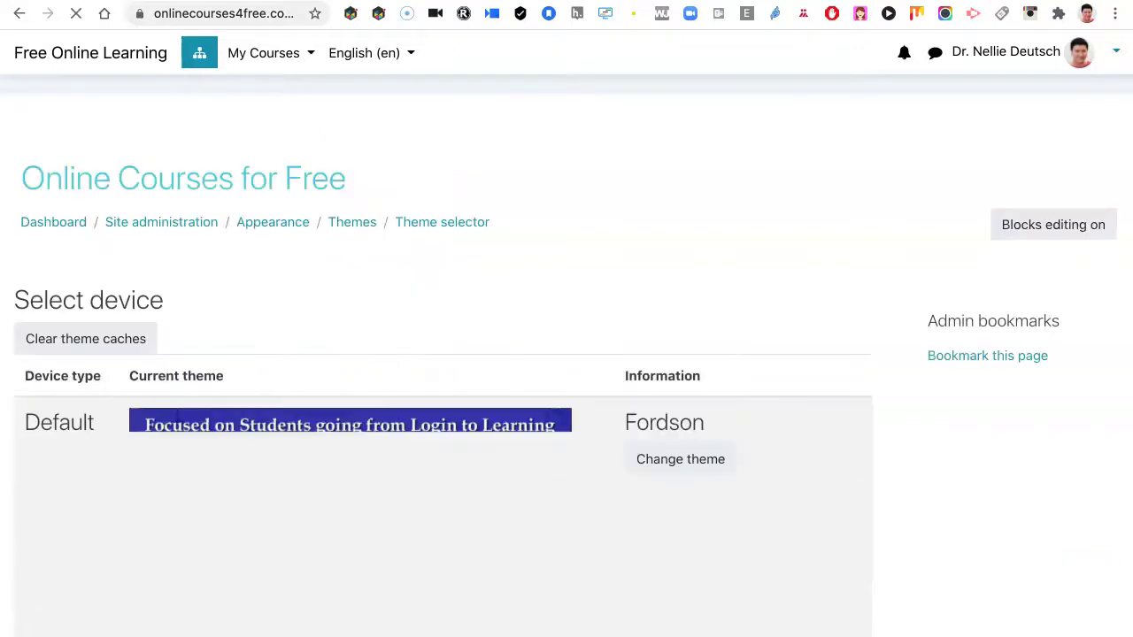
- Change the theme for the Default device type to Rebel and continue back to the device list
scroll(566, 354, "down", 3)
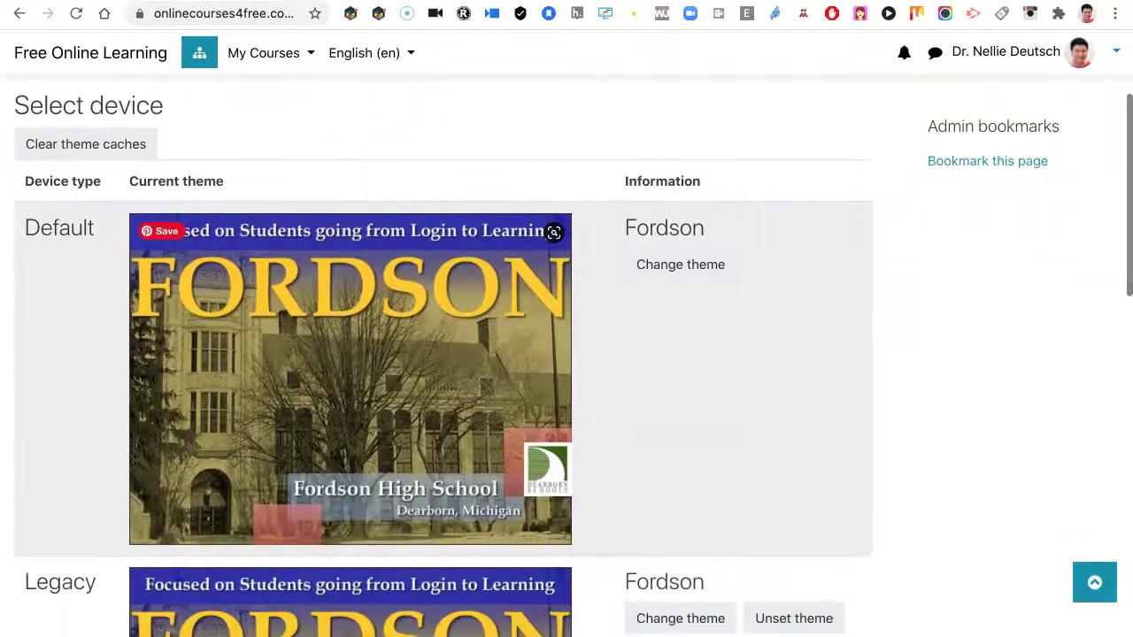
scroll(496, 354, "down", 2)
scroll(496, 354, "up", 1)
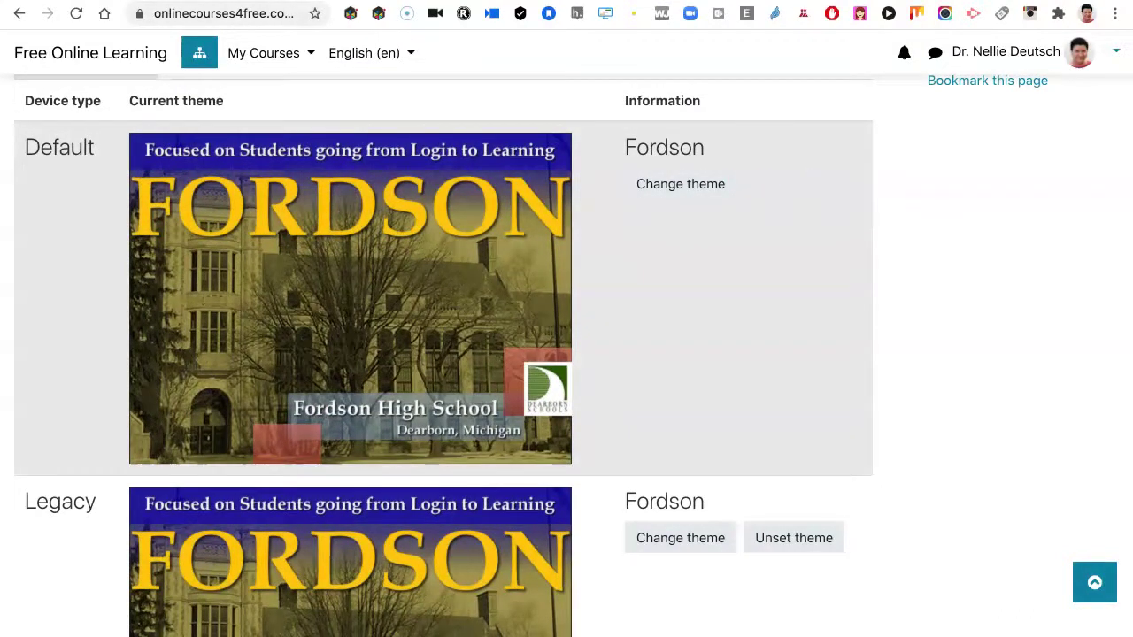
left_click(680, 184)
scroll(680, 184, "up", 1)
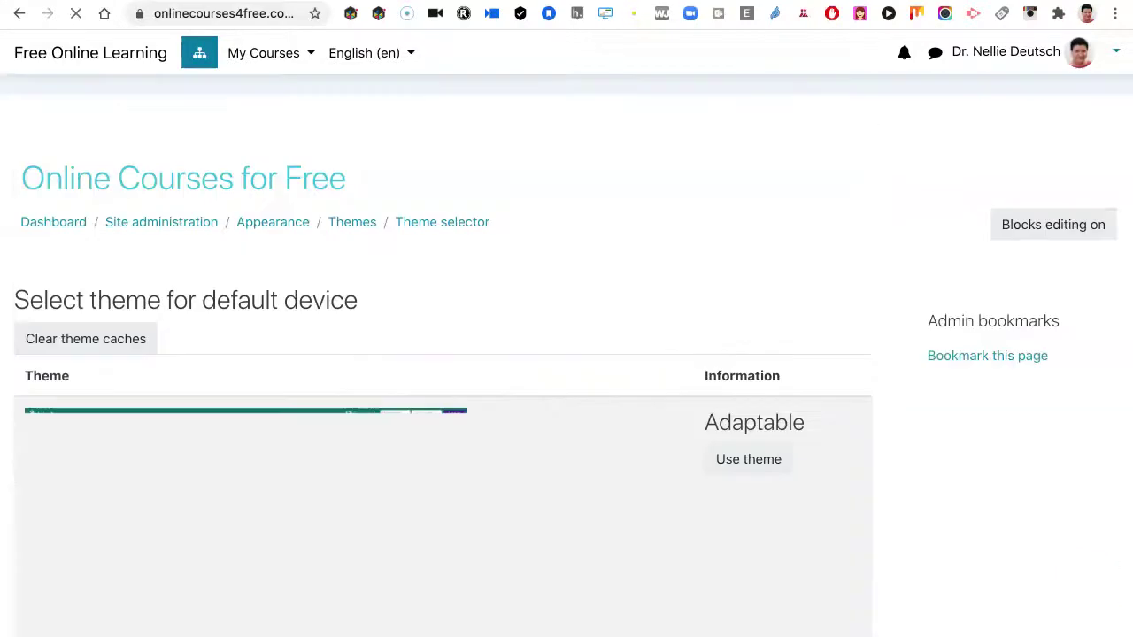
scroll(443, 354, "down", 14)
scroll(442, 266, "down", 1)
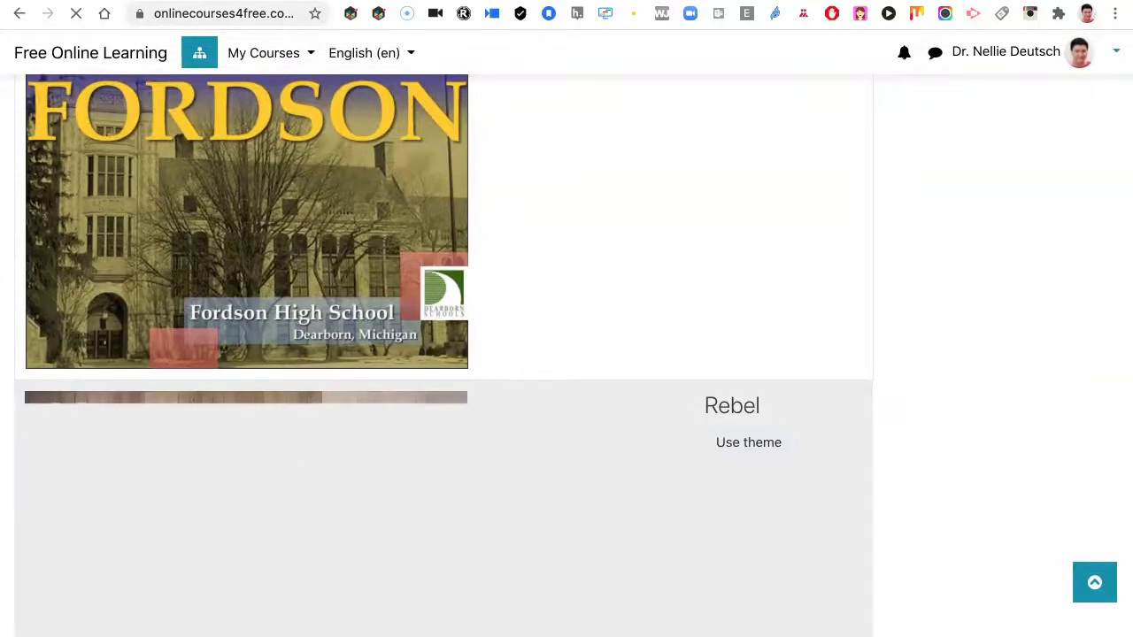
scroll(749, 340, "down", 2)
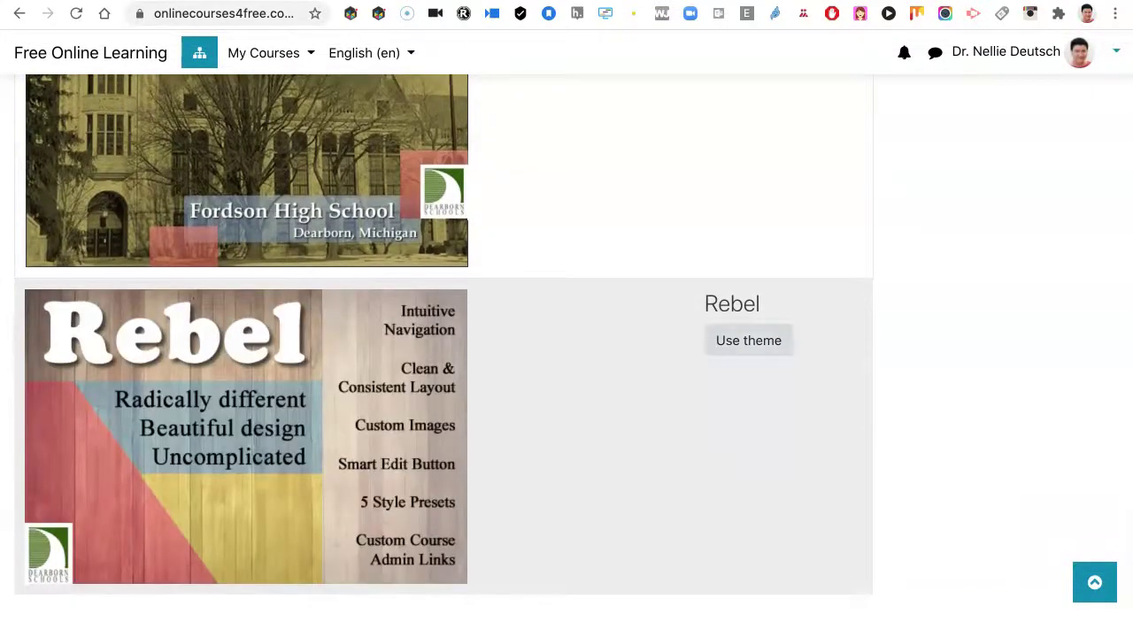
left_click(749, 340)
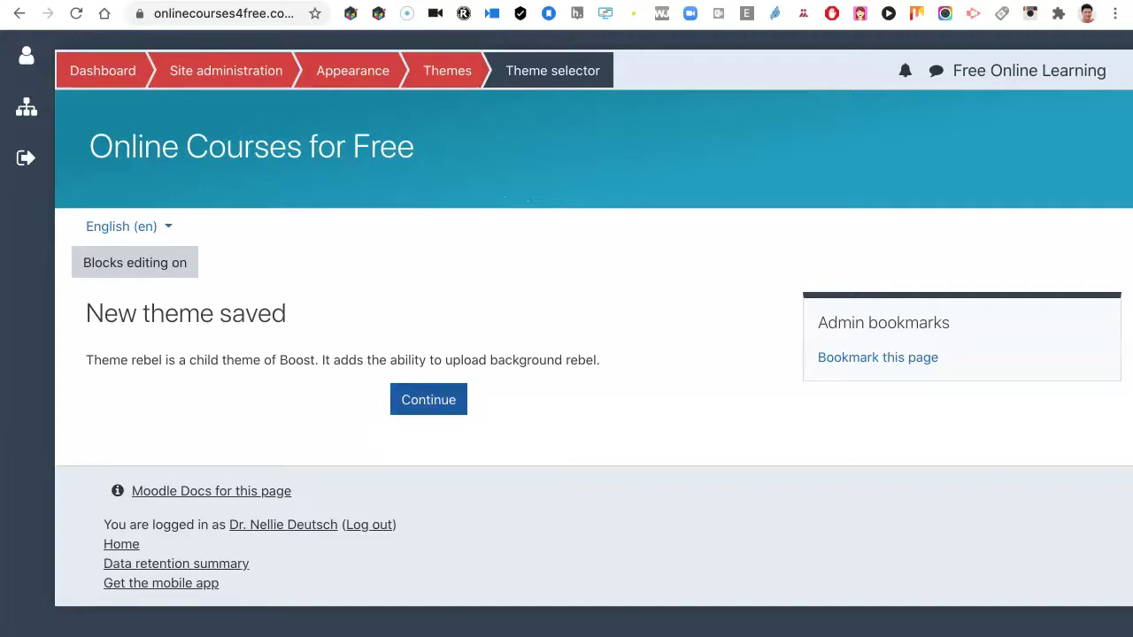
left_click(428, 399)
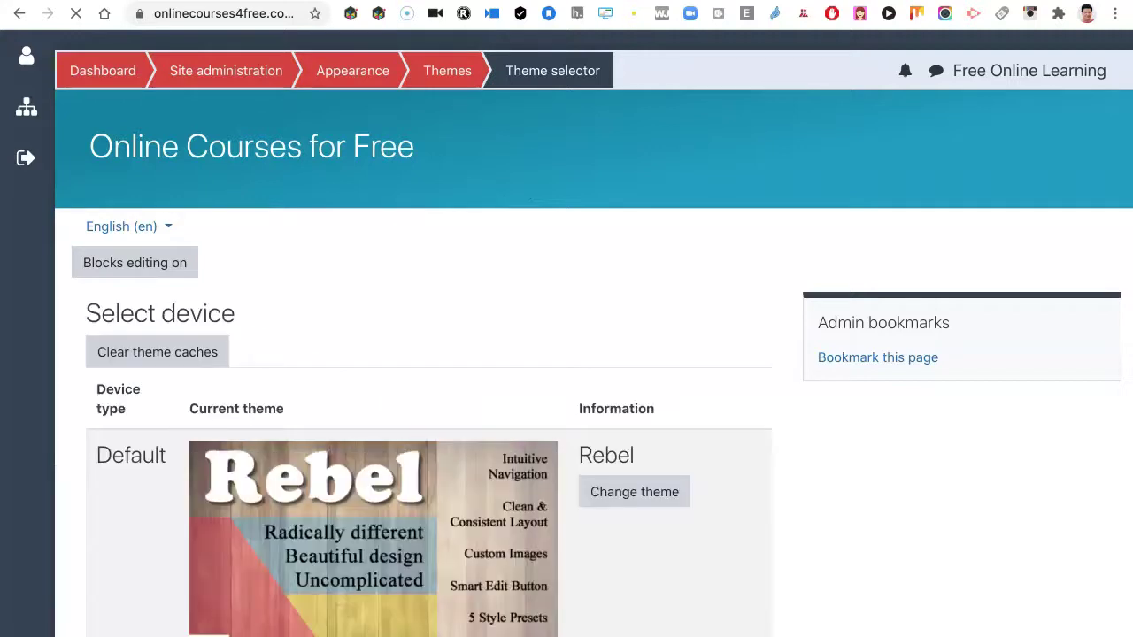
- Review the themes assigned per device type, and the logo and course card colour settings in the Appearance category
scroll(634, 460, "down", 5)
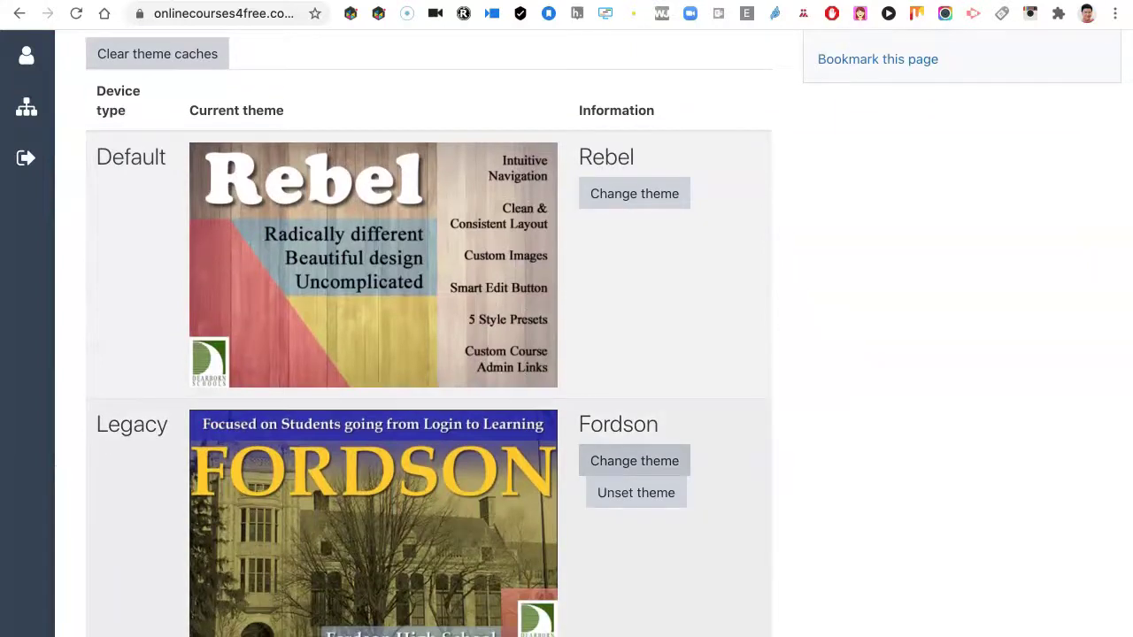
scroll(635, 460, "up", 5)
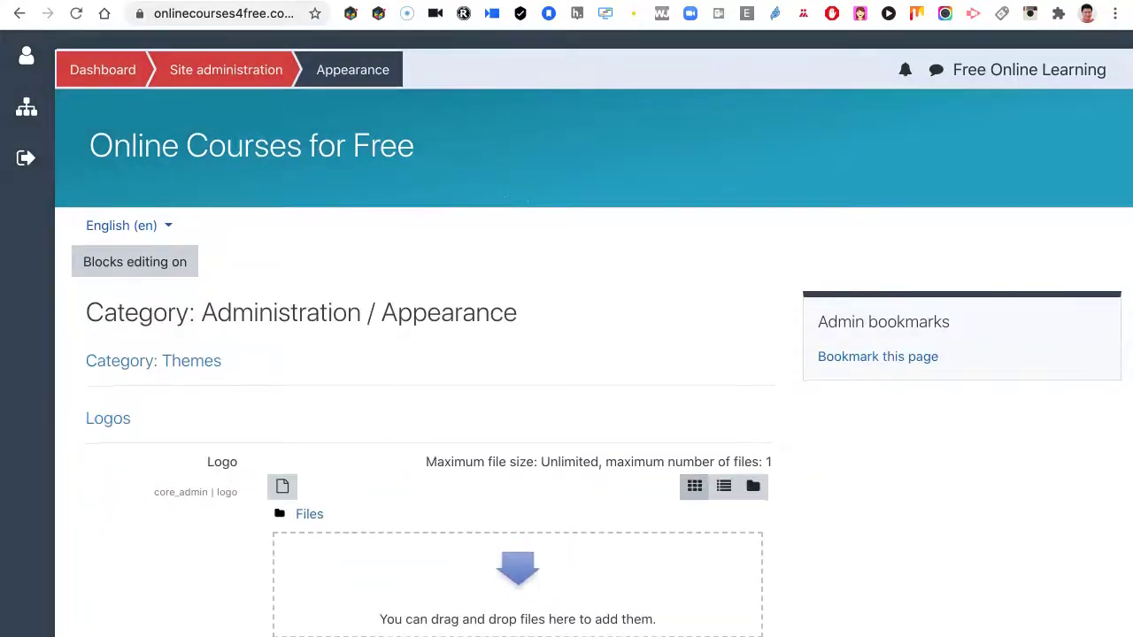
scroll(566, 355, "down", 2)
scroll(567, 354, "down", 3)
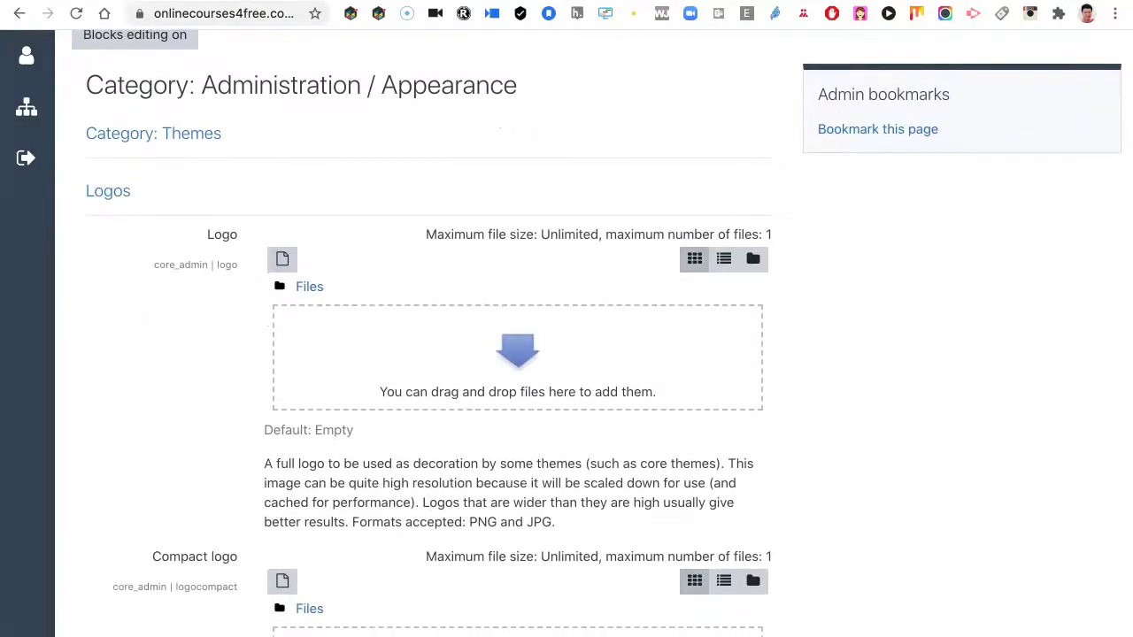
scroll(567, 354, "down", 3)
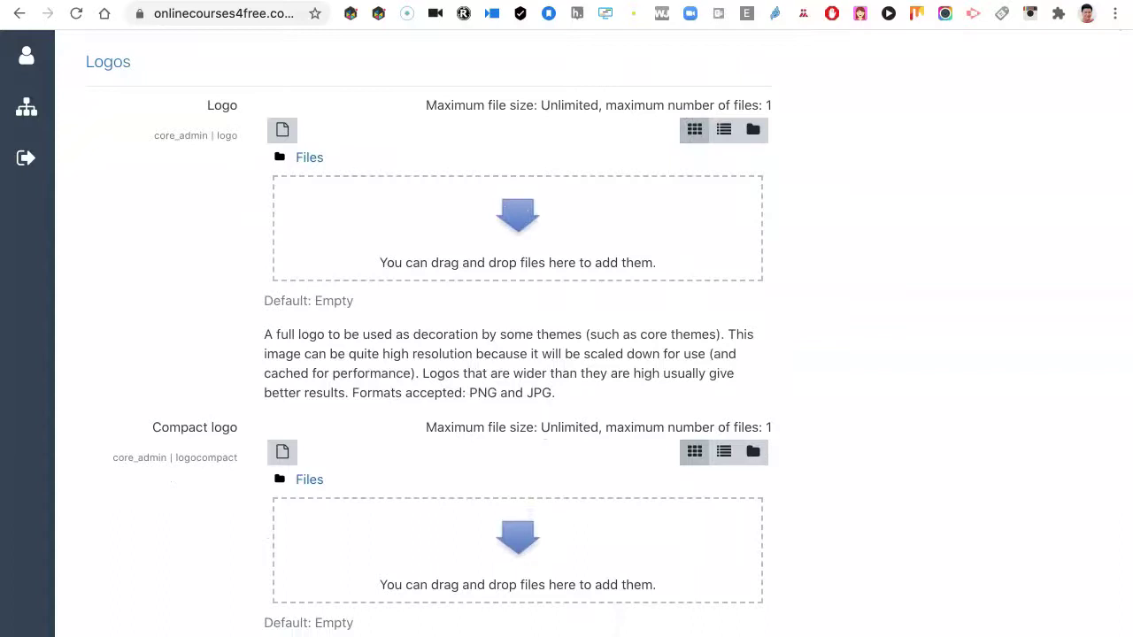
scroll(567, 354, "down", 4)
scroll(567, 354, "down", 5)
scroll(566, 354, "up", 10)
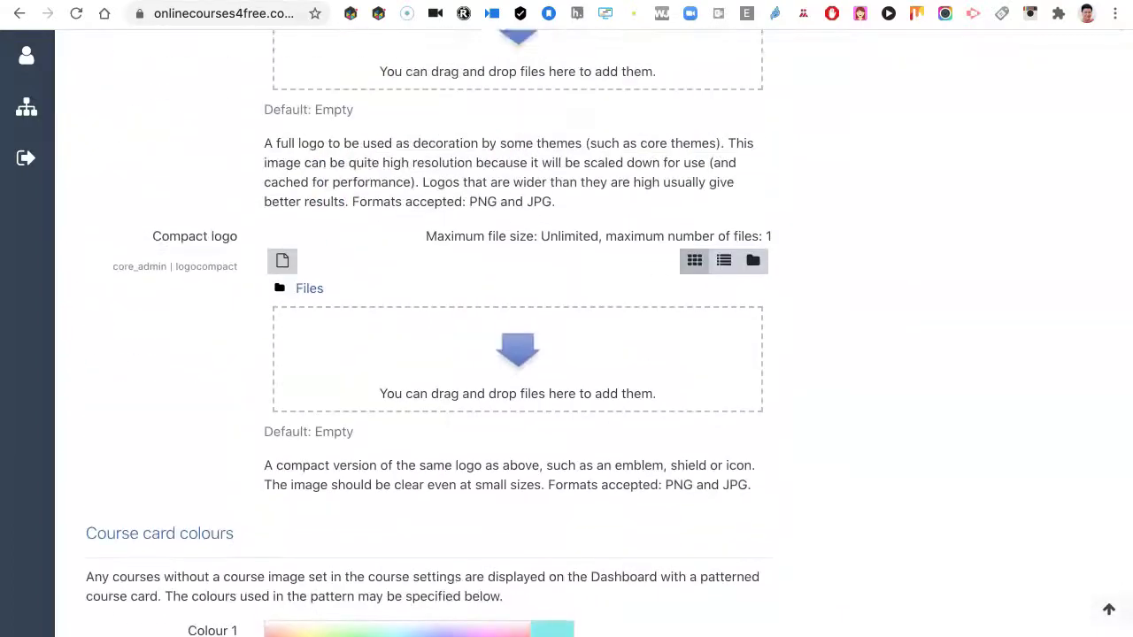
scroll(566, 354, "up", 1)
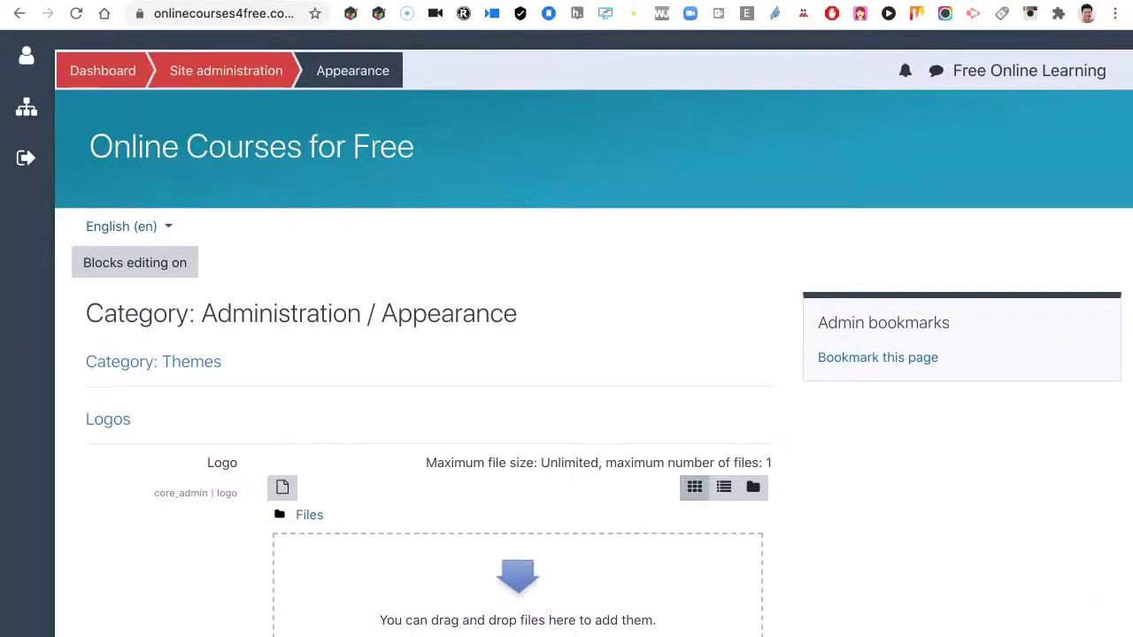
- Open the Rebel theme's settings page from the Themes list in the Appearance section of site administration
left_click(225, 71)
scroll(566, 354, "down", 1)
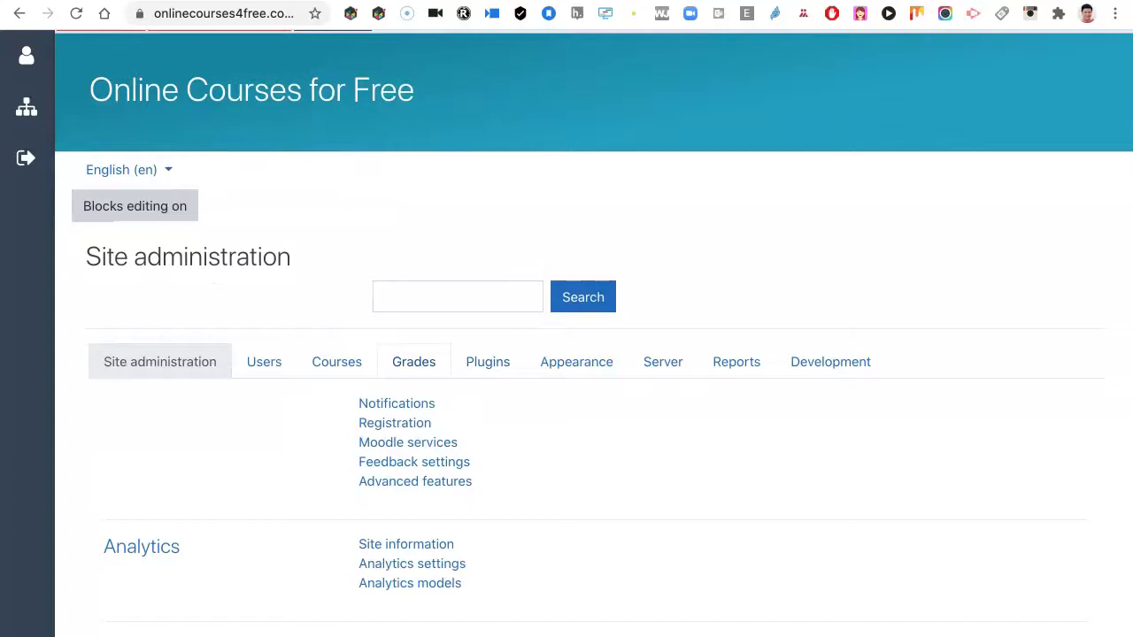
scroll(413, 361, "down", 1)
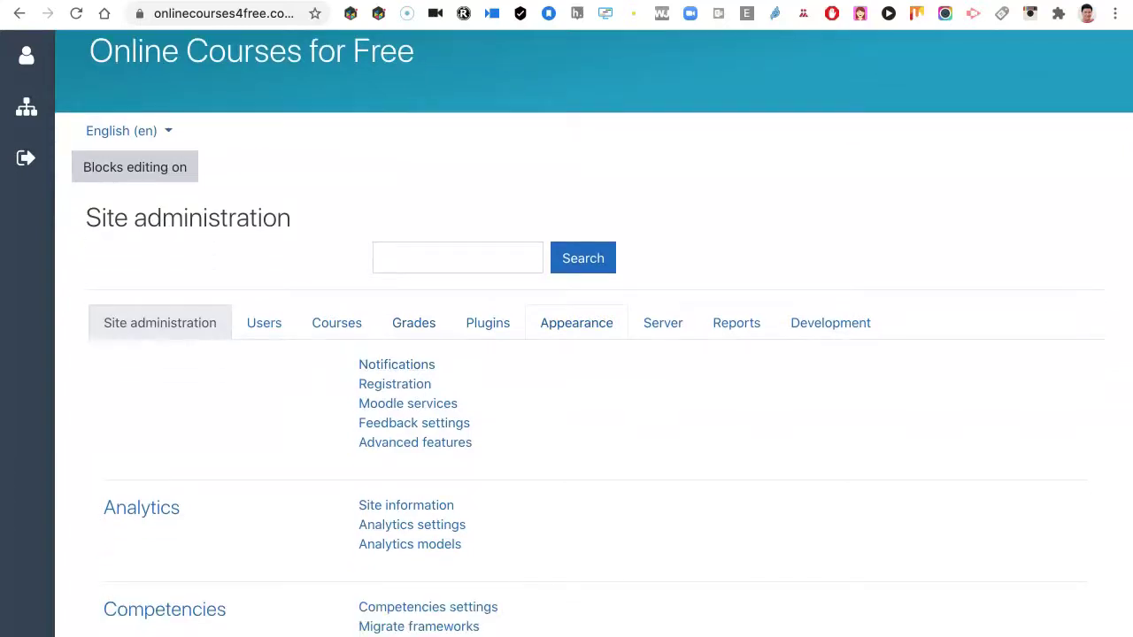
left_click(576, 323)
scroll(394, 341, "down", 10)
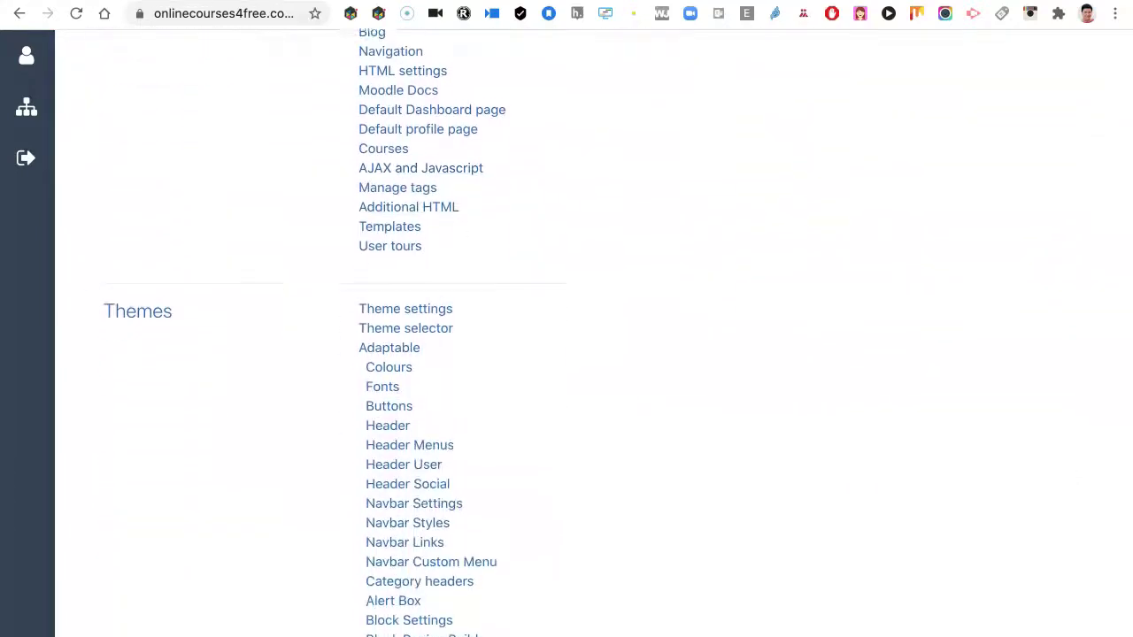
scroll(389, 347, "down", 8)
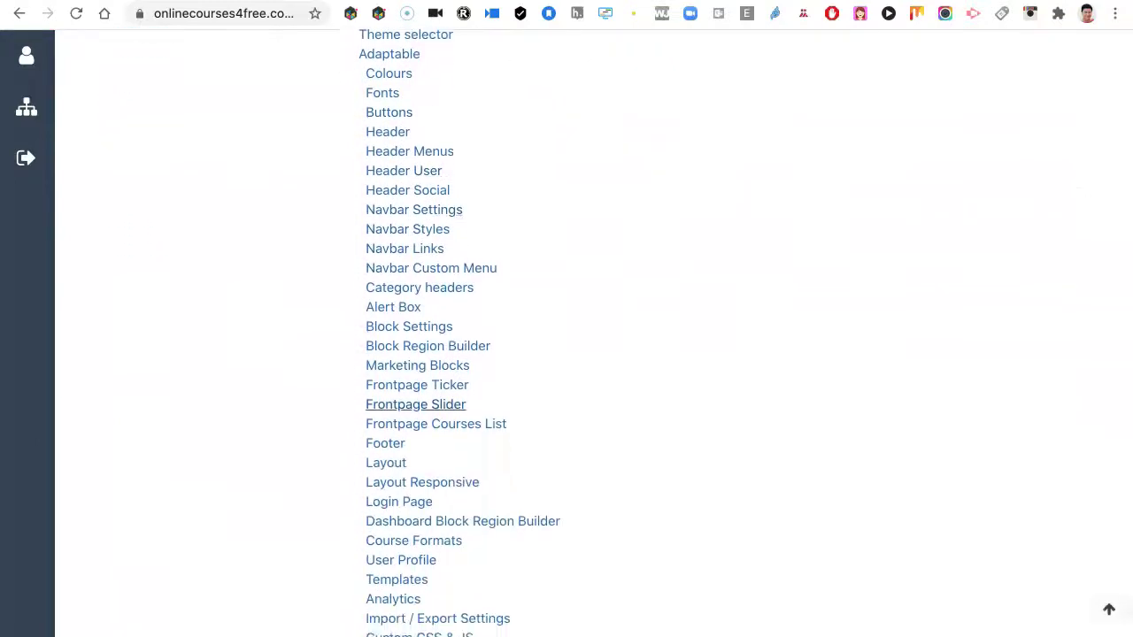
scroll(416, 281, "down", 2)
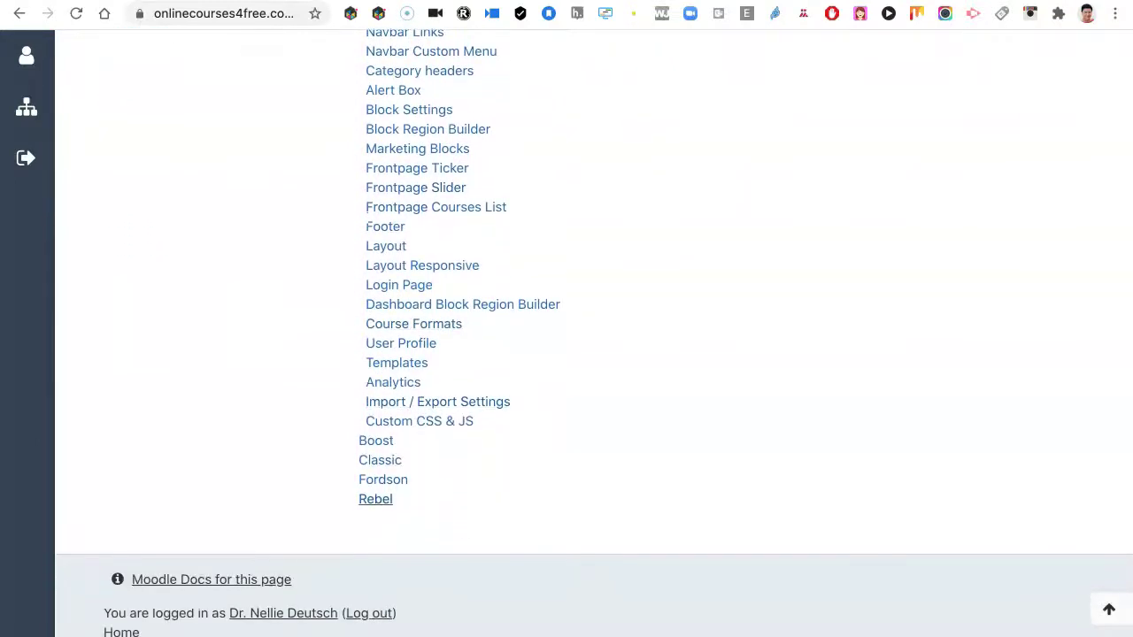
left_click(376, 499)
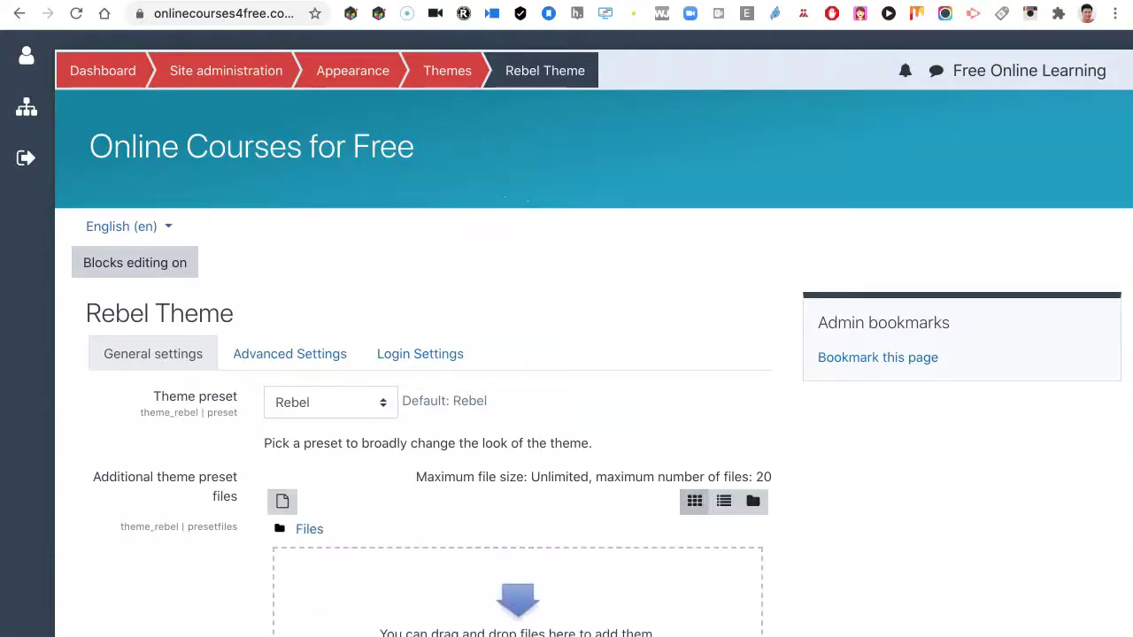
- Set the Rebel theme preset to Shuffled Papers in the general settings and save the changes
left_click(331, 402)
key("Down")
key("Down")
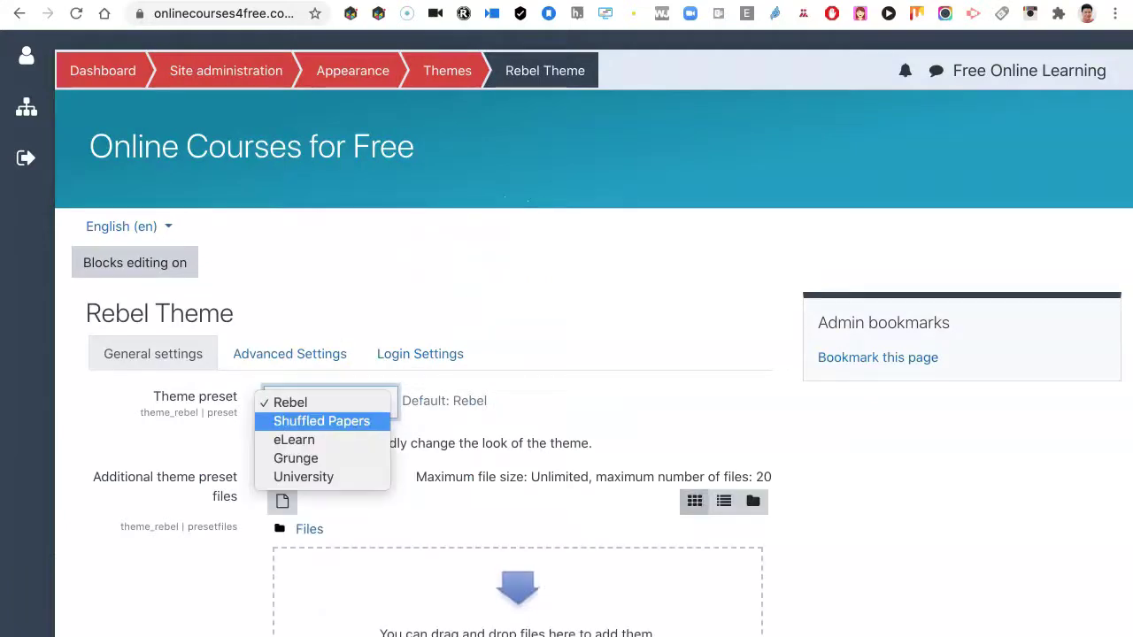
key("Down")
key("Down")
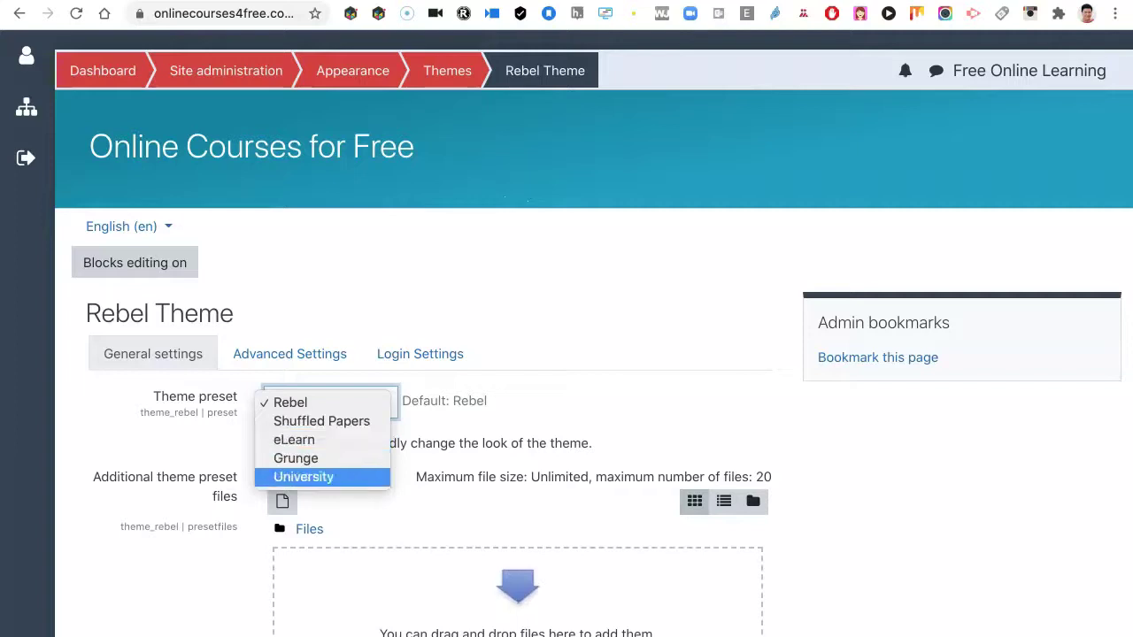
key("Down")
key("Down")
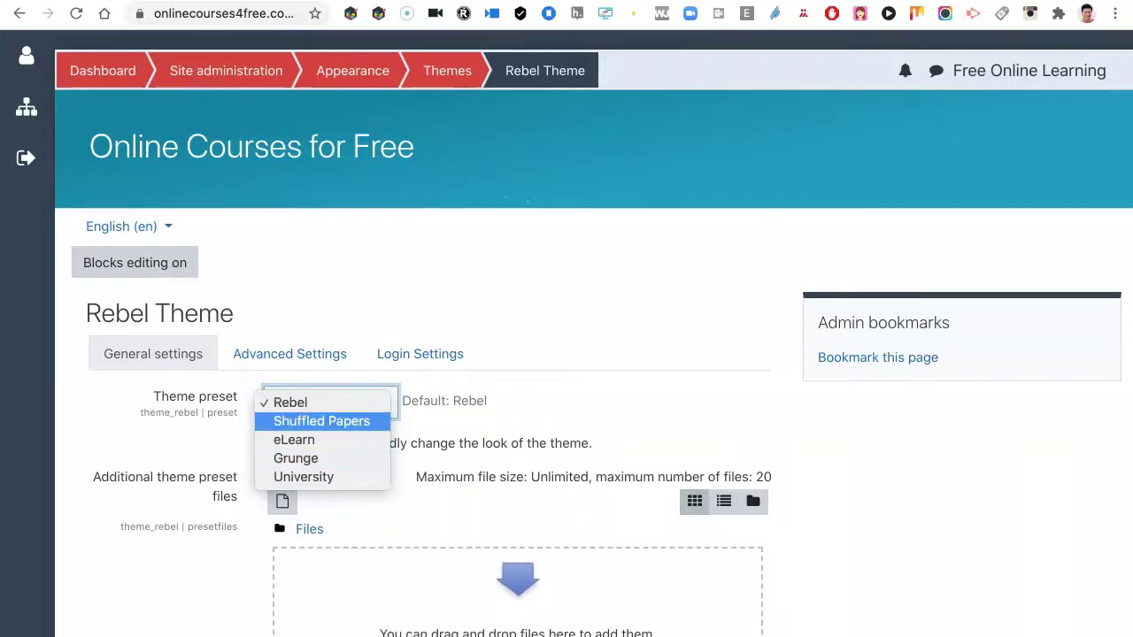
key("Return")
scroll(566, 336, "down", 7)
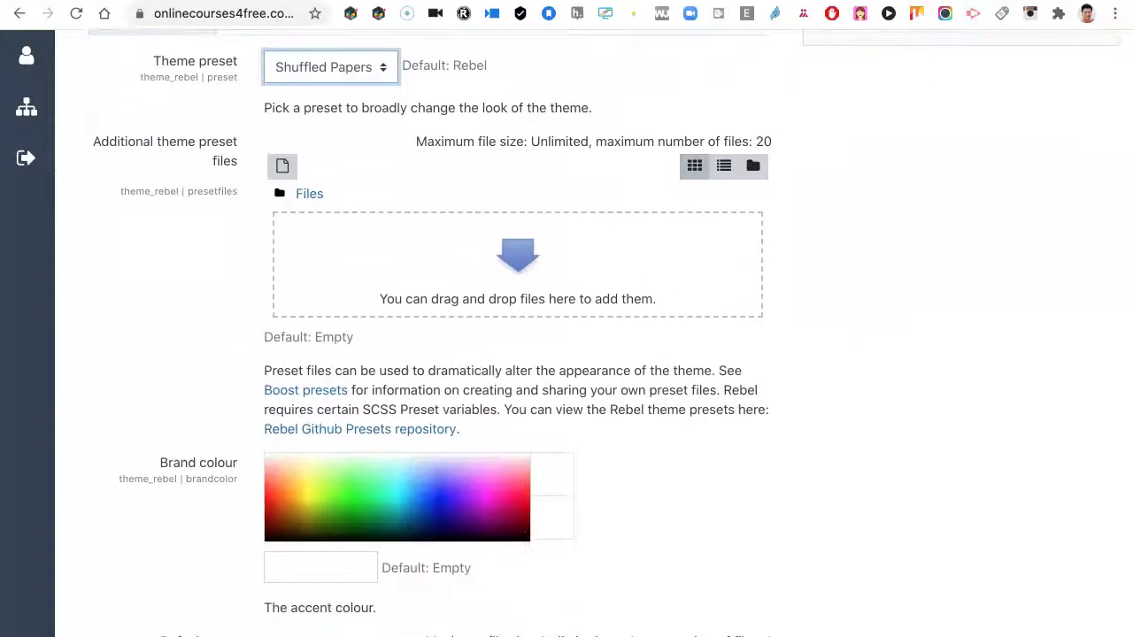
scroll(566, 336, "down", 1)
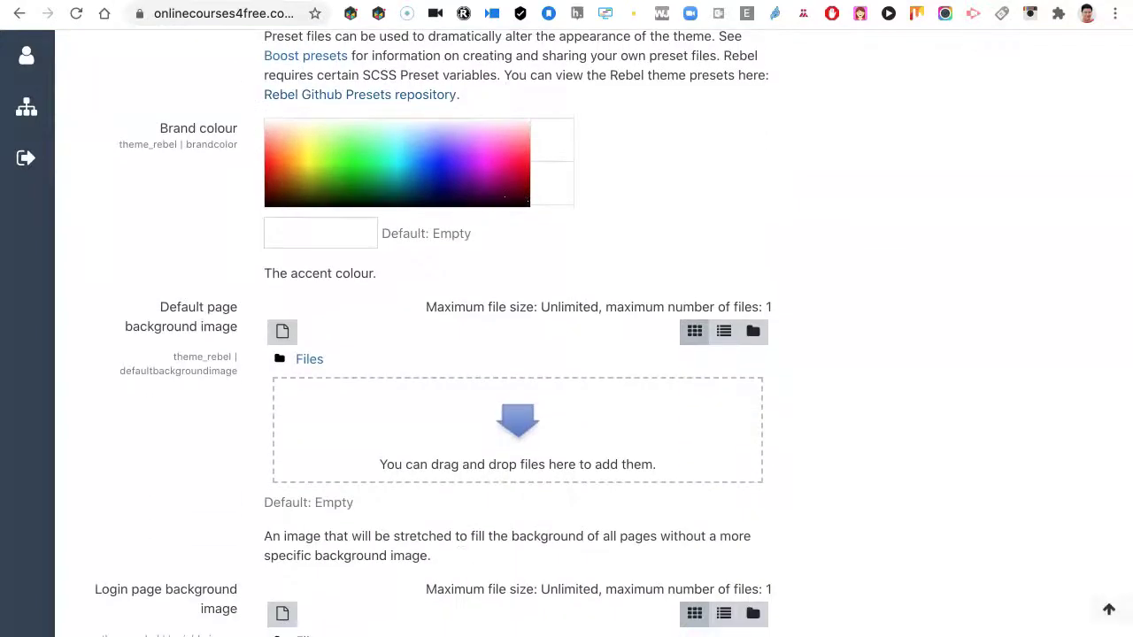
scroll(566, 336, "down", 8)
scroll(567, 337, "up", 1)
left_click(318, 463)
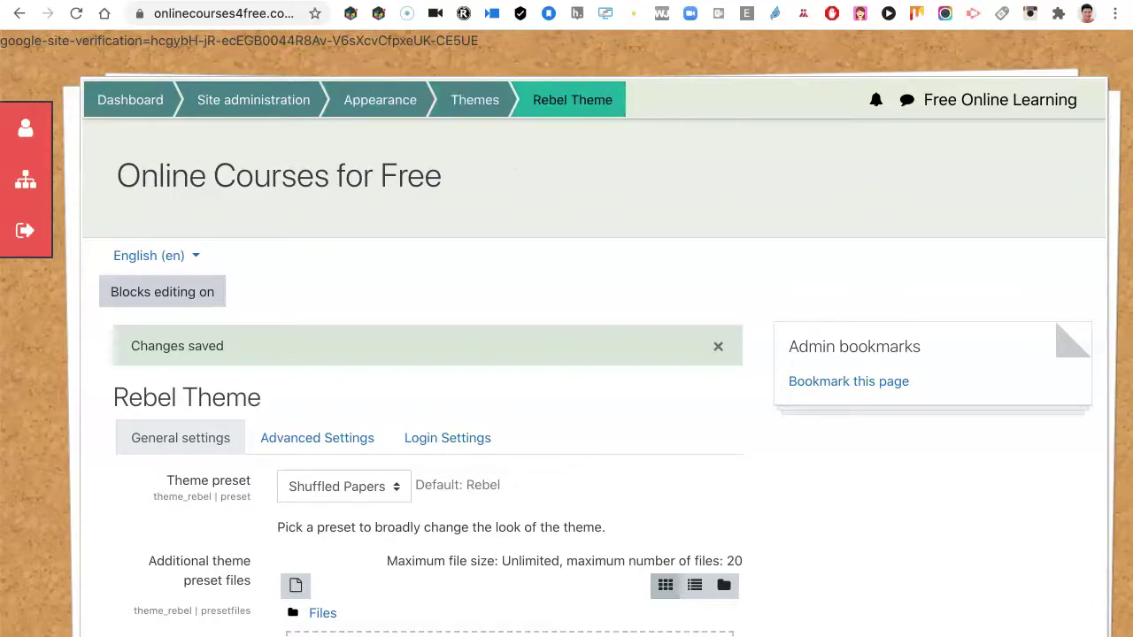
- Look over the Shuffled Papers design, switch the theme preset to eLearn and save the changes
scroll(381, 99, "down", 1)
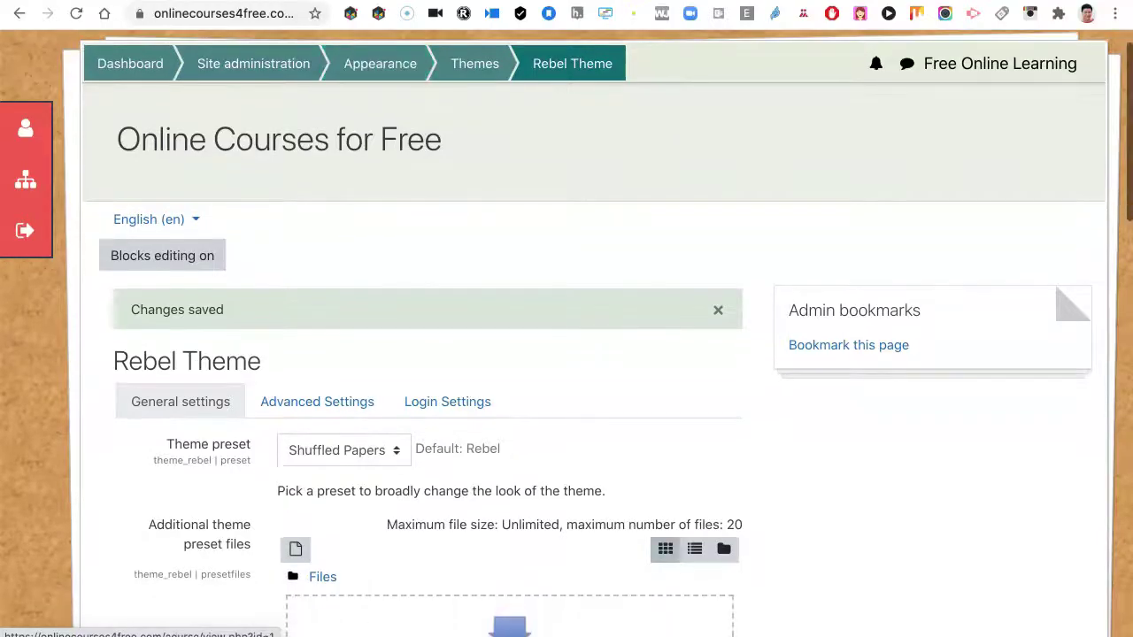
scroll(567, 333, "up", 1)
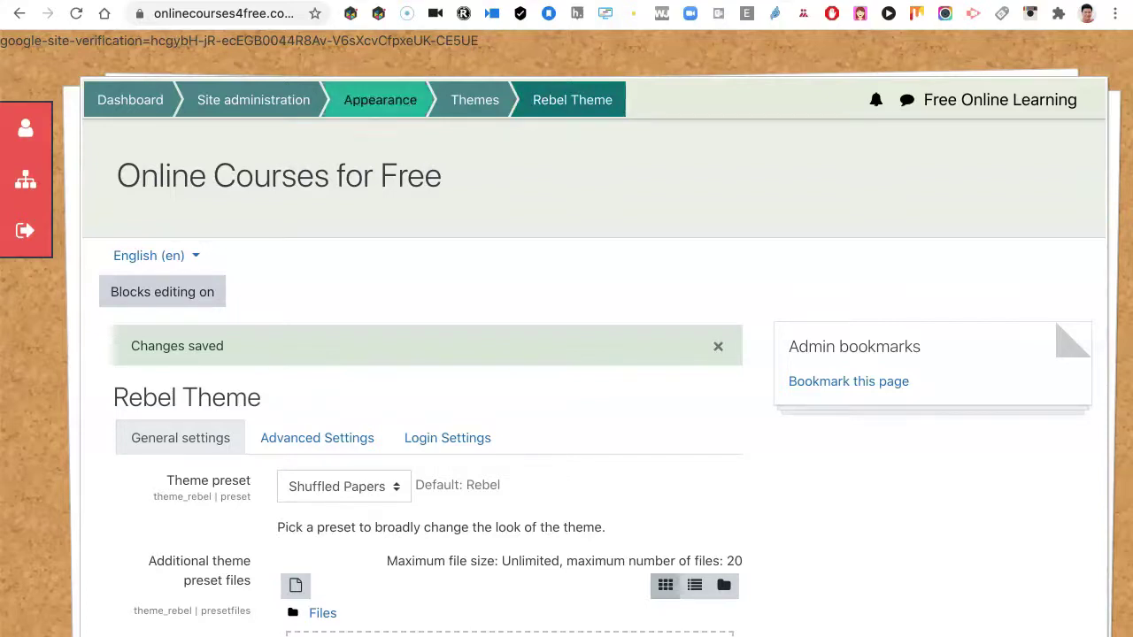
scroll(566, 354, "down", 2)
left_click(344, 424)
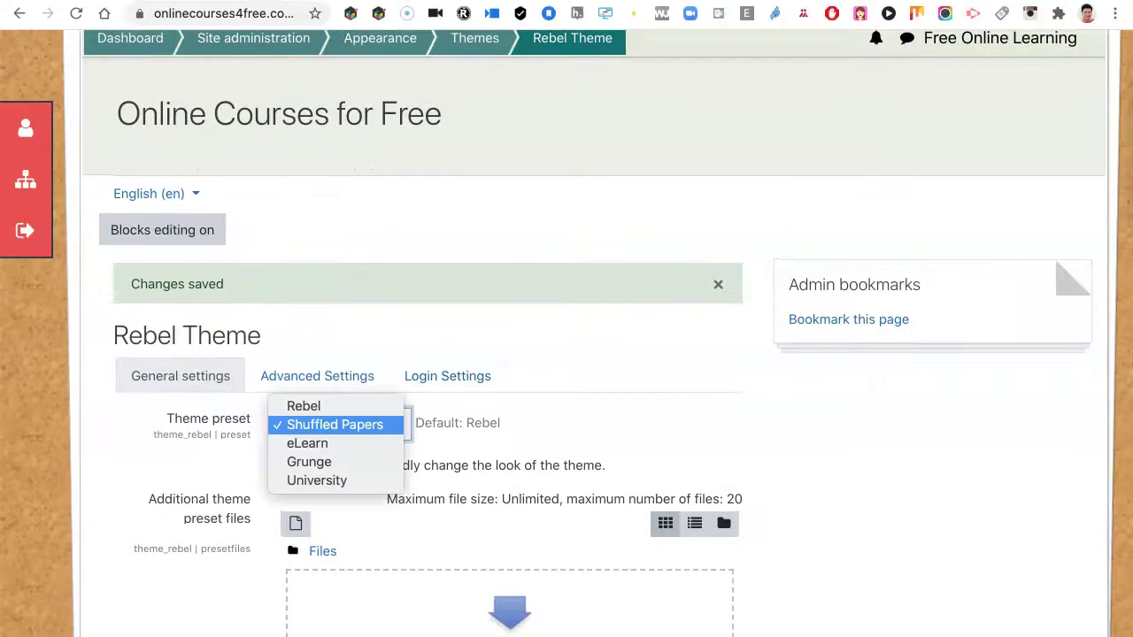
left_click(310, 443)
scroll(567, 354, "down", 15)
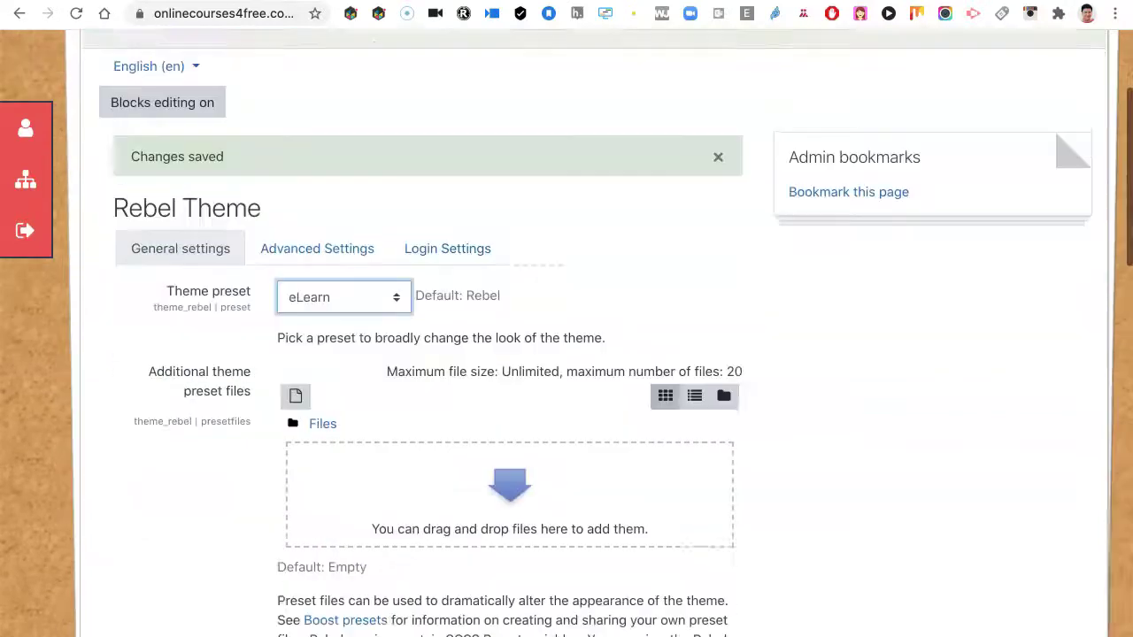
left_click(330, 410)
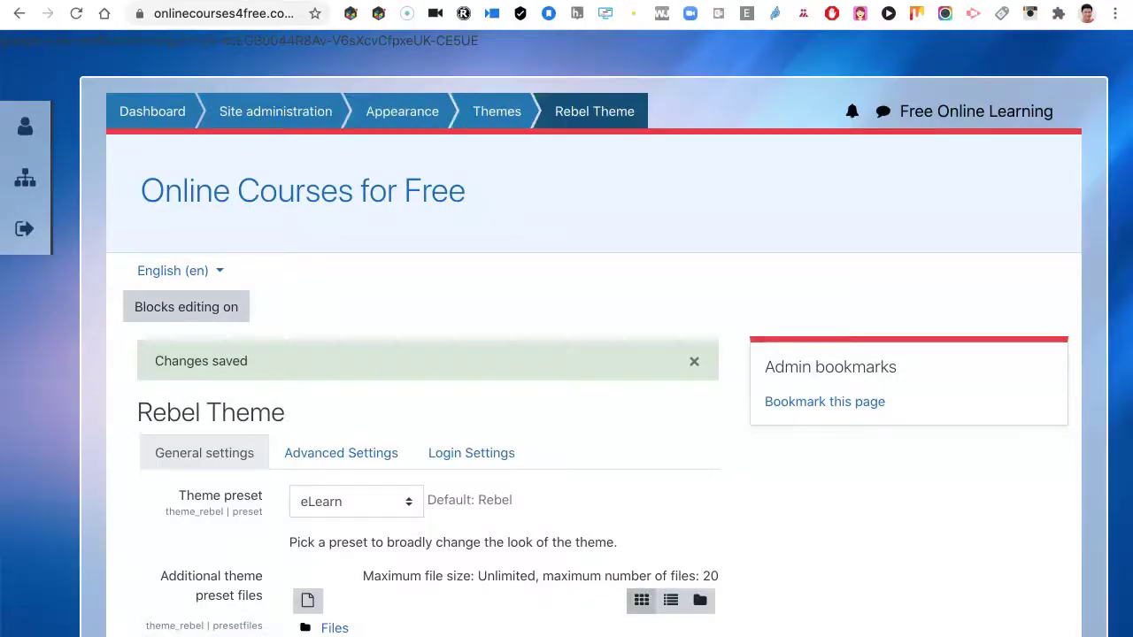
- Look over the eLearn design, switch the theme preset to Grunge and save the changes
scroll(403, 122, "up", 1)
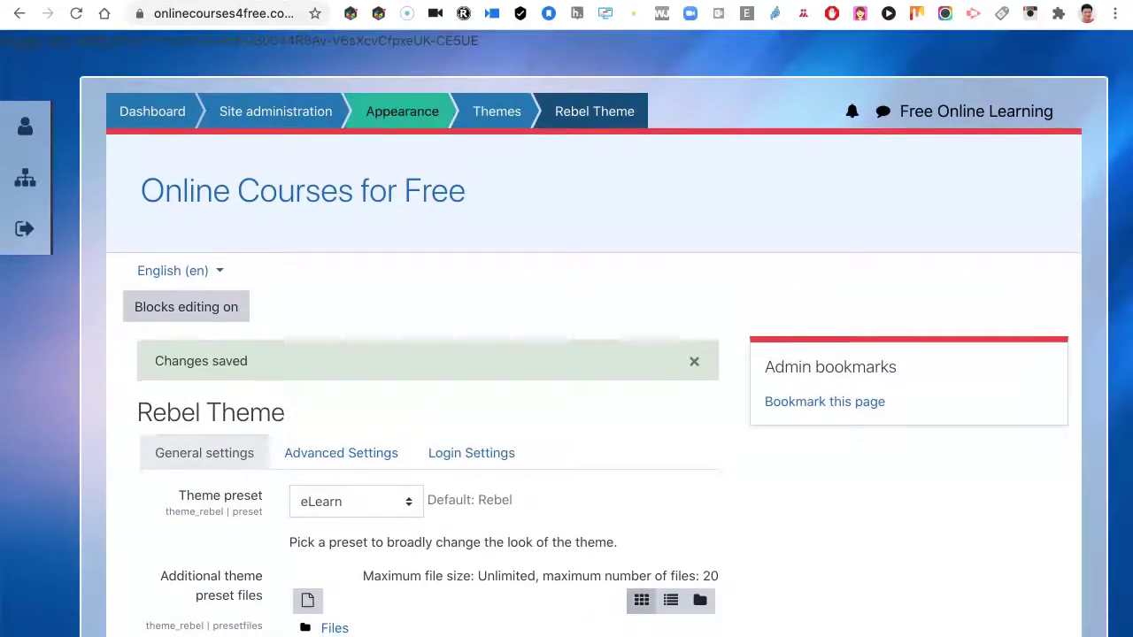
scroll(402, 122, "down", 1)
scroll(567, 354, "up", 2)
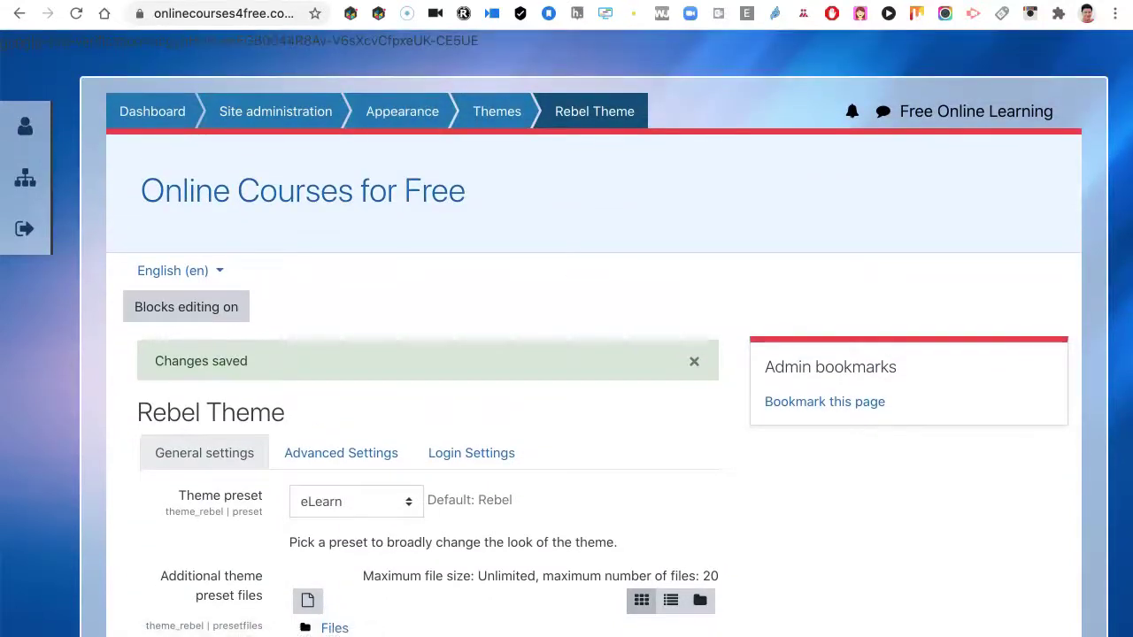
scroll(567, 354, "down", 4)
scroll(567, 354, "down", 5)
scroll(567, 354, "up", 5)
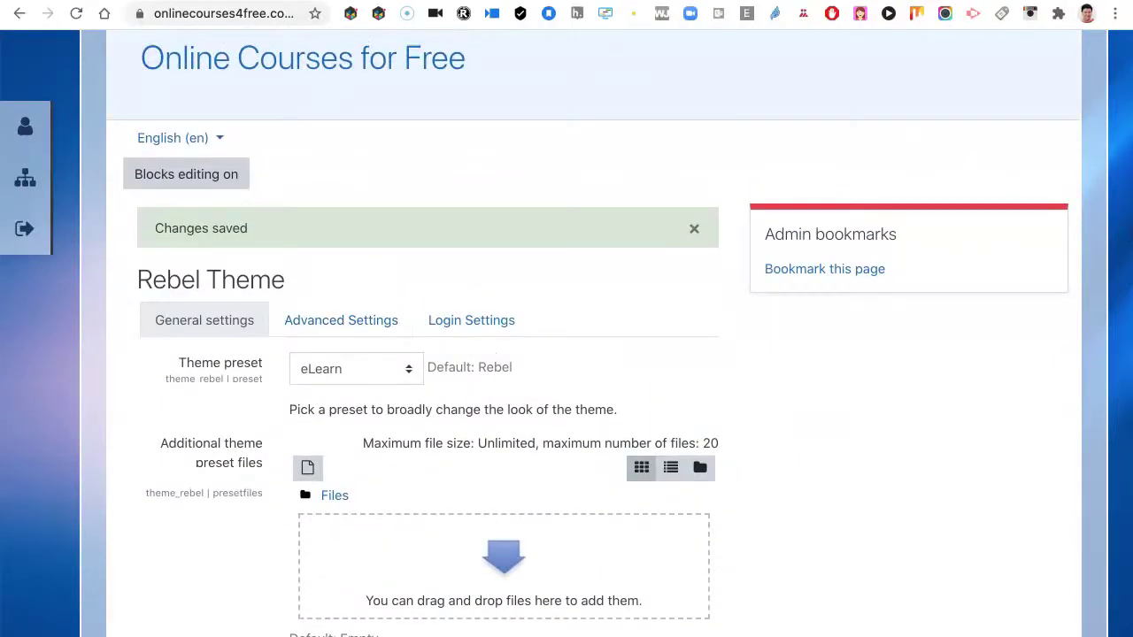
left_click(356, 370)
key("Return")
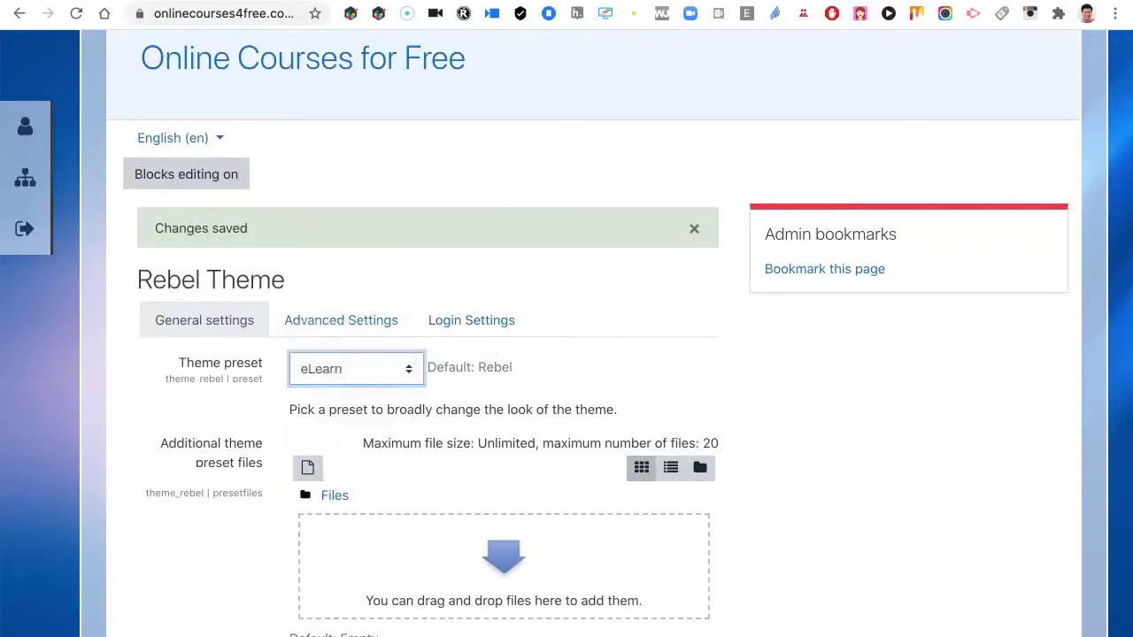
scroll(593, 336, "down", 10)
scroll(593, 337, "down", 3)
left_click(343, 387)
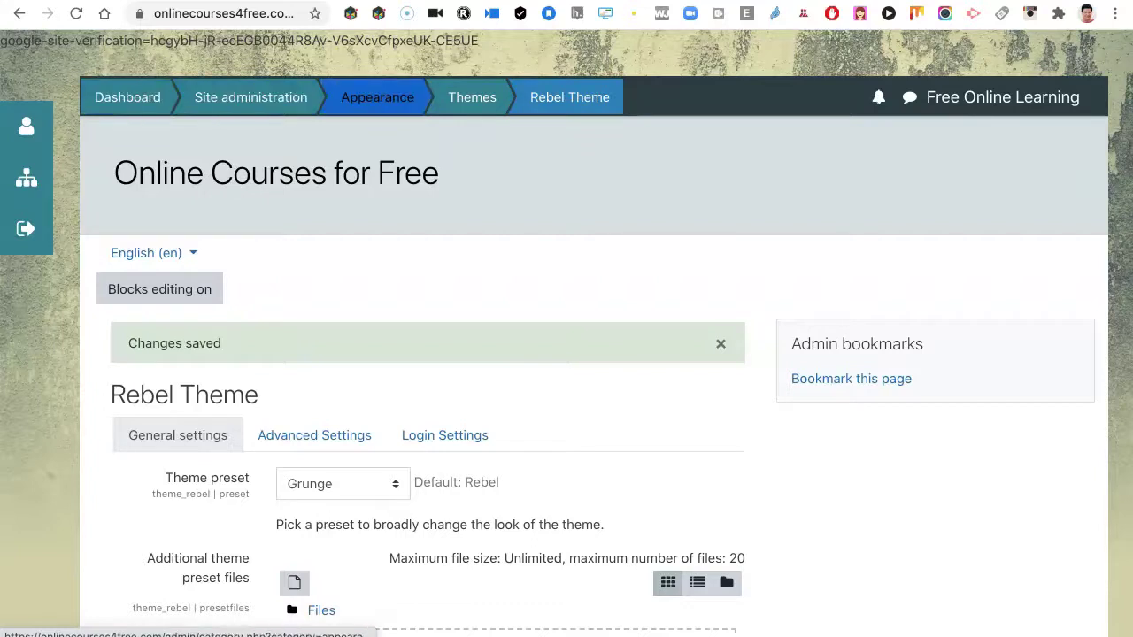
- Set the theme preset to University, save the changes and look over the restyled page down to the footer
scroll(159, 288, "down", 2)
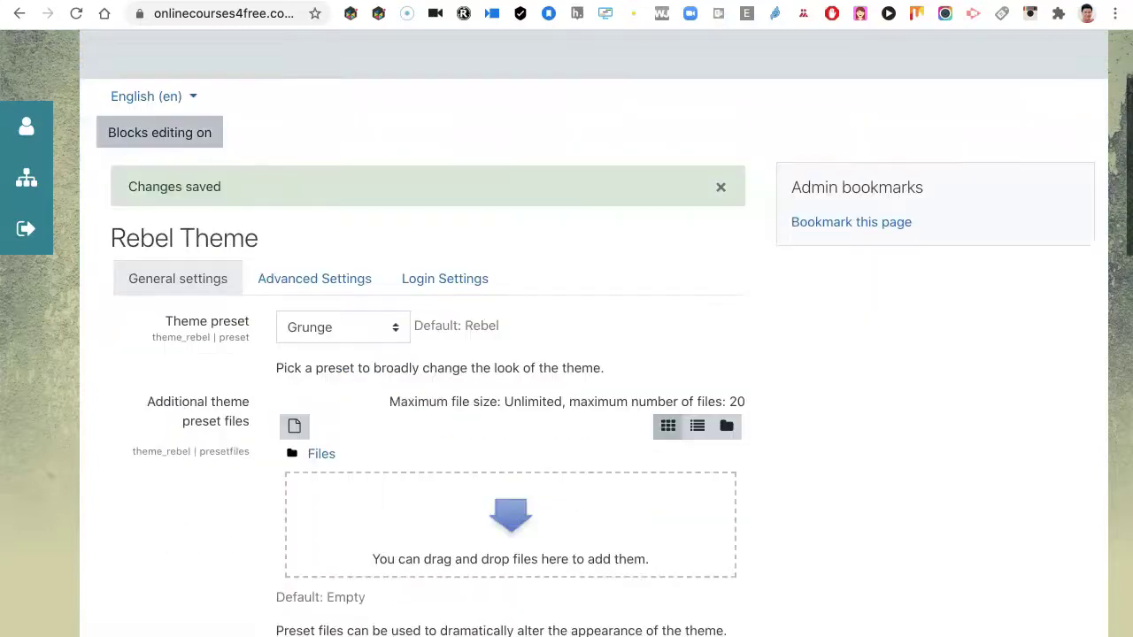
left_click(342, 328)
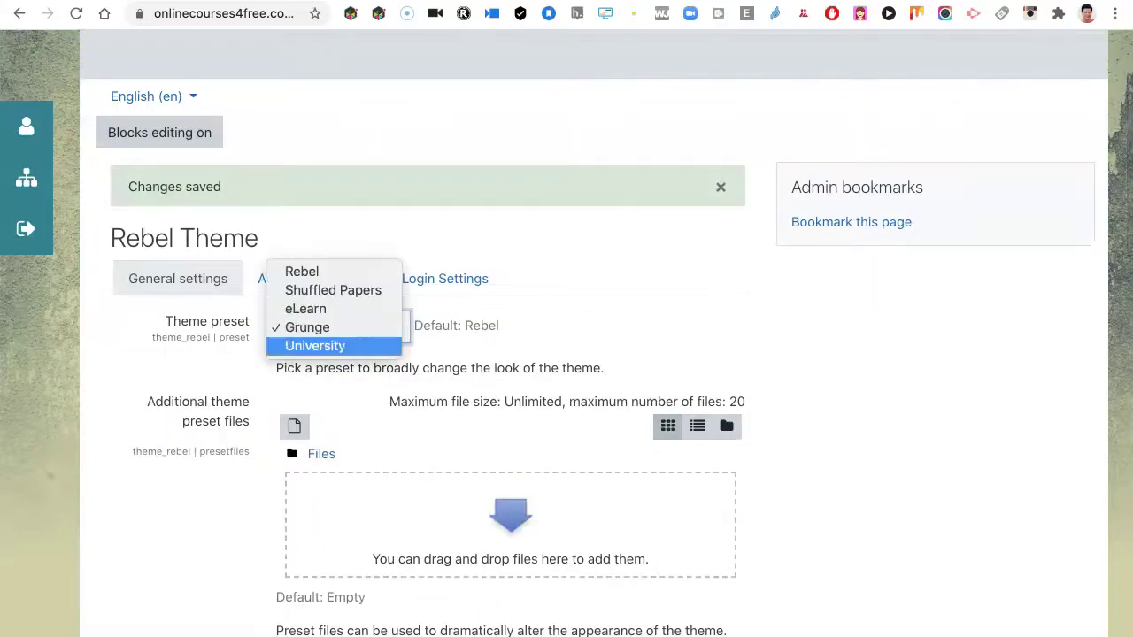
left_click(334, 346)
scroll(567, 354, "down", 15)
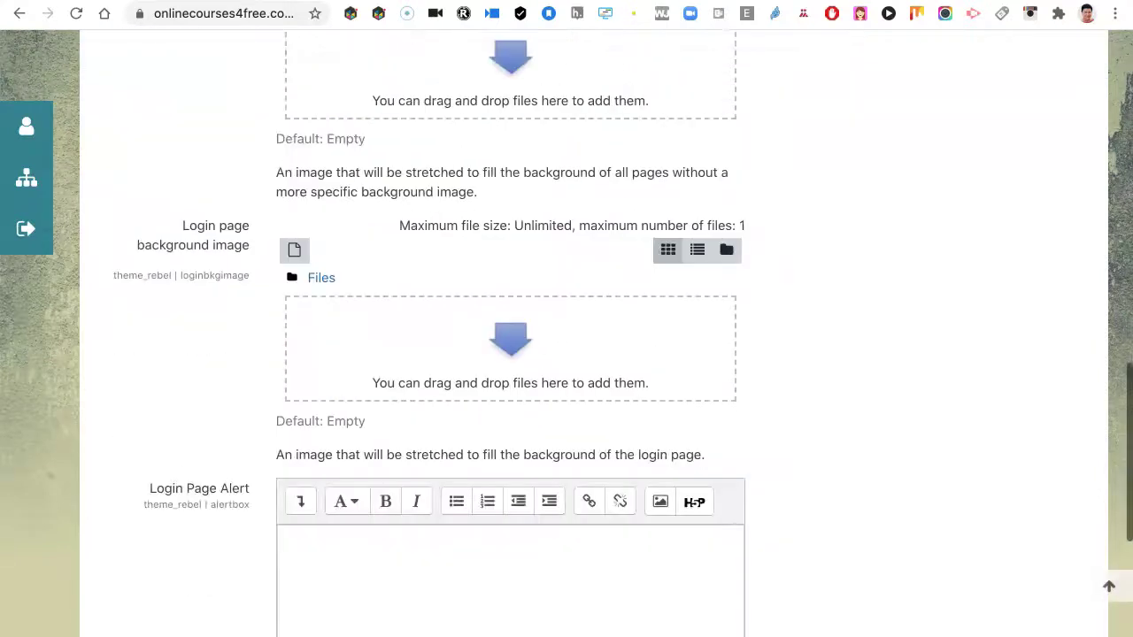
scroll(567, 354, "down", 1)
left_click(329, 417)
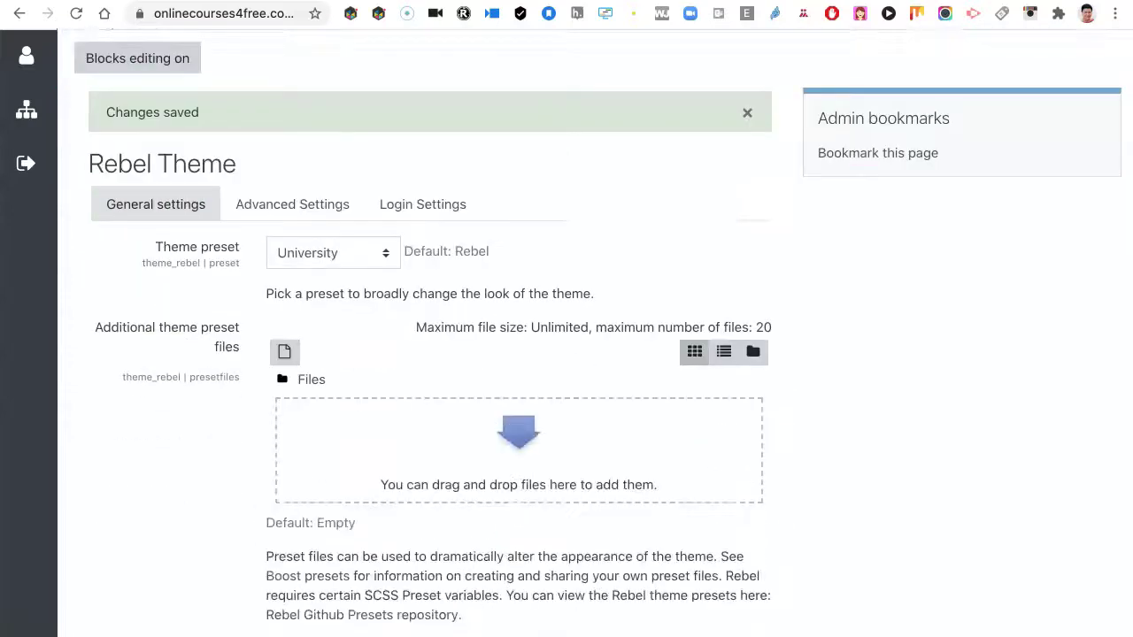
scroll(566, 354, "down", 15)
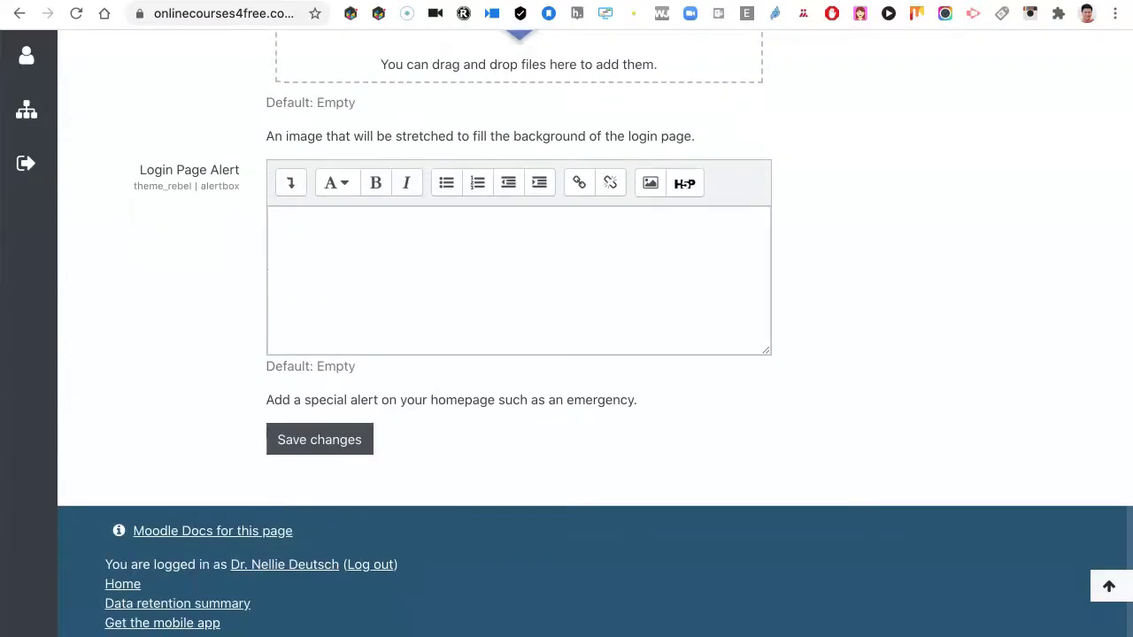
scroll(566, 354, "up", 15)
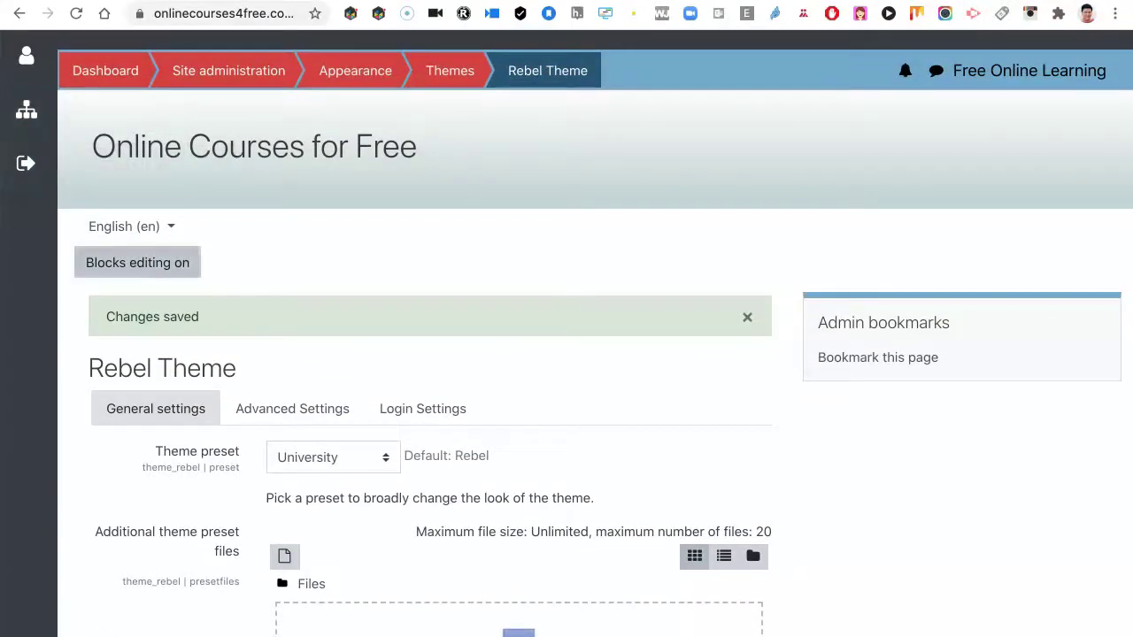
scroll(567, 354, "down", 6)
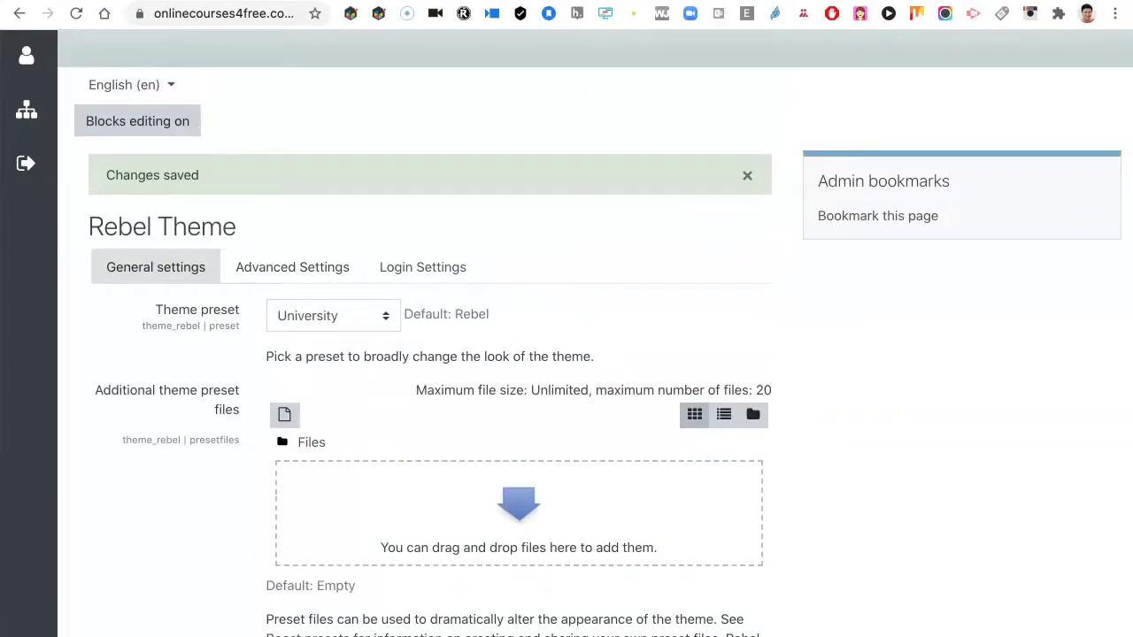
- Review the available theme presets and the general settings, from additional preset files and brand colour to background images and the login page alert
left_click(333, 316)
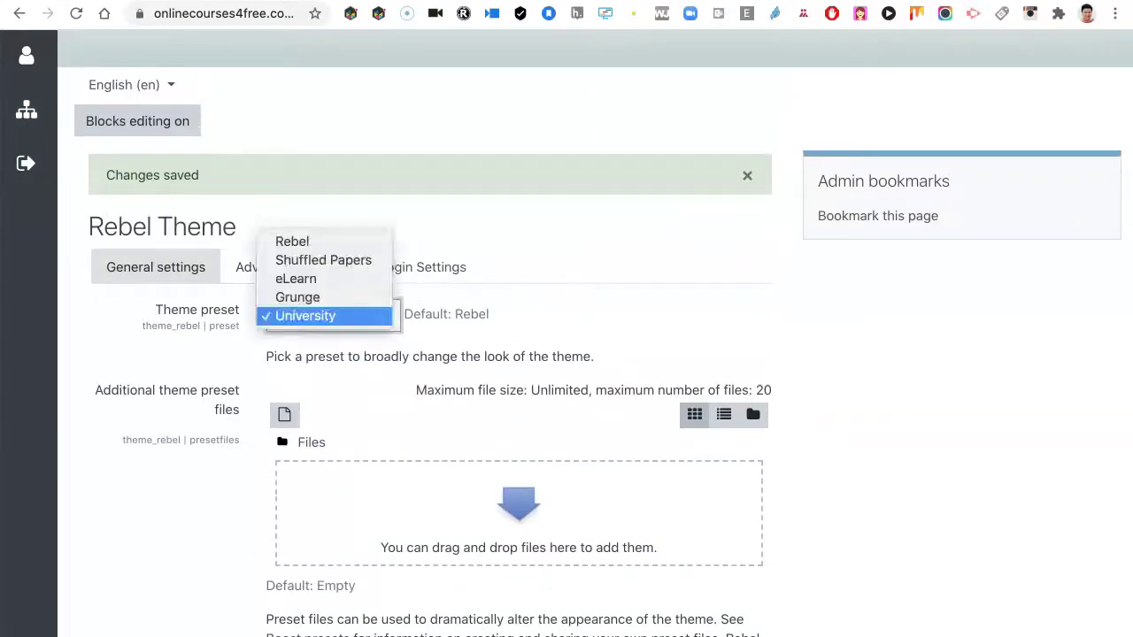
left_click(549, 316)
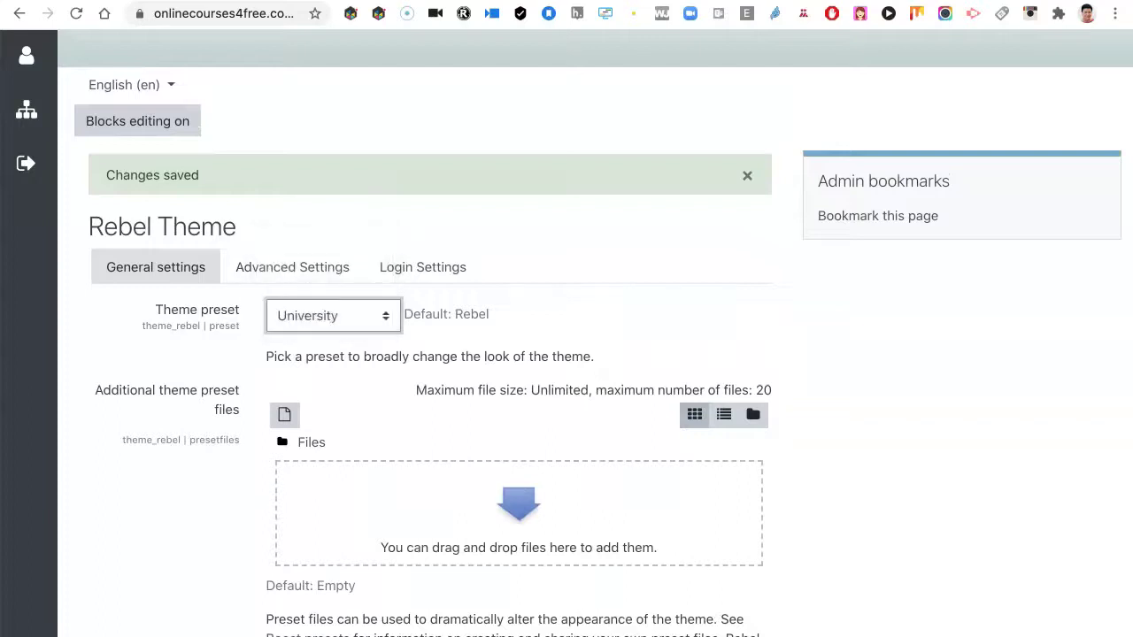
scroll(567, 354, "down", 2)
scroll(430, 354, "down", 5)
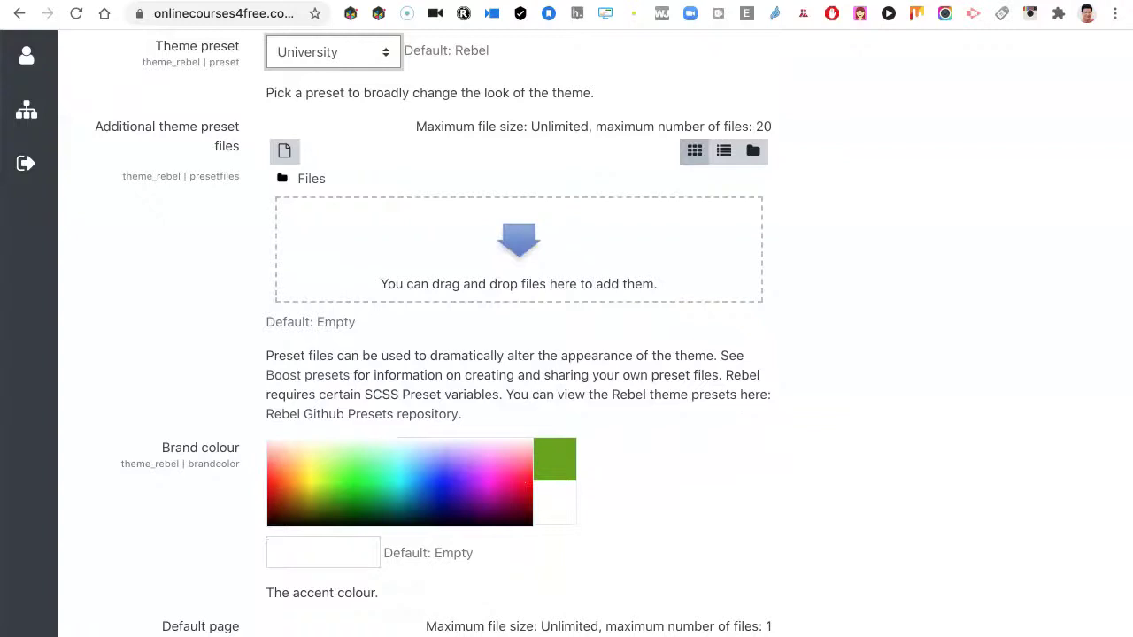
scroll(430, 354, "down", 5)
scroll(566, 354, "down", 3)
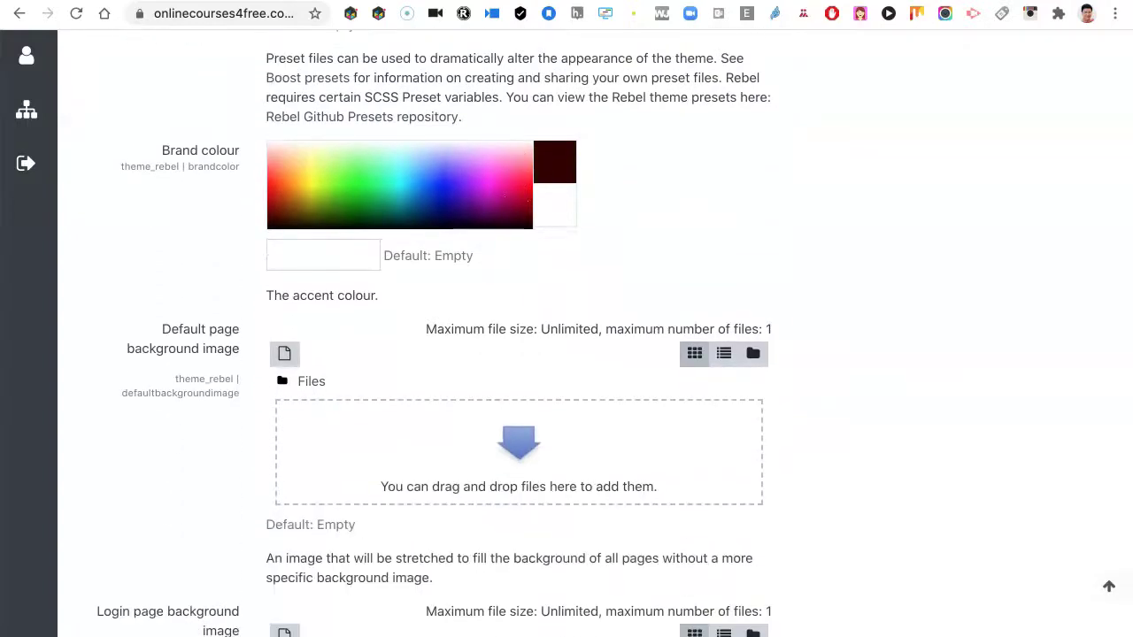
scroll(566, 354, "down", 1)
scroll(566, 354, "down", 2)
scroll(566, 354, "down", 6)
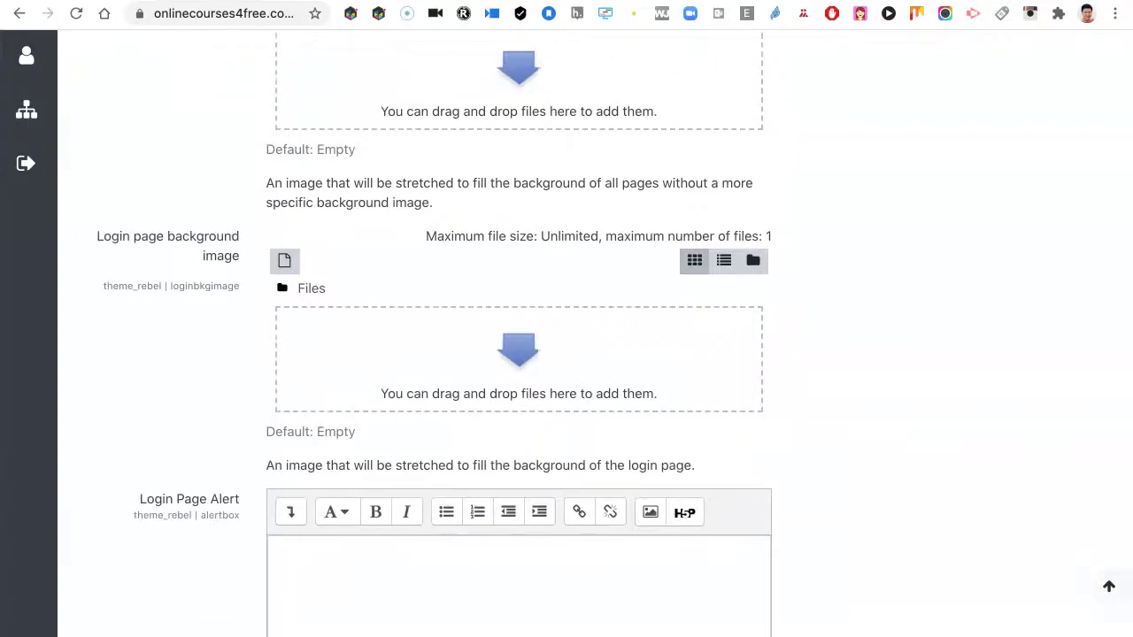
scroll(566, 354, "down", 8)
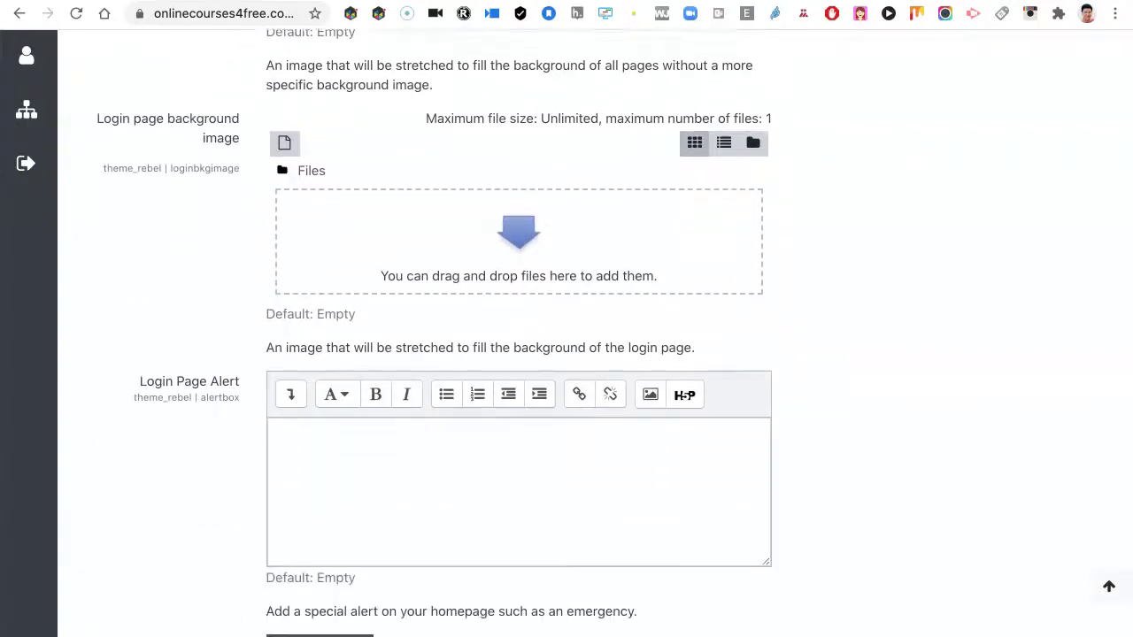
scroll(567, 354, "up", 20)
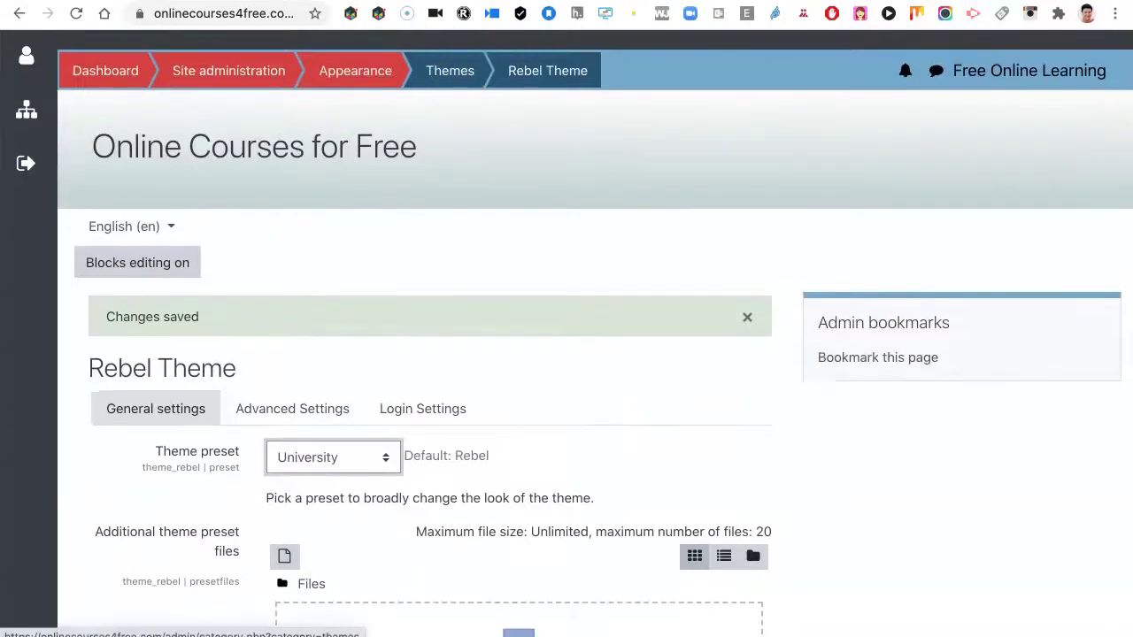
scroll(450, 62, "down", 1)
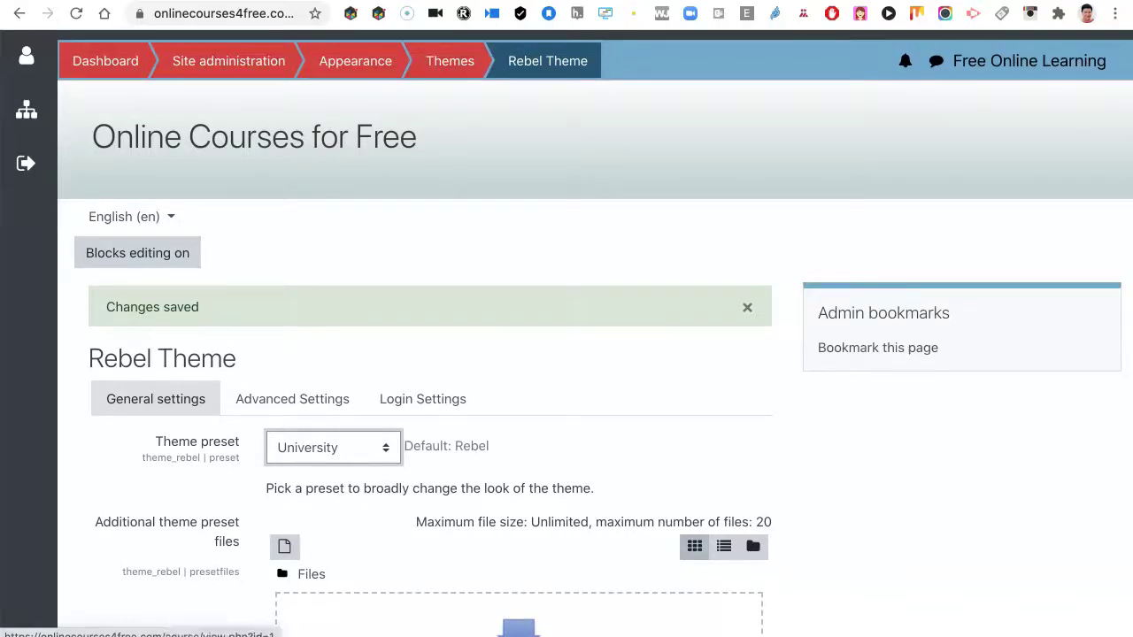
scroll(594, 333, "down", 5)
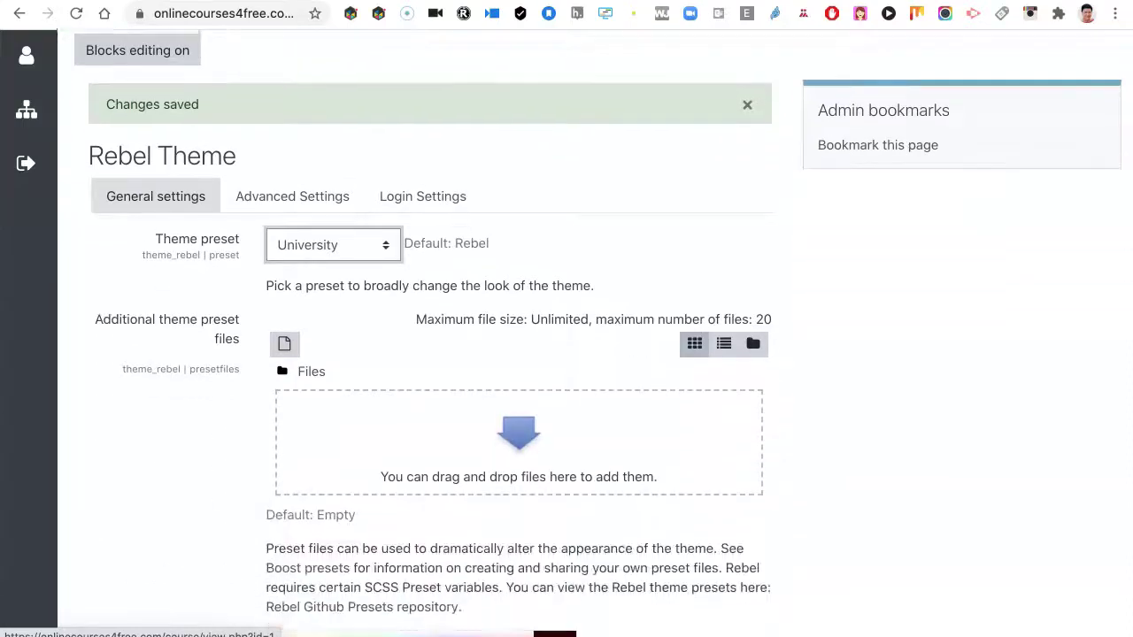
- Open the Rebel theme's advanced settings and read through the Raw initial SCSS variables and the Raw SCSS field
left_click(292, 188)
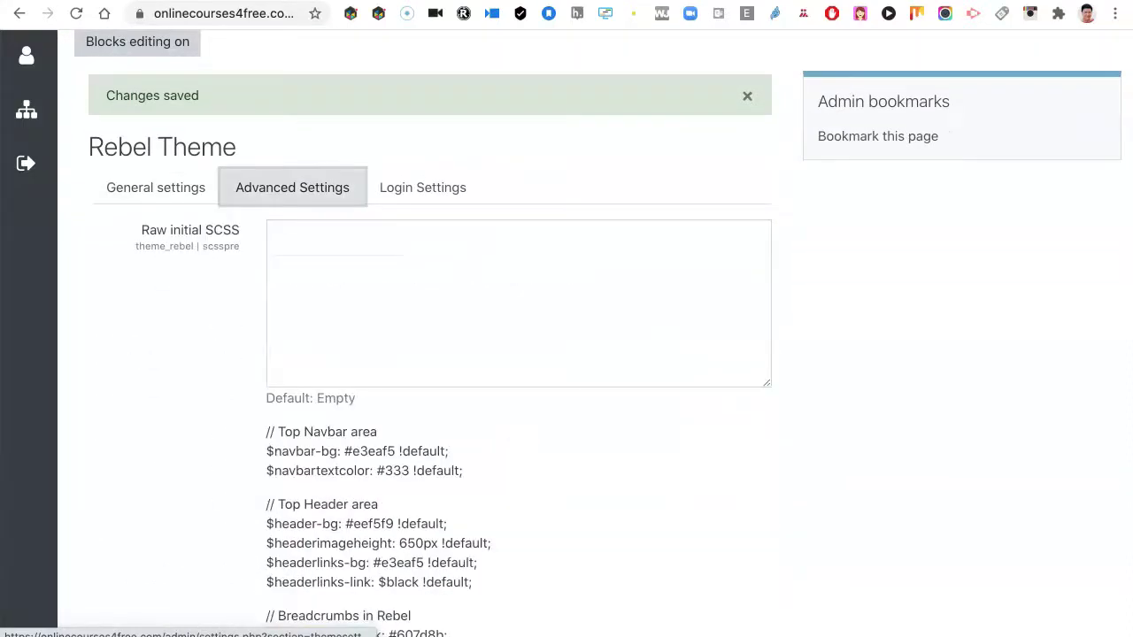
scroll(519, 354, "down", 2)
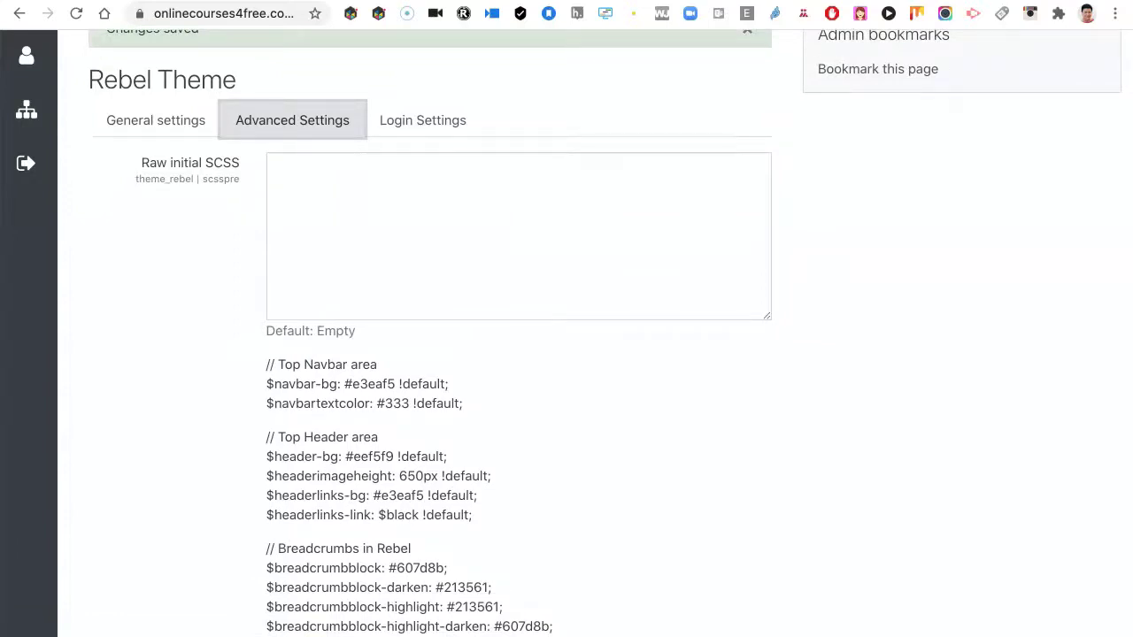
left_click_drag(278, 363, 443, 403)
scroll(519, 354, "down", 3)
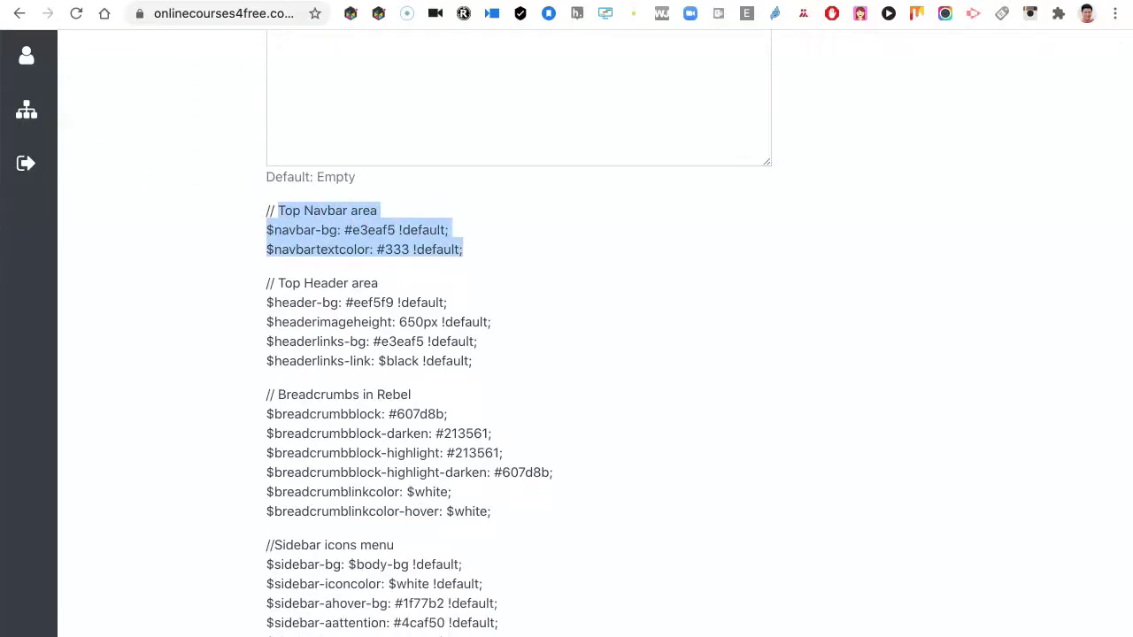
scroll(519, 354, "down", 2)
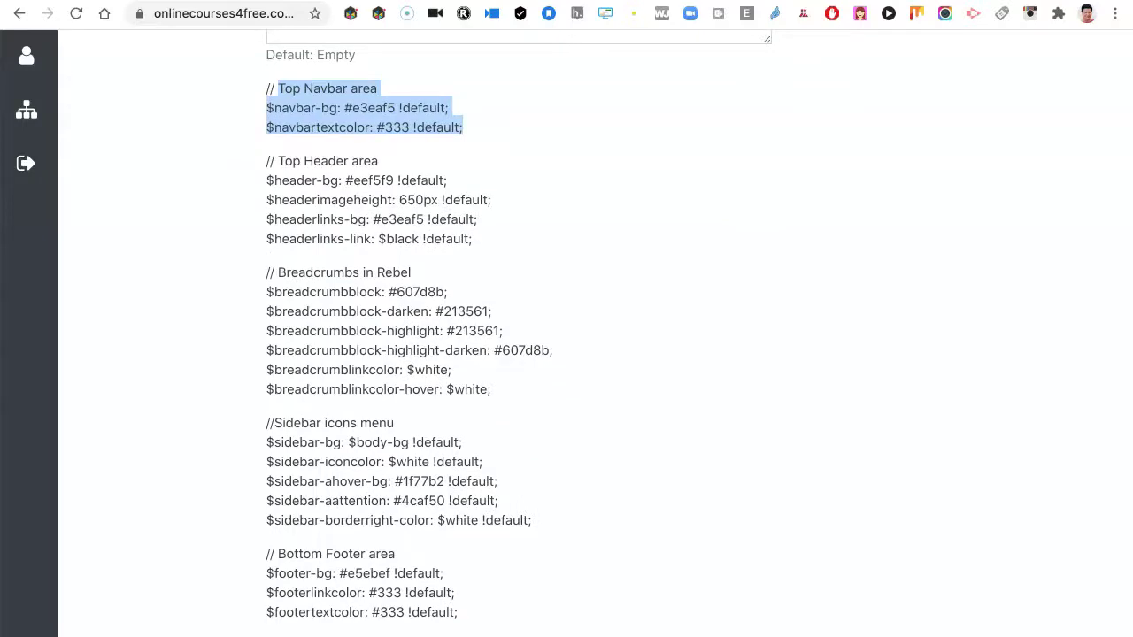
scroll(518, 354, "down", 6)
scroll(519, 354, "down", 3)
scroll(518, 354, "down", 1)
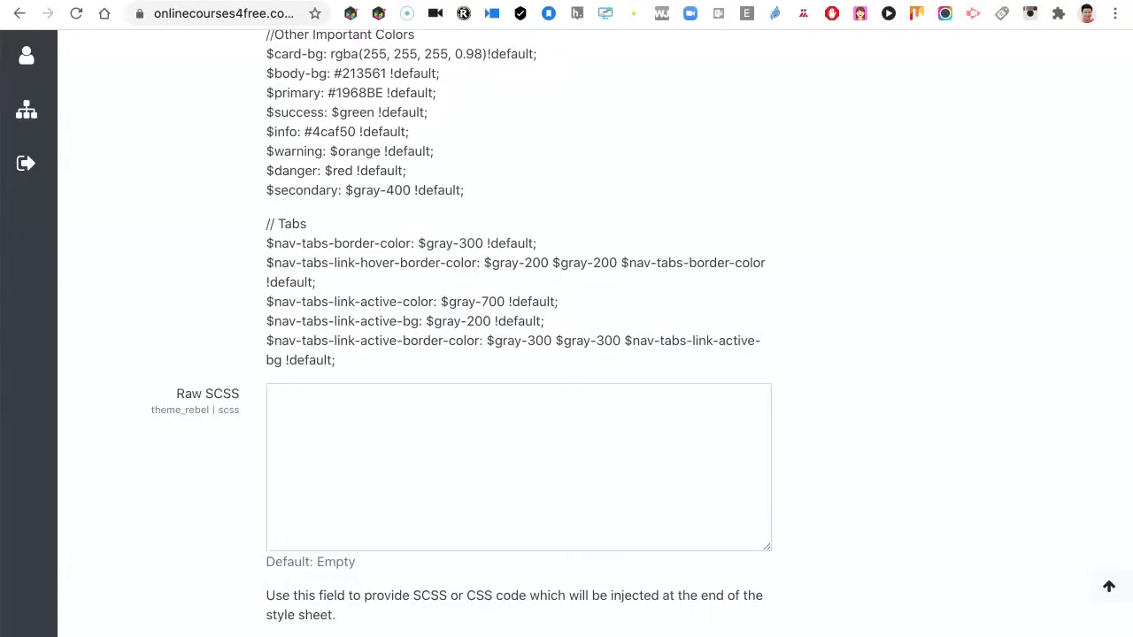
scroll(519, 354, "down", 3)
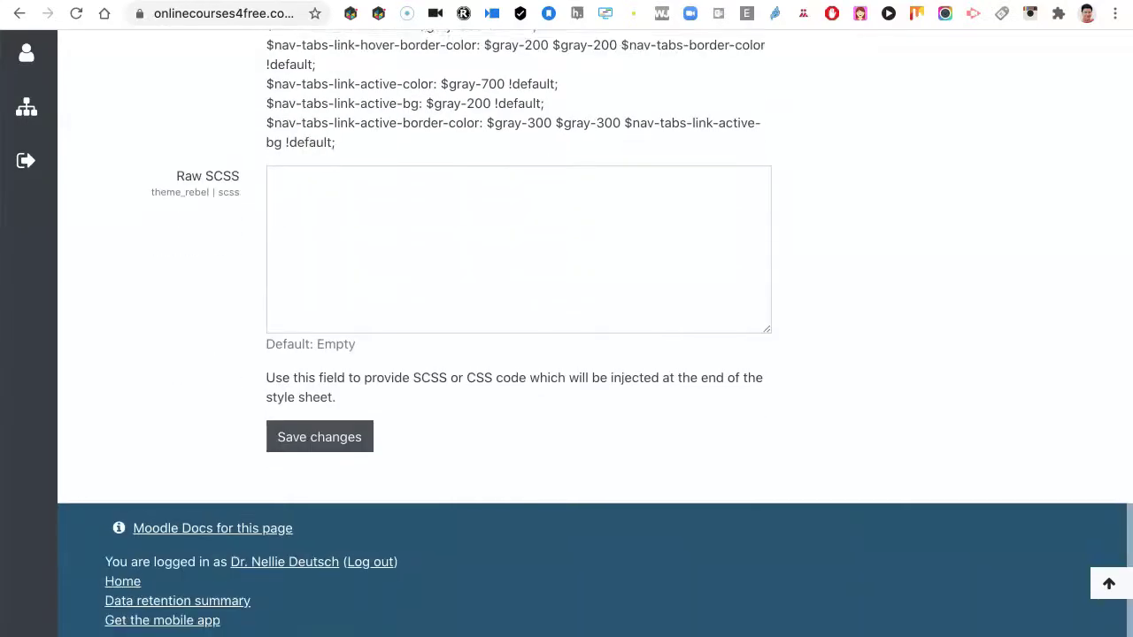
scroll(519, 354, "up", 10)
scroll(567, 354, "up", 10)
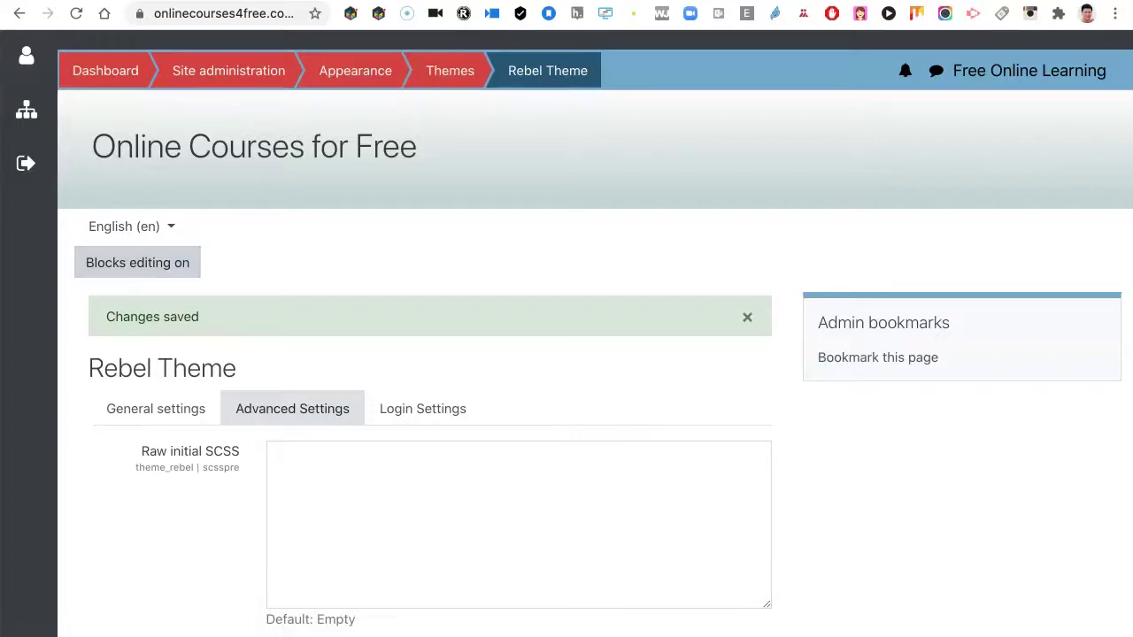
scroll(566, 354, "down", 1)
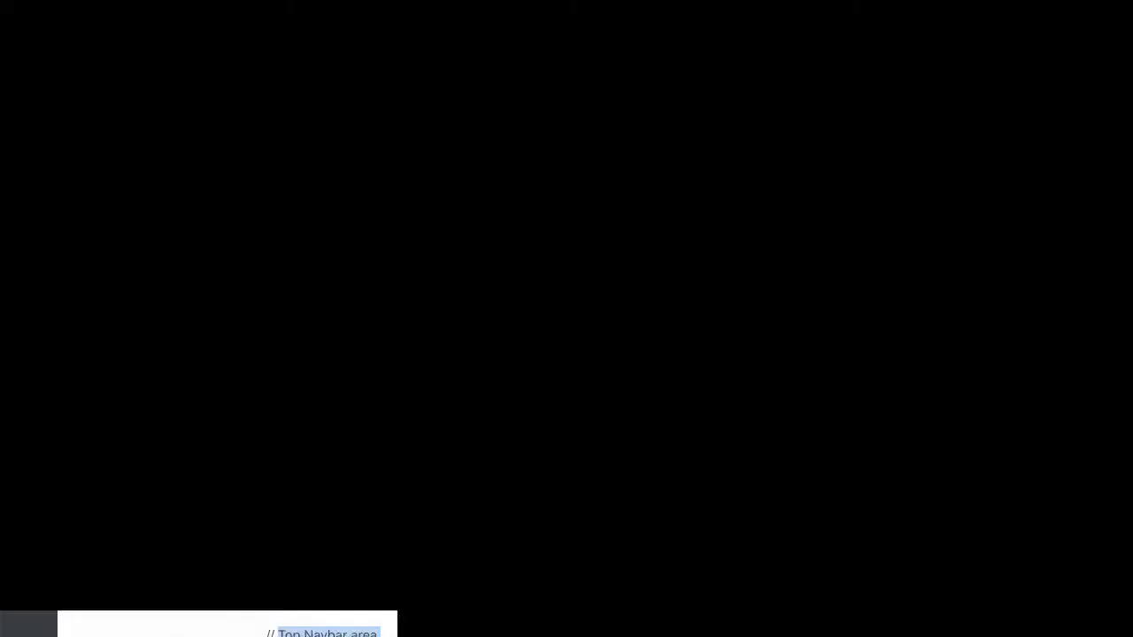
- Return to the general settings, set the theme preset to eLearn and save the changes
left_click(19, 13)
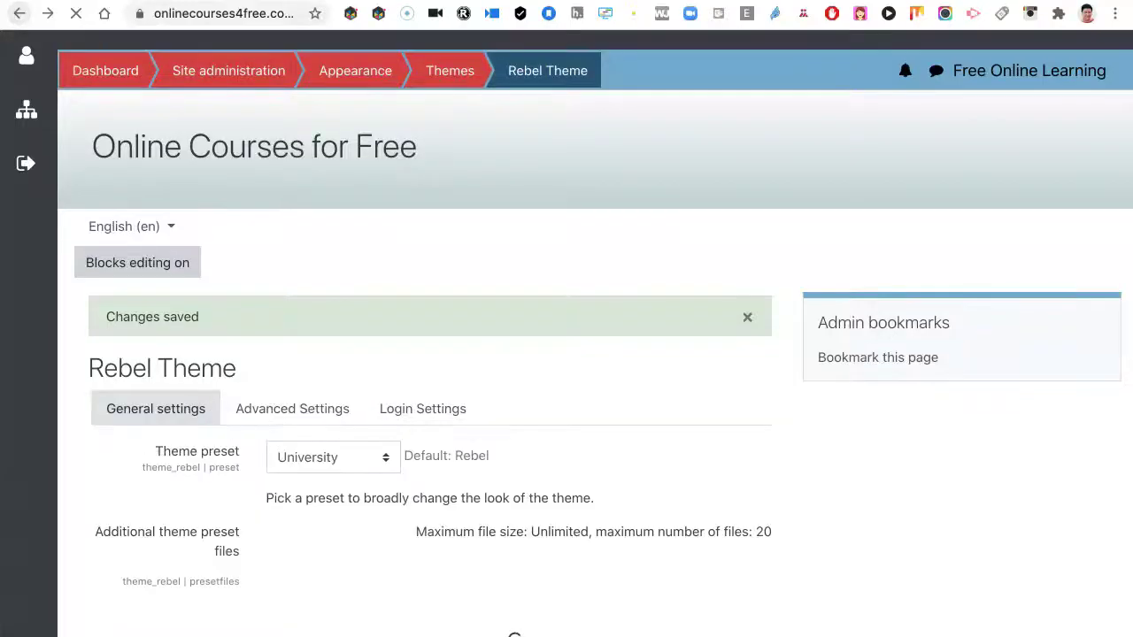
scroll(518, 354, "up", 10)
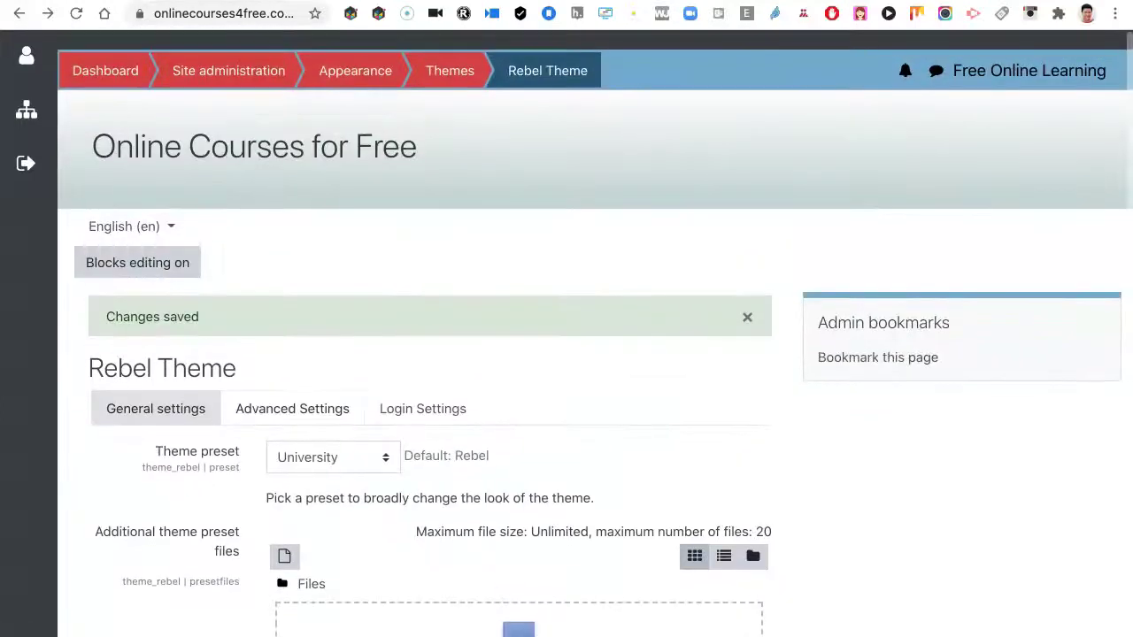
scroll(333, 354, "down", 2)
left_click(332, 341)
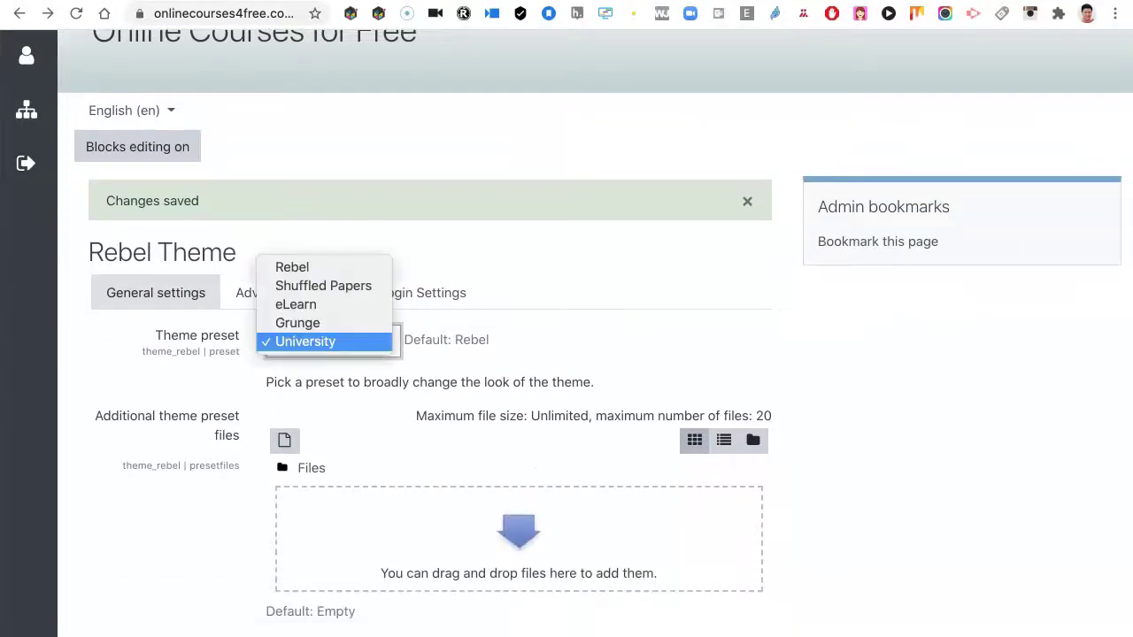
left_click(324, 305)
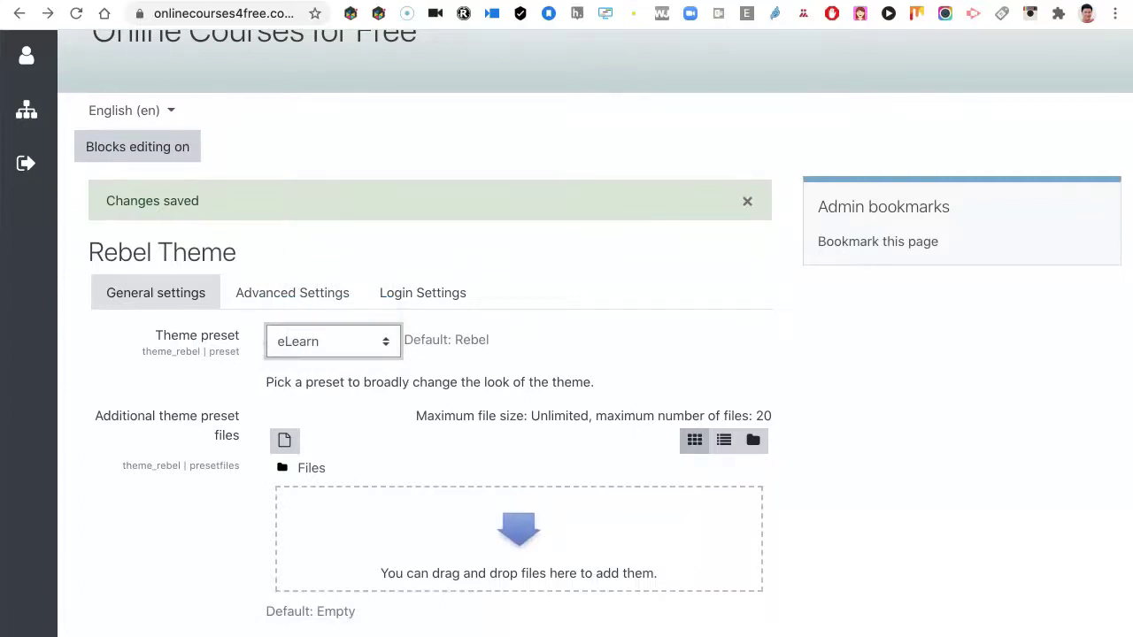
scroll(566, 354, "down", 10)
scroll(519, 354, "down", 2)
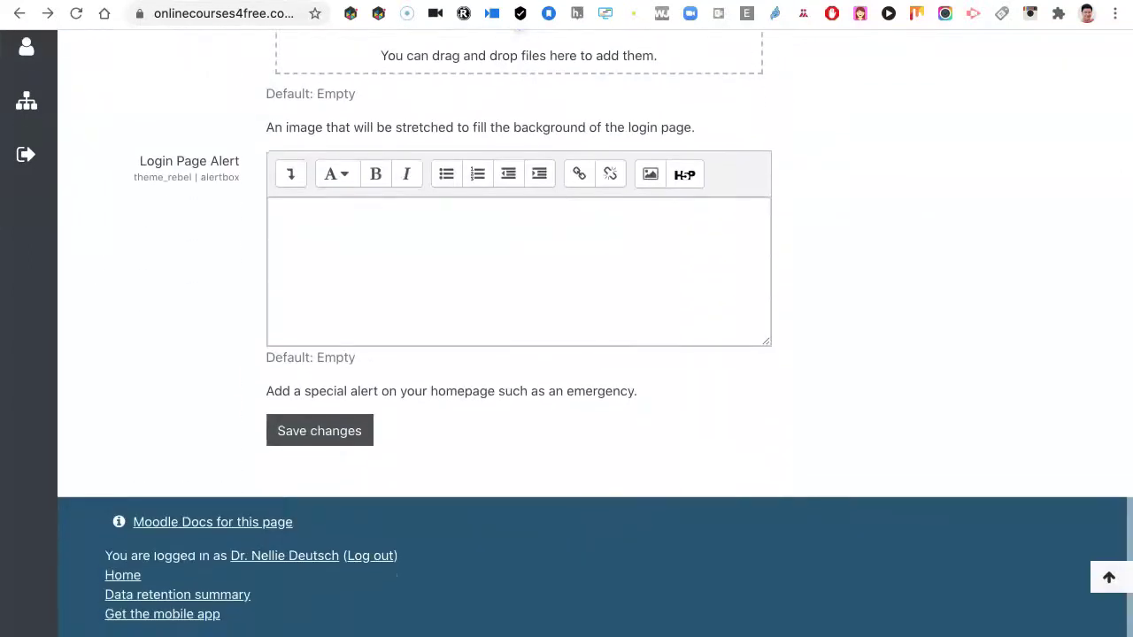
left_click(319, 444)
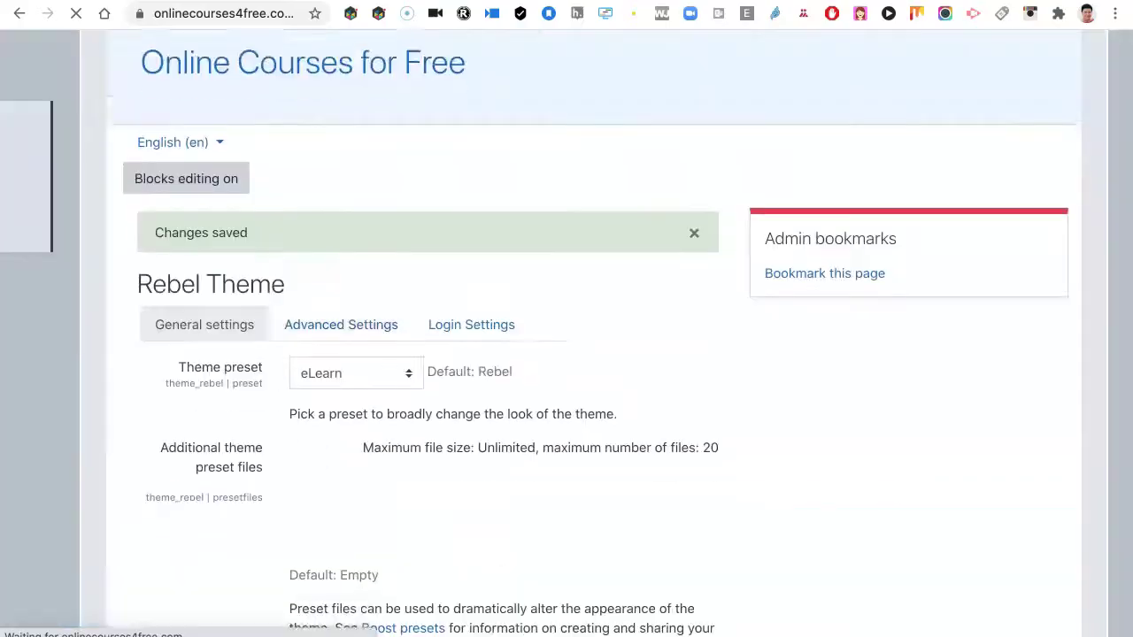
- Look over the eLearn design from header to footer, including the brand colour, background image and login page alert settings
scroll(567, 355, "down", 12)
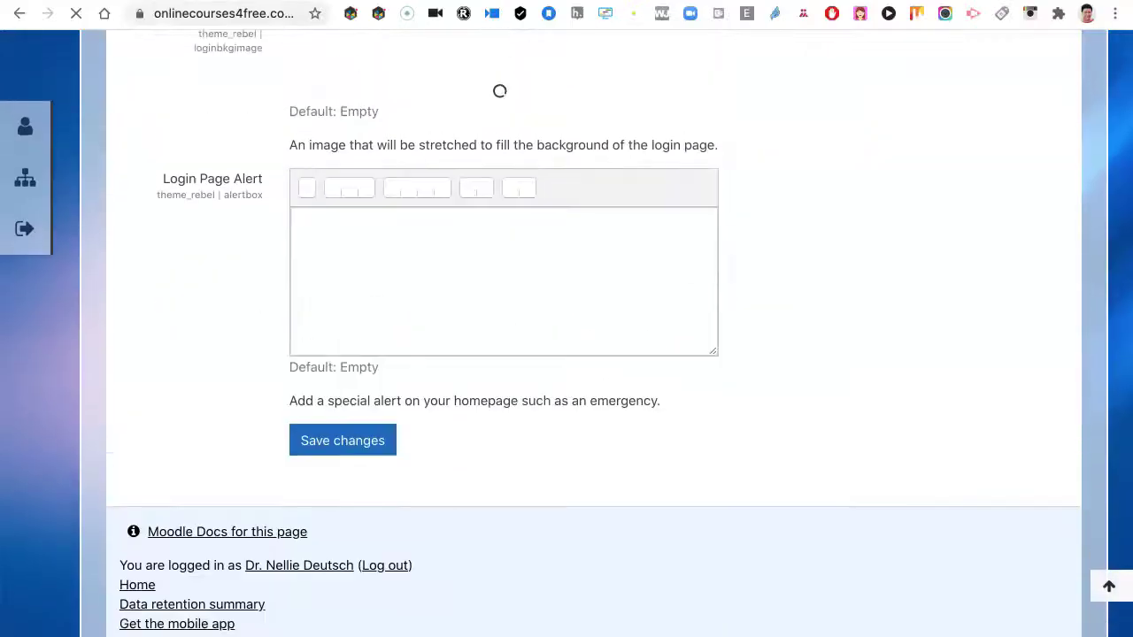
scroll(567, 354, "down", 1)
scroll(566, 354, "up", 15)
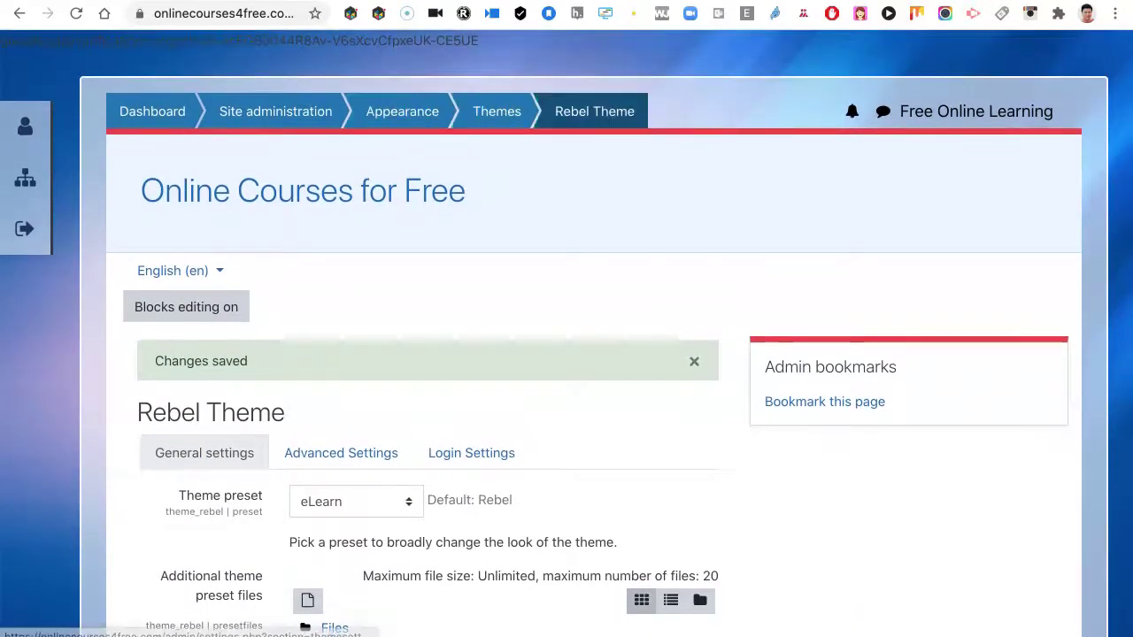
scroll(567, 354, "down", 2)
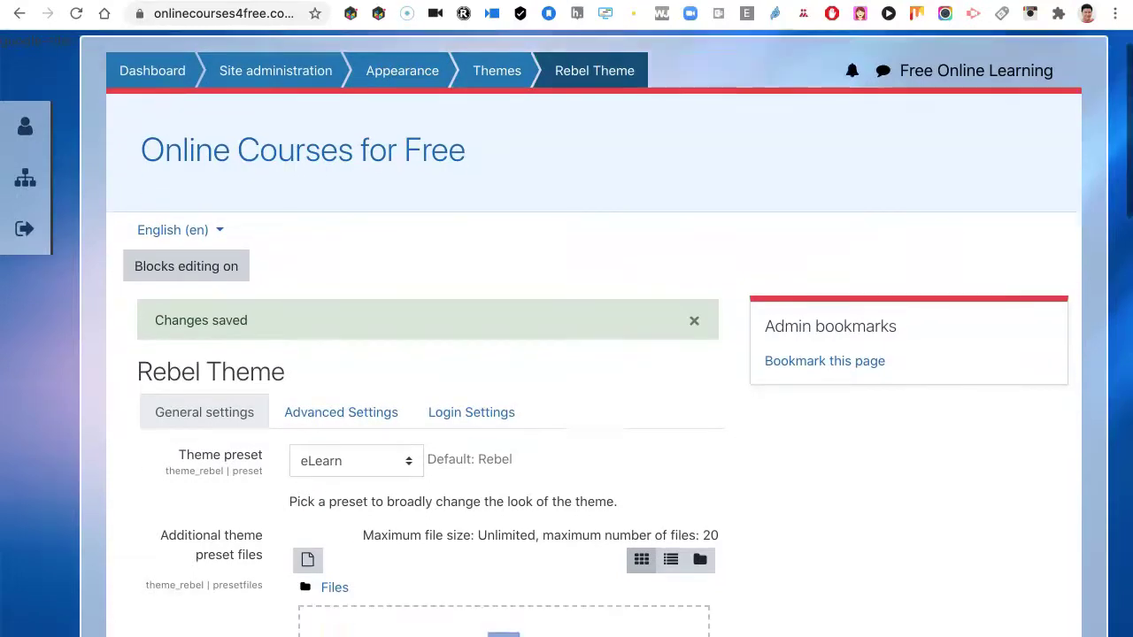
scroll(567, 355, "up", 2)
scroll(567, 354, "down", 3)
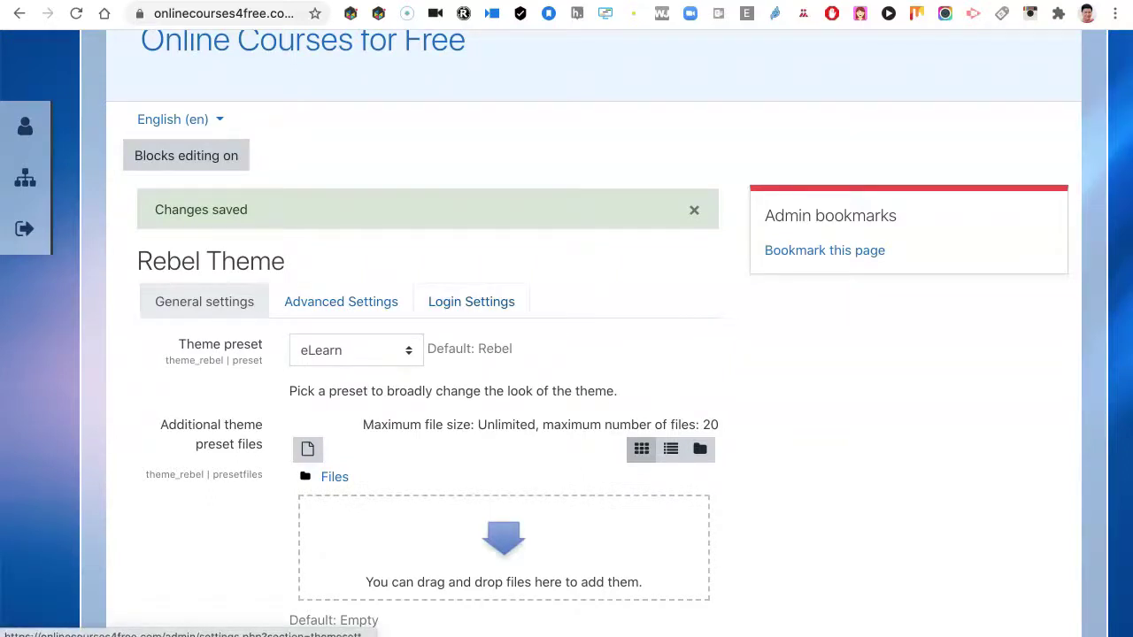
scroll(567, 354, "down", 2)
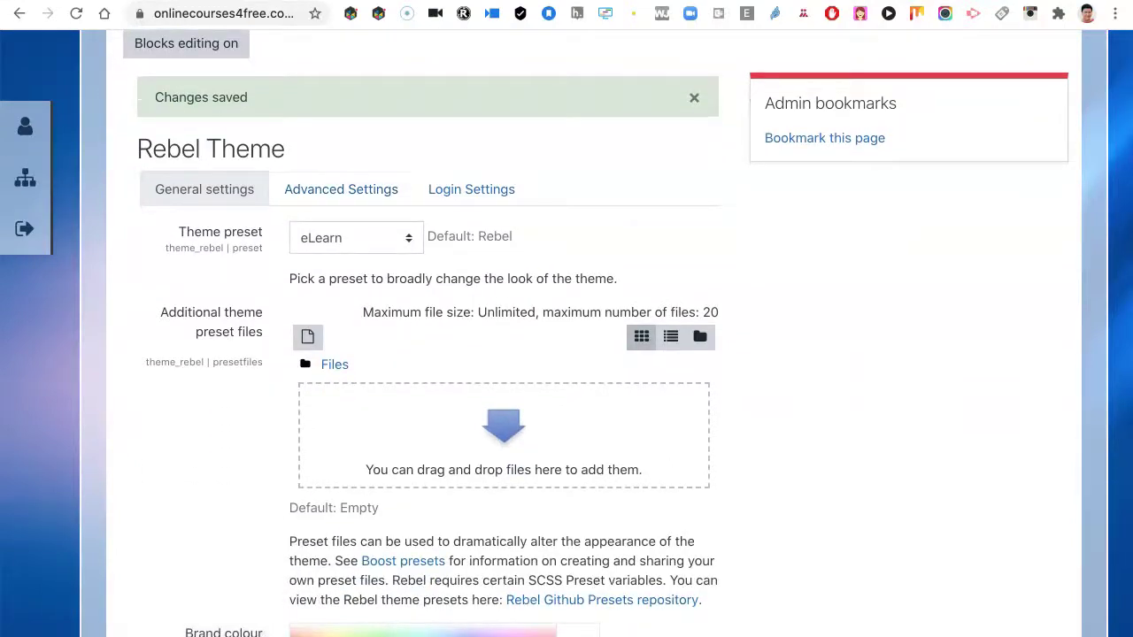
scroll(566, 354, "up", 1)
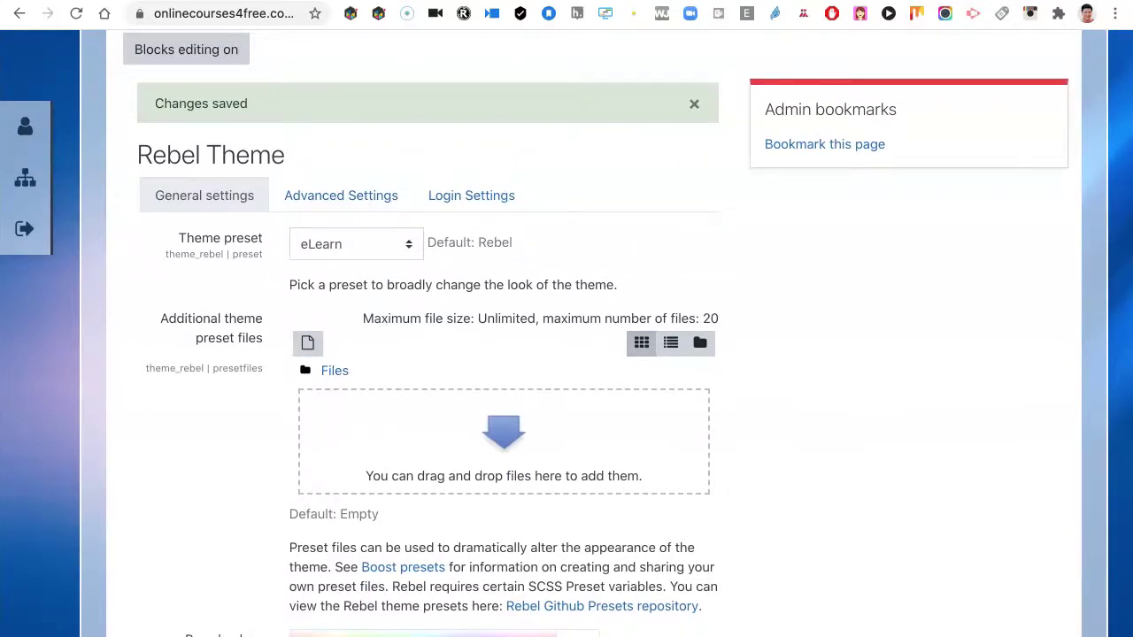
scroll(567, 354, "down", 1)
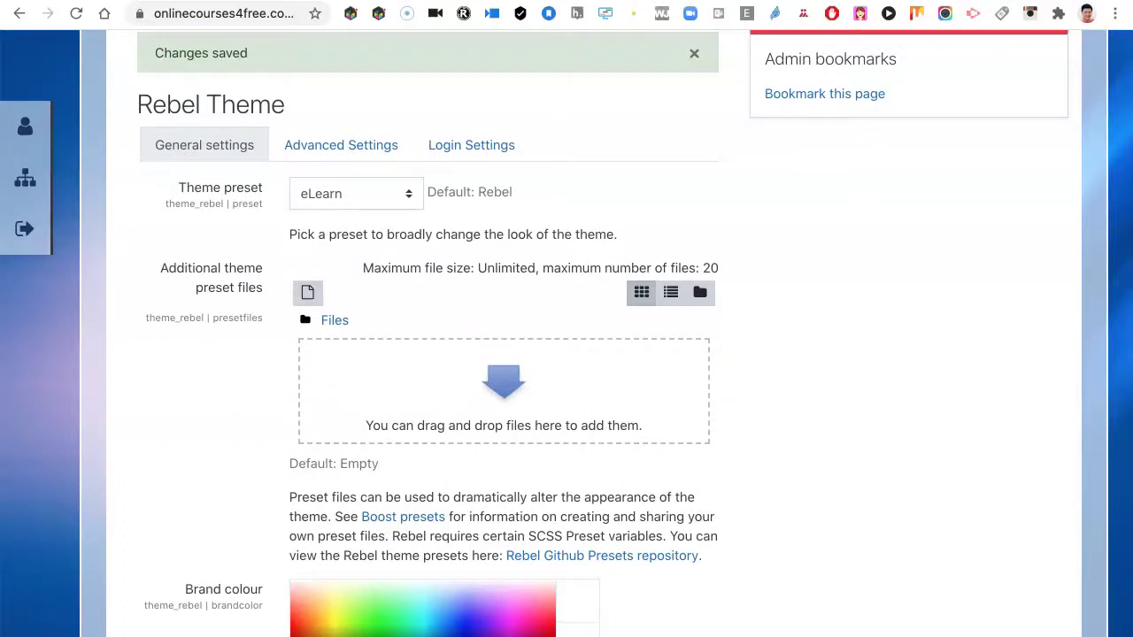
scroll(566, 354, "up", 5)
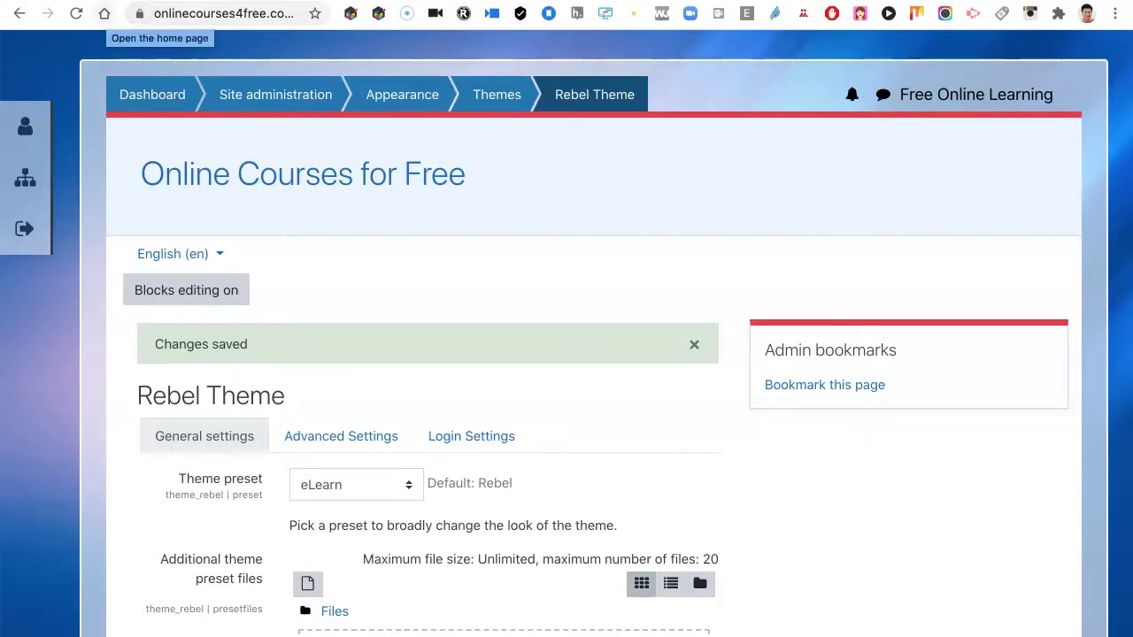
scroll(567, 354, "down", 7)
scroll(334, 354, "down", 6)
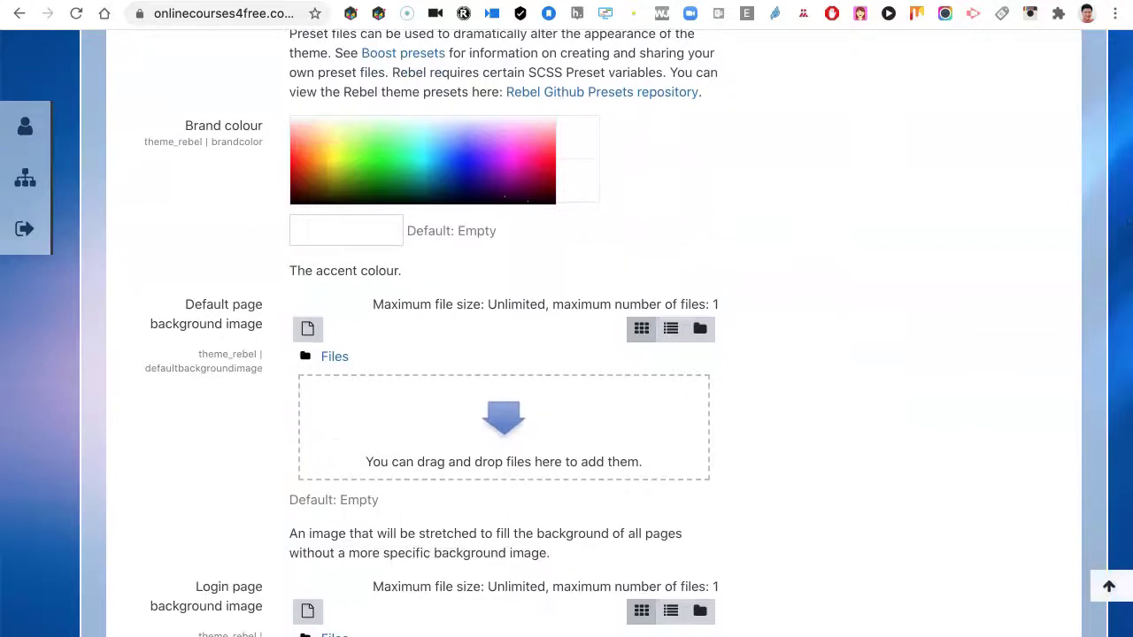
scroll(566, 354, "down", 7)
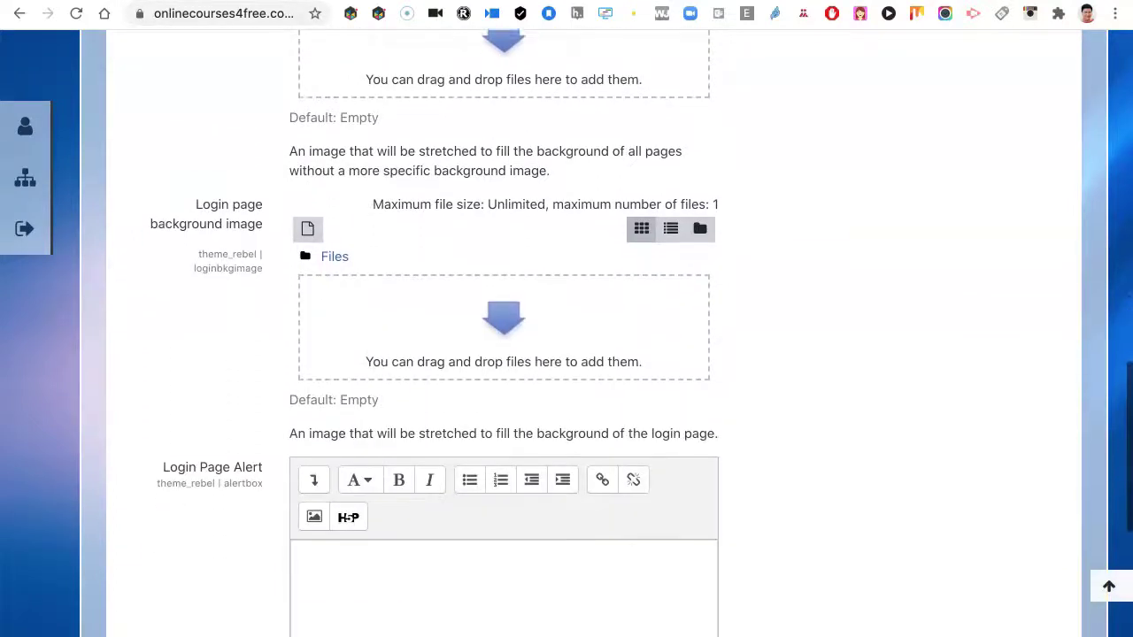
scroll(566, 354, "down", 1)
scroll(567, 354, "up", 15)
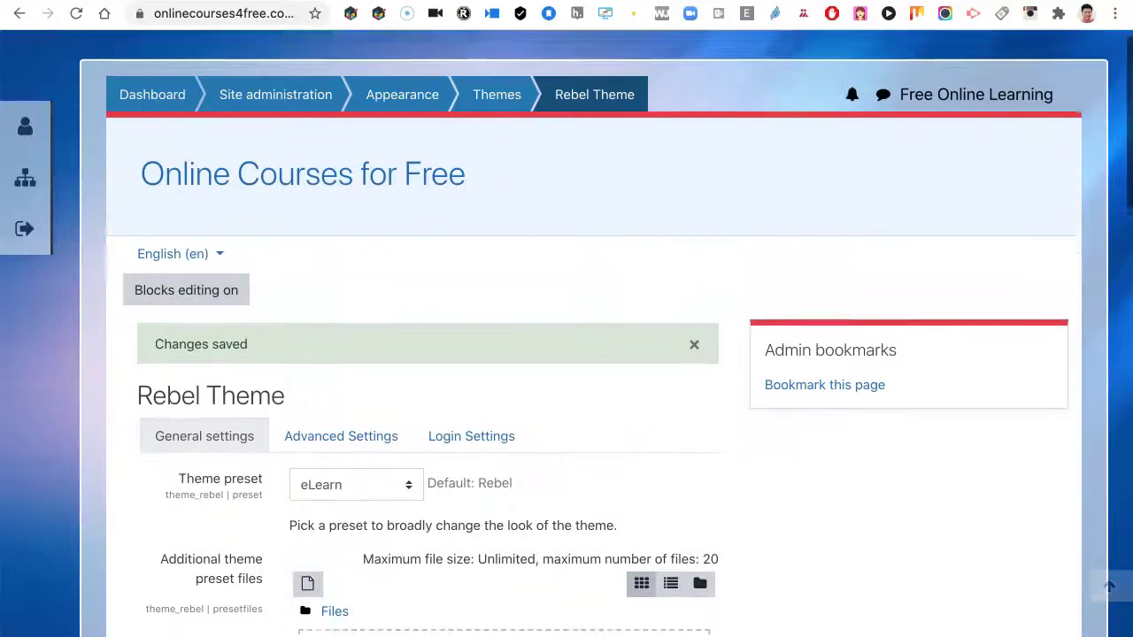
scroll(186, 306, "down", 1)
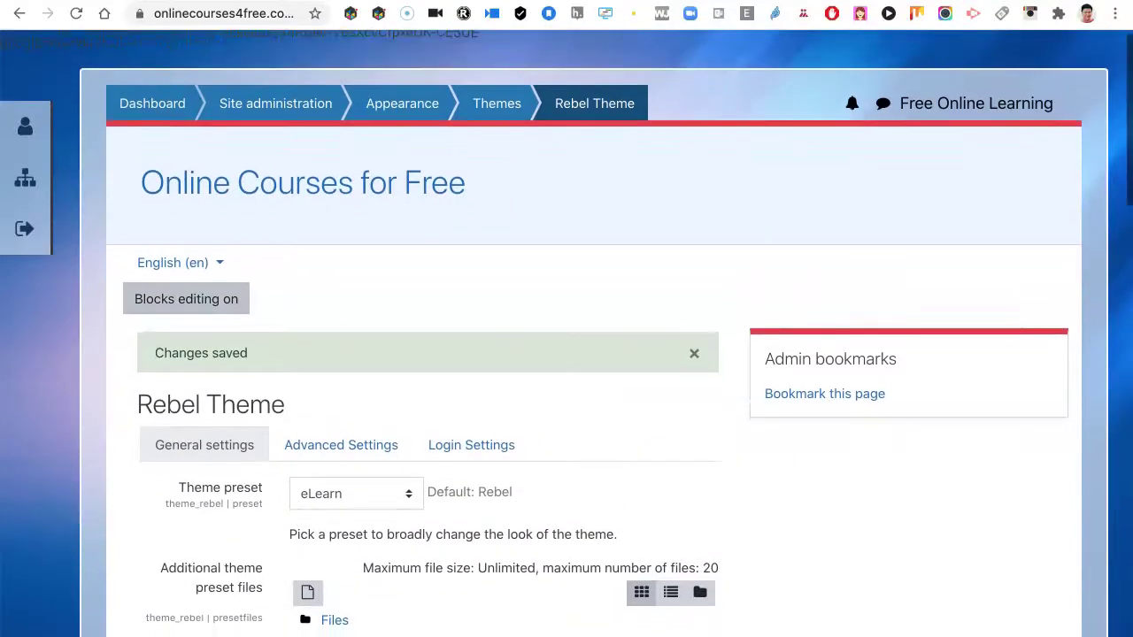
- Read through the Rebel theme's general settings again under the eLearn preset, from the preset choice to the login page alert and footer
scroll(341, 443, "down", 2)
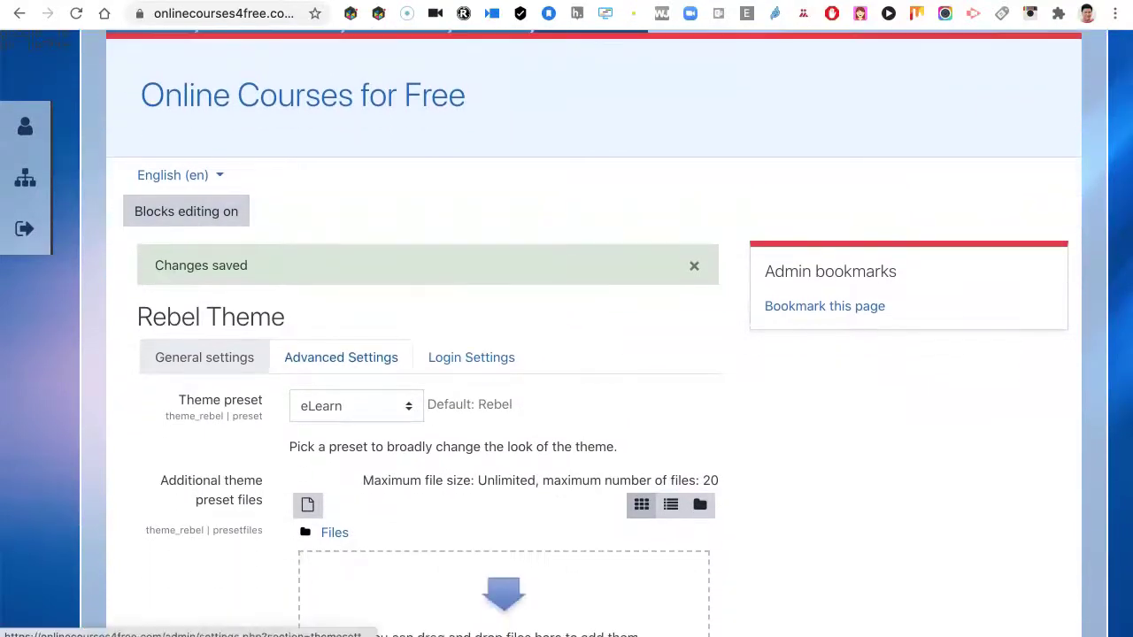
scroll(567, 354, "down", 4)
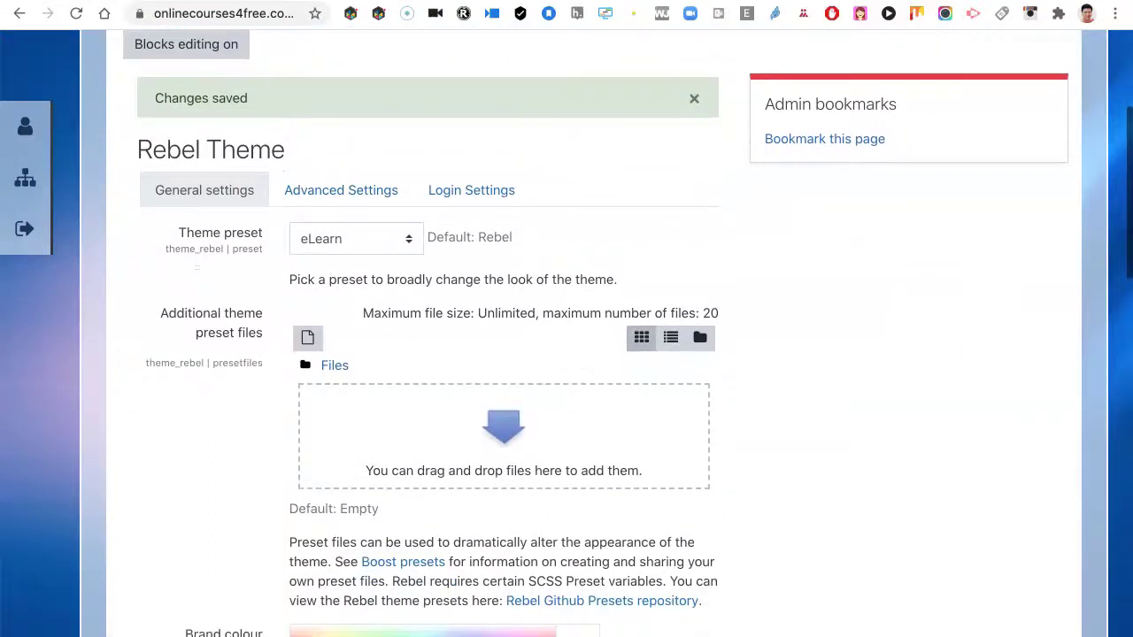
scroll(567, 354, "down", 7)
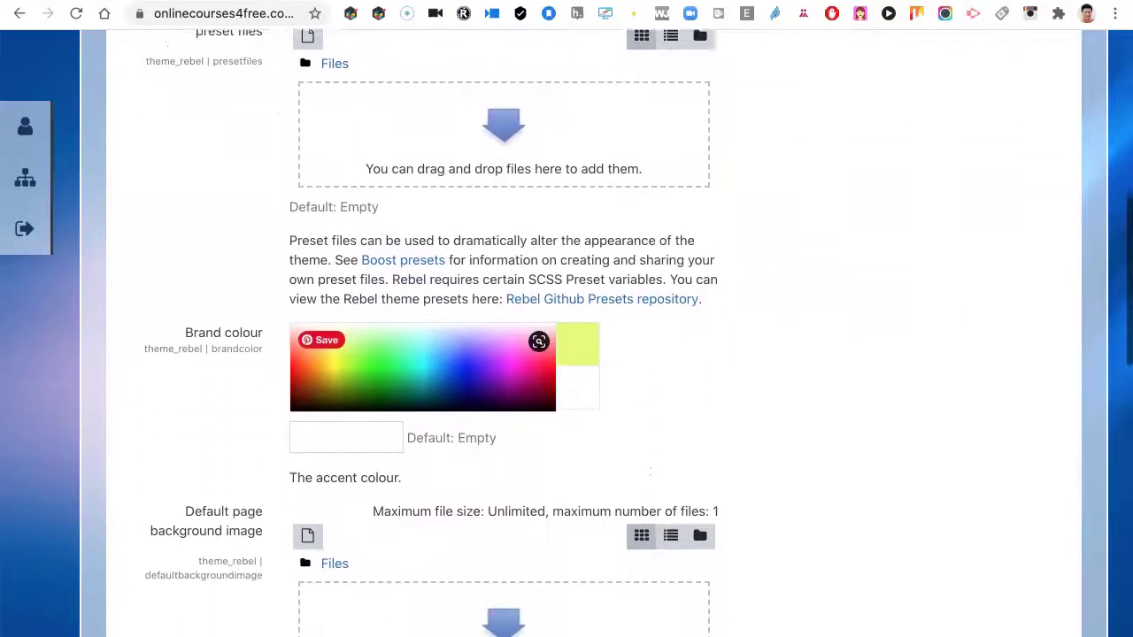
scroll(424, 371, "down", 2)
scroll(567, 355, "down", 4)
scroll(566, 354, "down", 5)
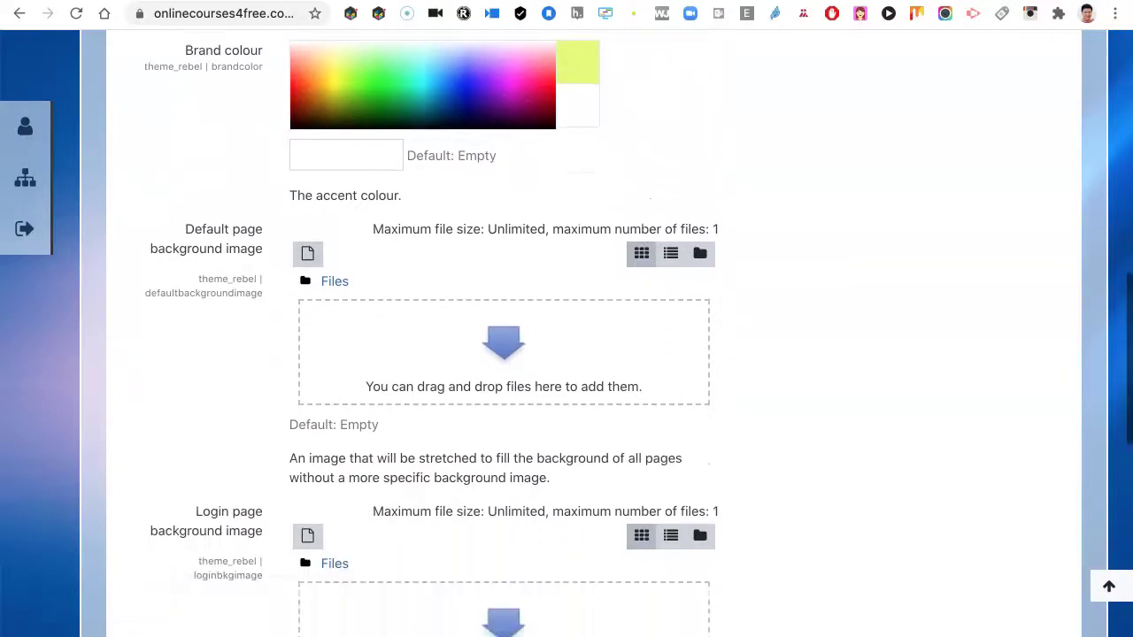
scroll(566, 354, "down", 1)
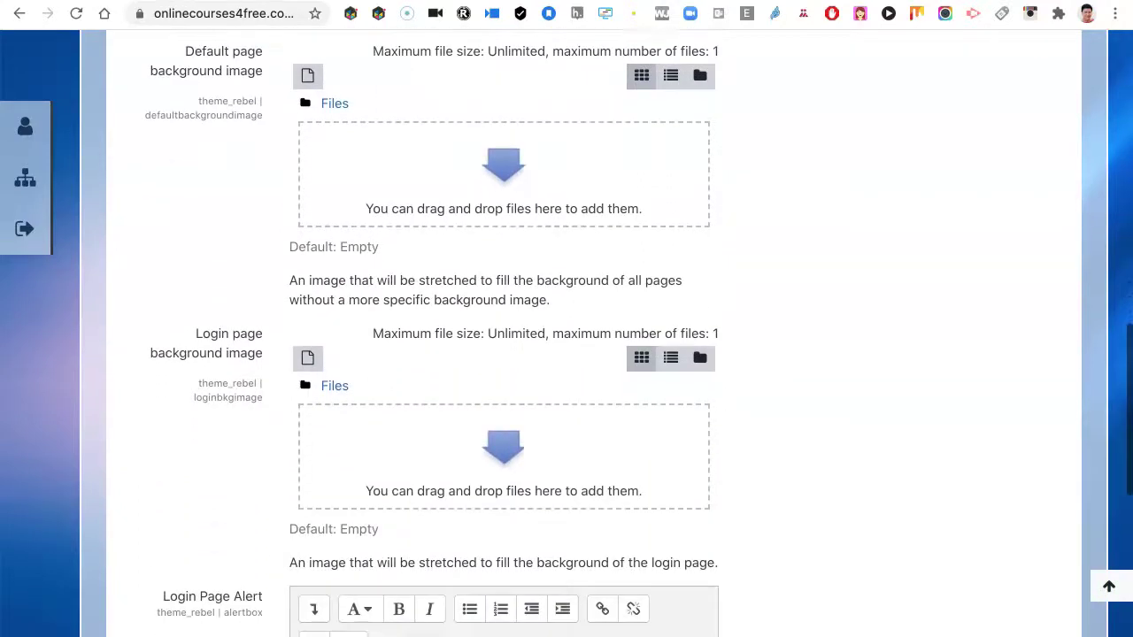
scroll(567, 354, "down", 9)
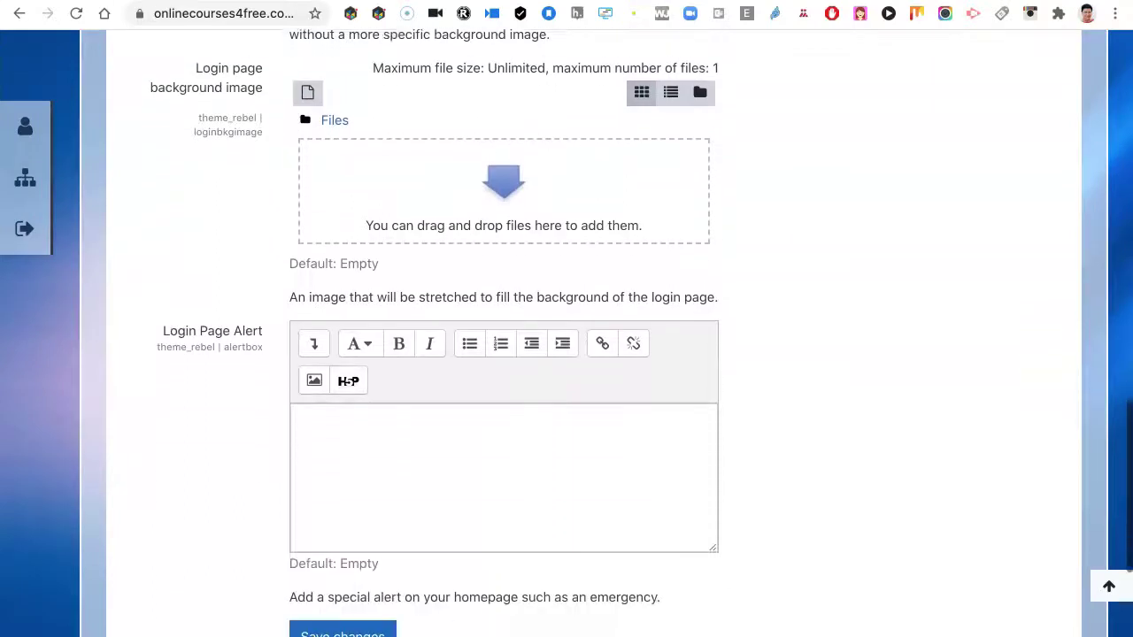
scroll(567, 355, "down", 4)
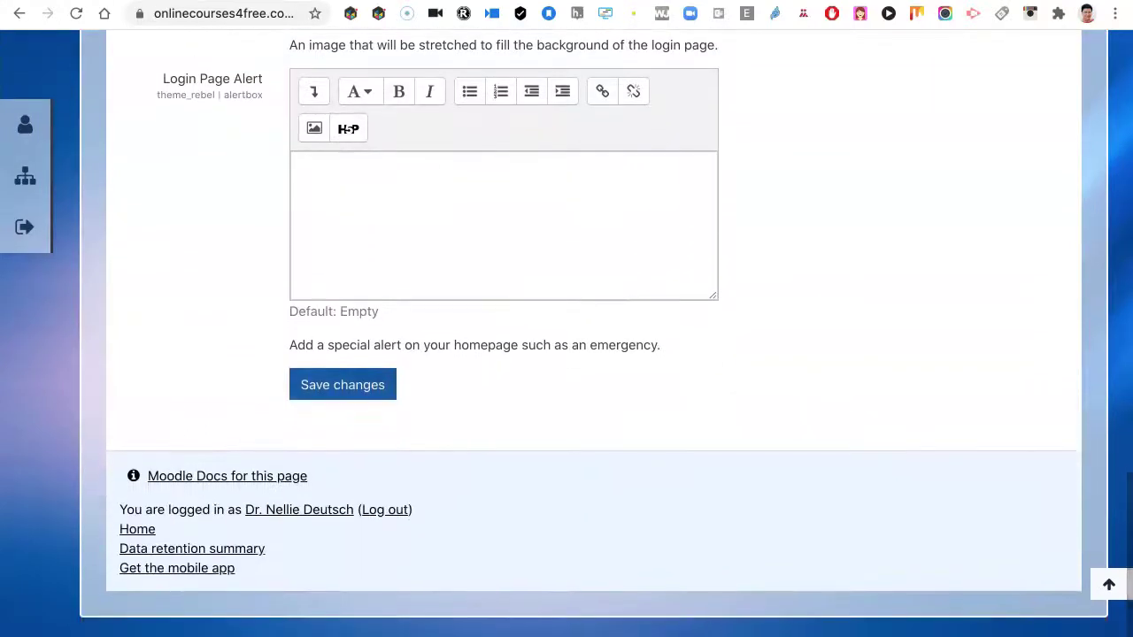
scroll(566, 354, "up", 20)
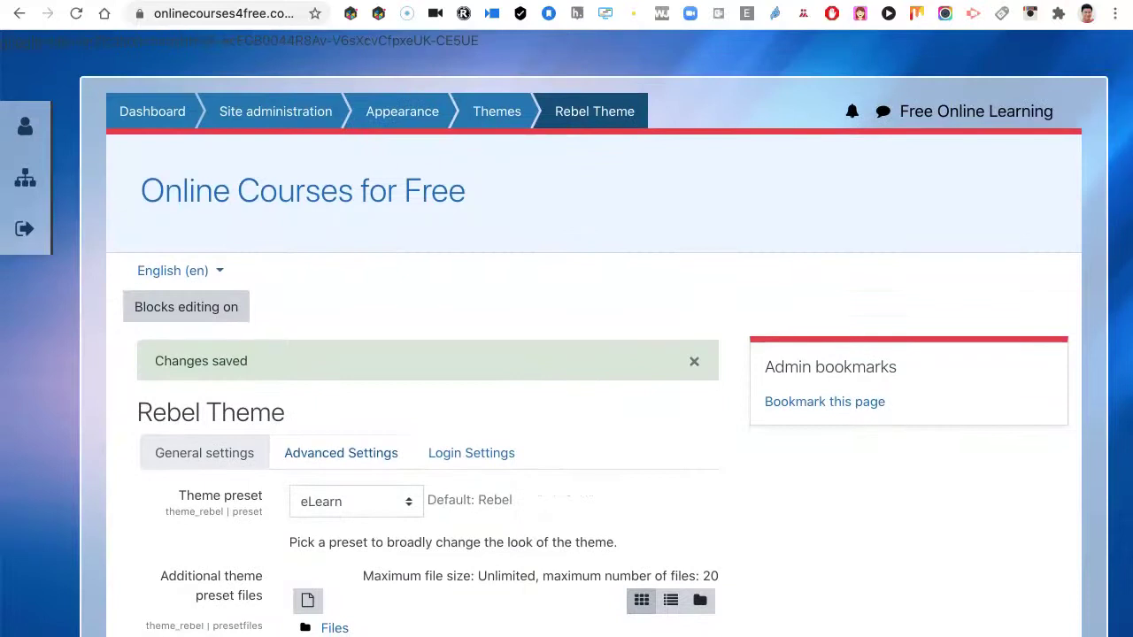
- Open the Rebel theme's advanced settings and examine the SCSS variables and Raw SCSS field under the eLearn preset
left_click(341, 452)
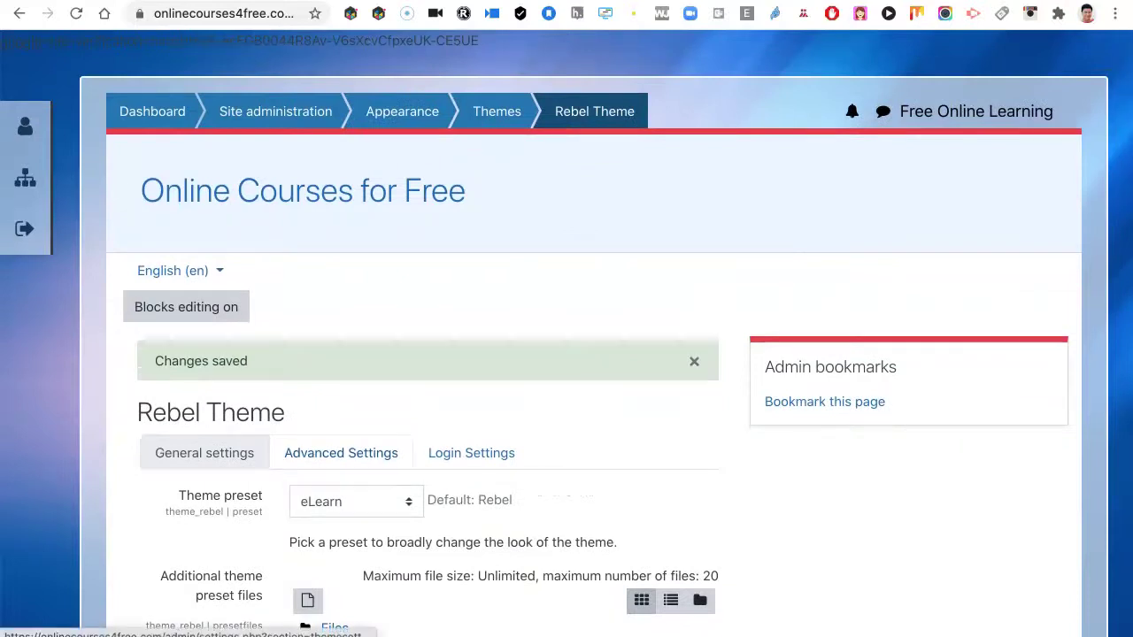
scroll(340, 399, "down", 3)
left_click(398, 397)
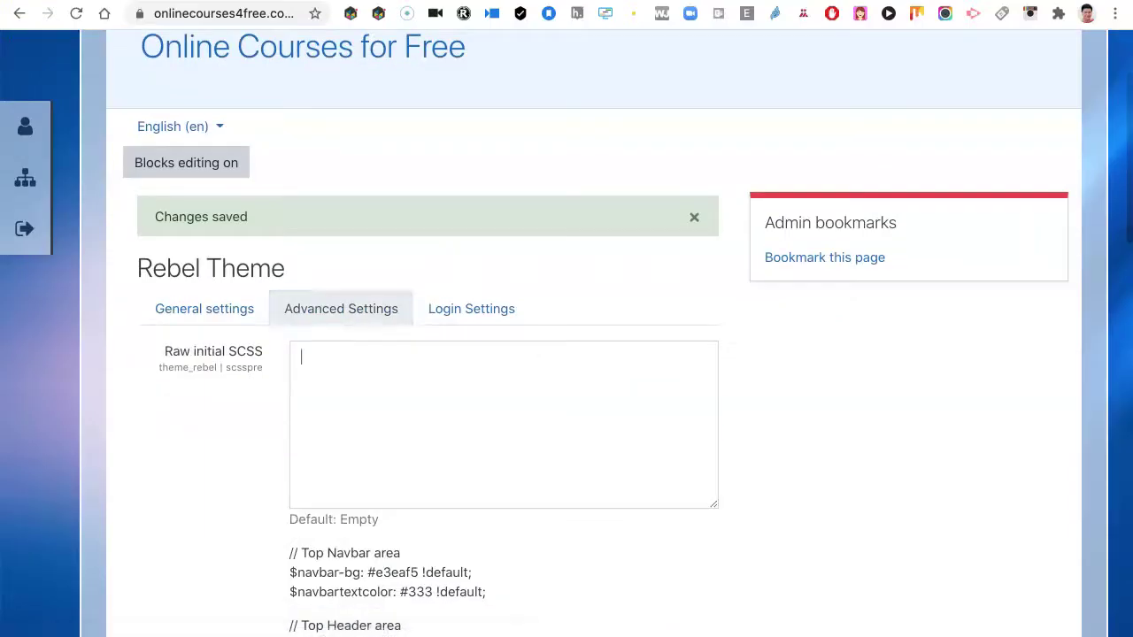
scroll(398, 396, "down", 4)
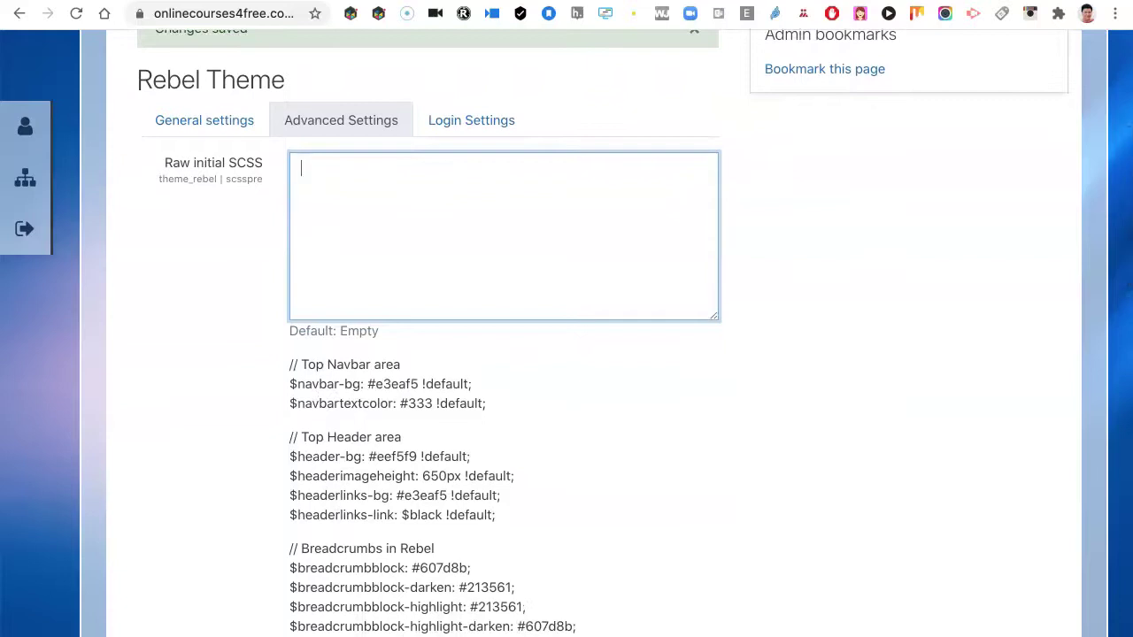
scroll(504, 398, "down", 5)
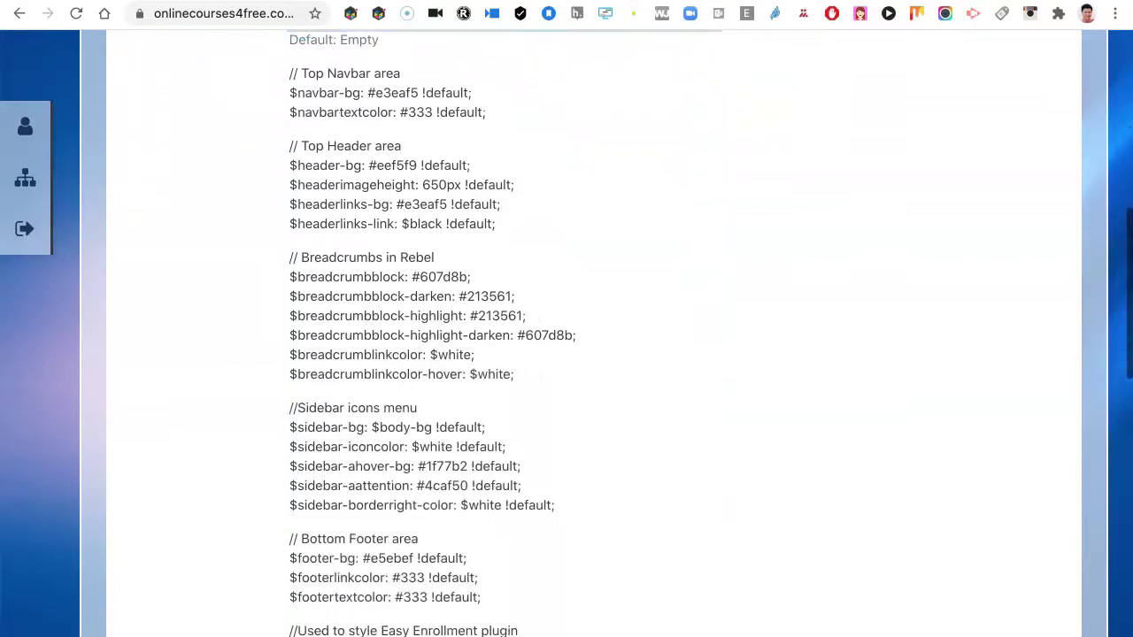
scroll(504, 398, "down", 9)
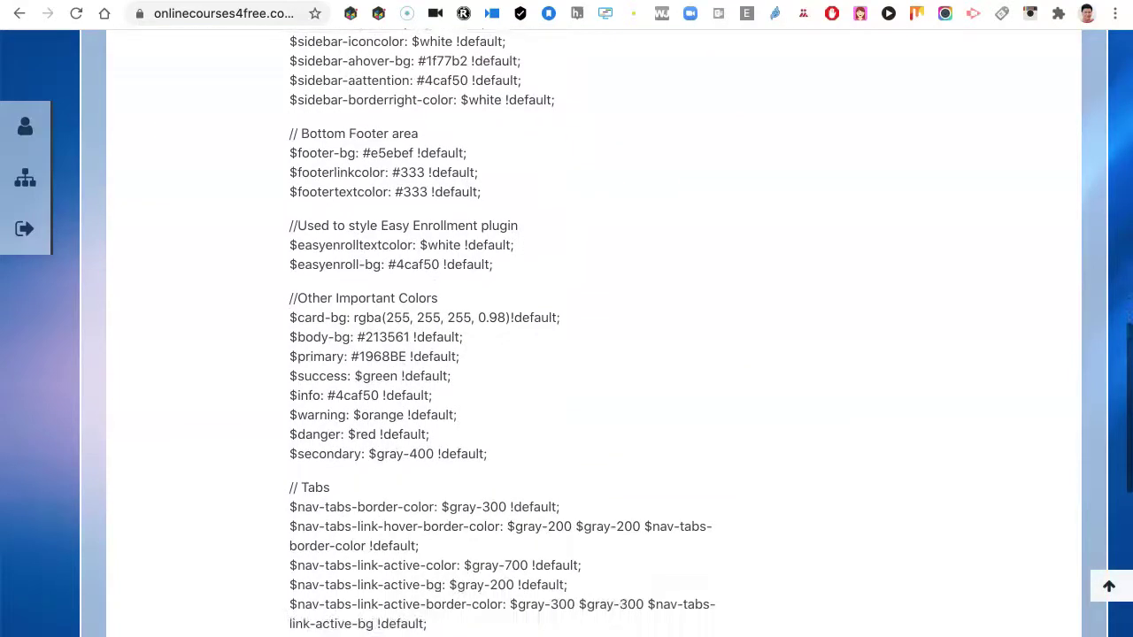
scroll(504, 398, "down", 5)
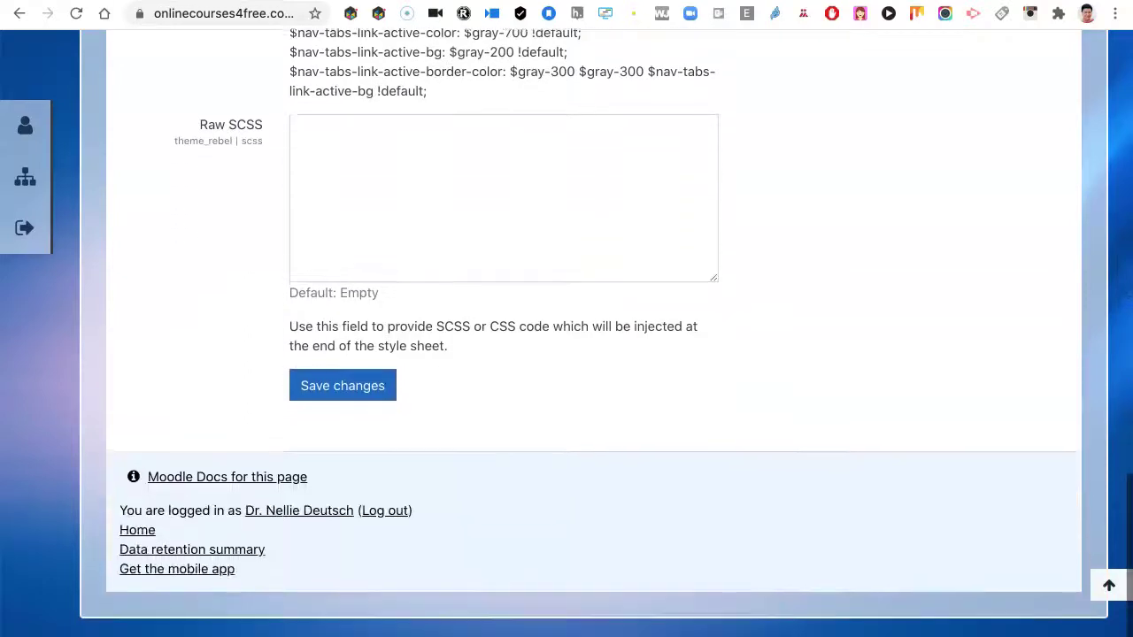
scroll(504, 398, "up", 20)
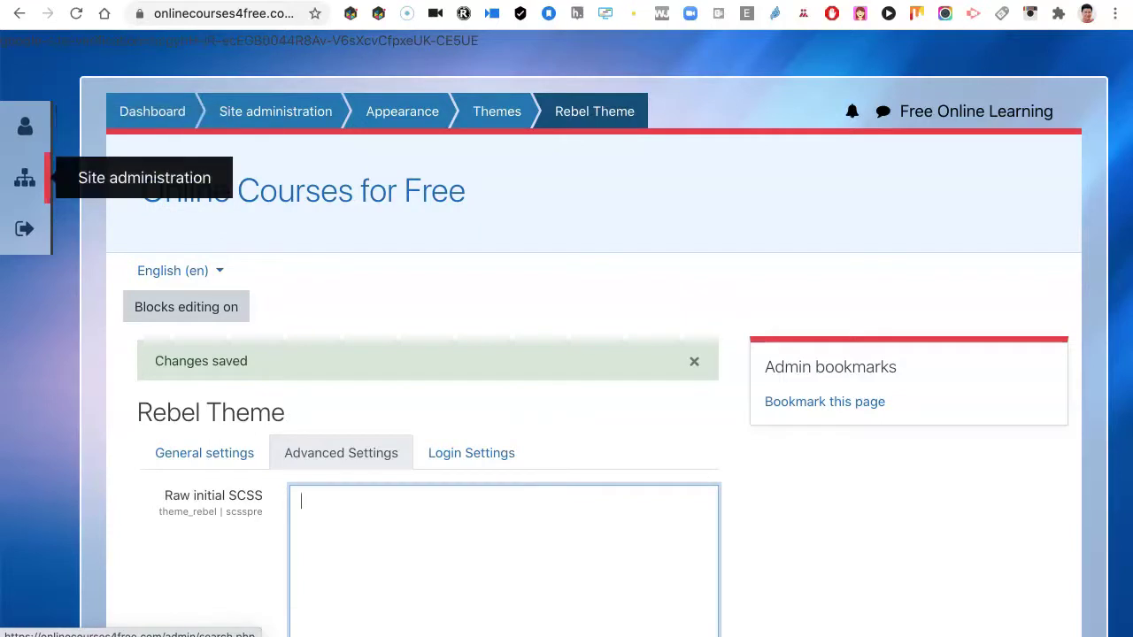
scroll(23, 229, "down", 4)
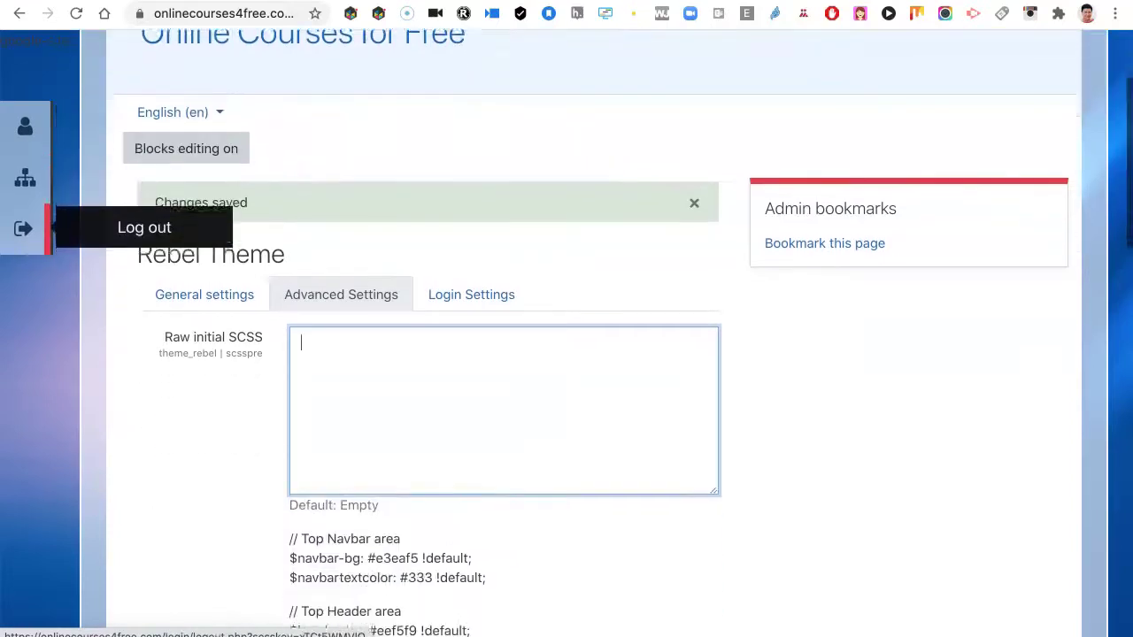
scroll(23, 229, "up", 4)
scroll(23, 230, "down", 1)
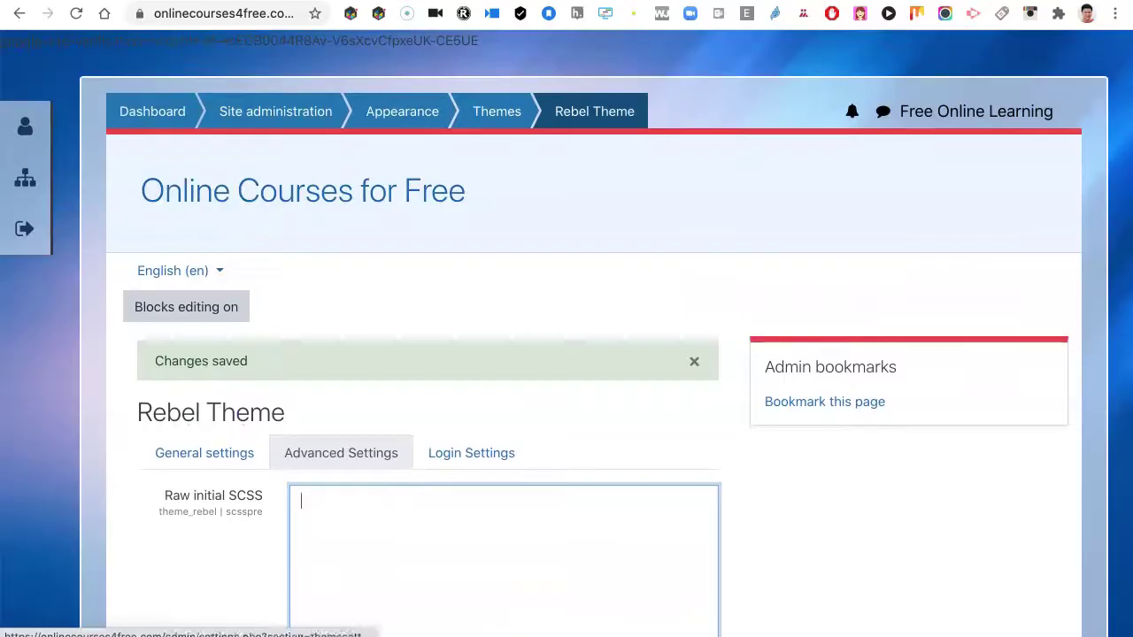
- Log out of the site and look at the front page as a visitor
left_click(23, 229)
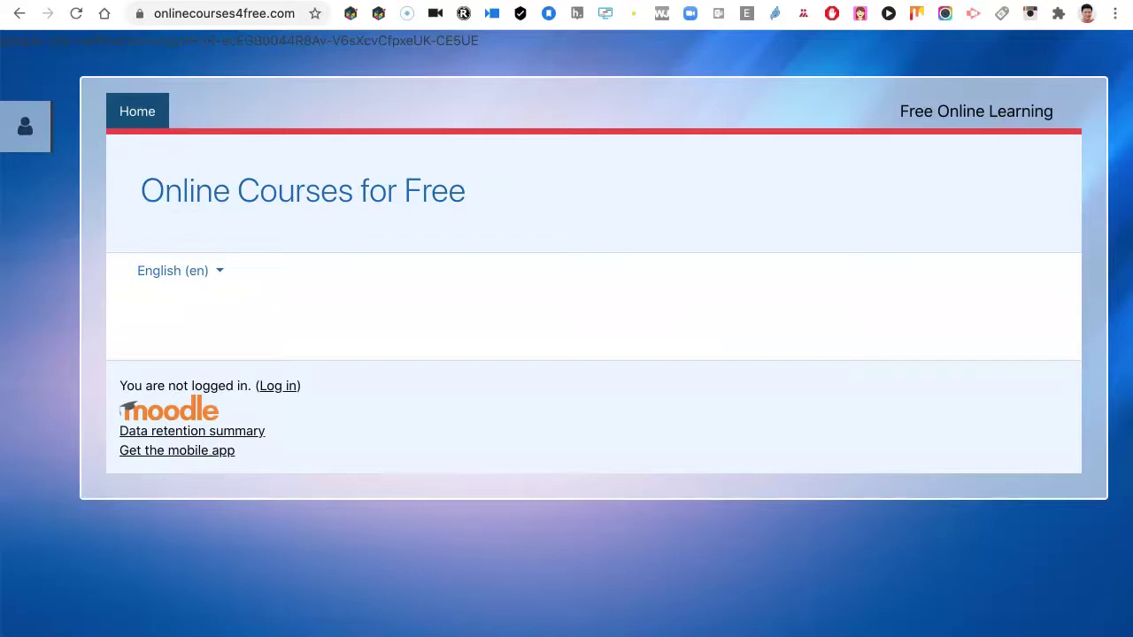
scroll(594, 289, "down", 1)
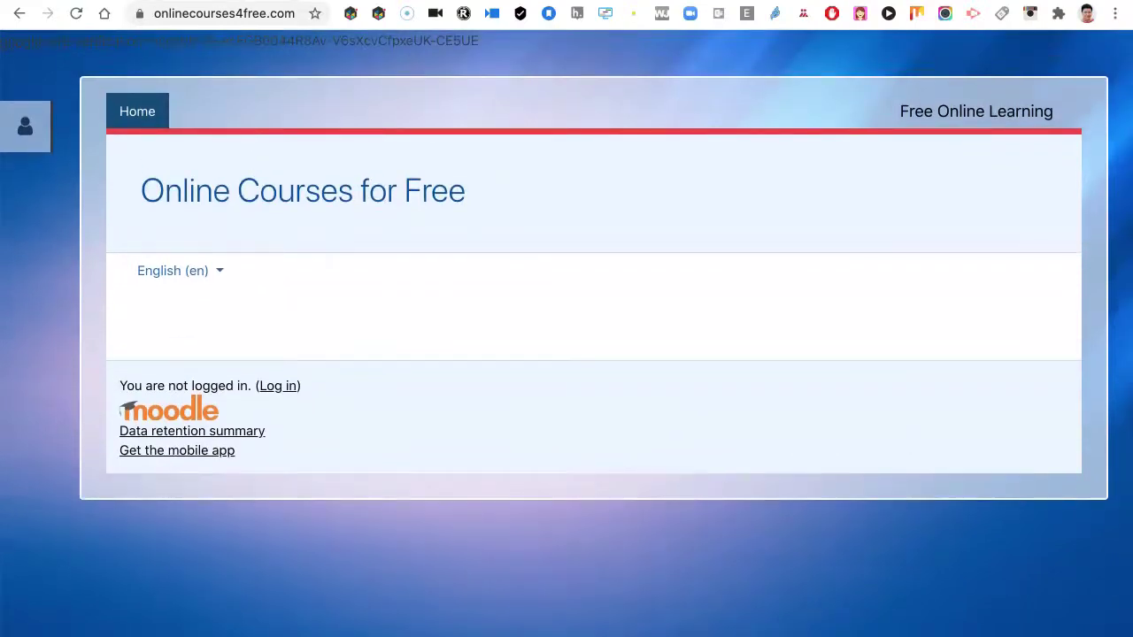
scroll(593, 283, "down", 1)
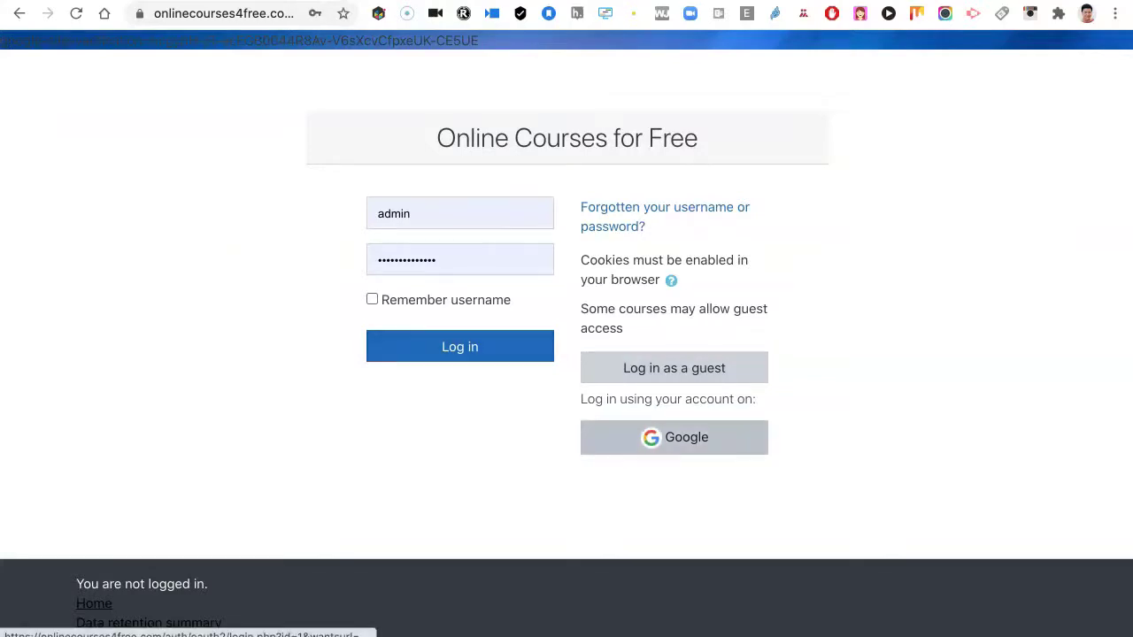
- Log back in with the Google account and open the list of available courses
left_click(673, 437)
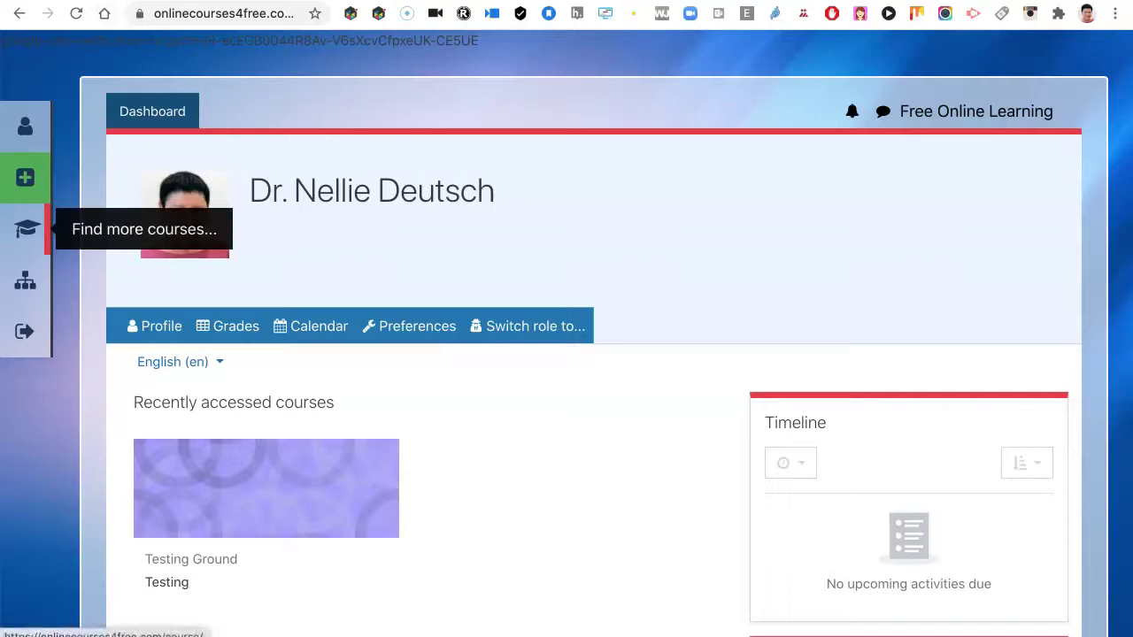
left_click(26, 229)
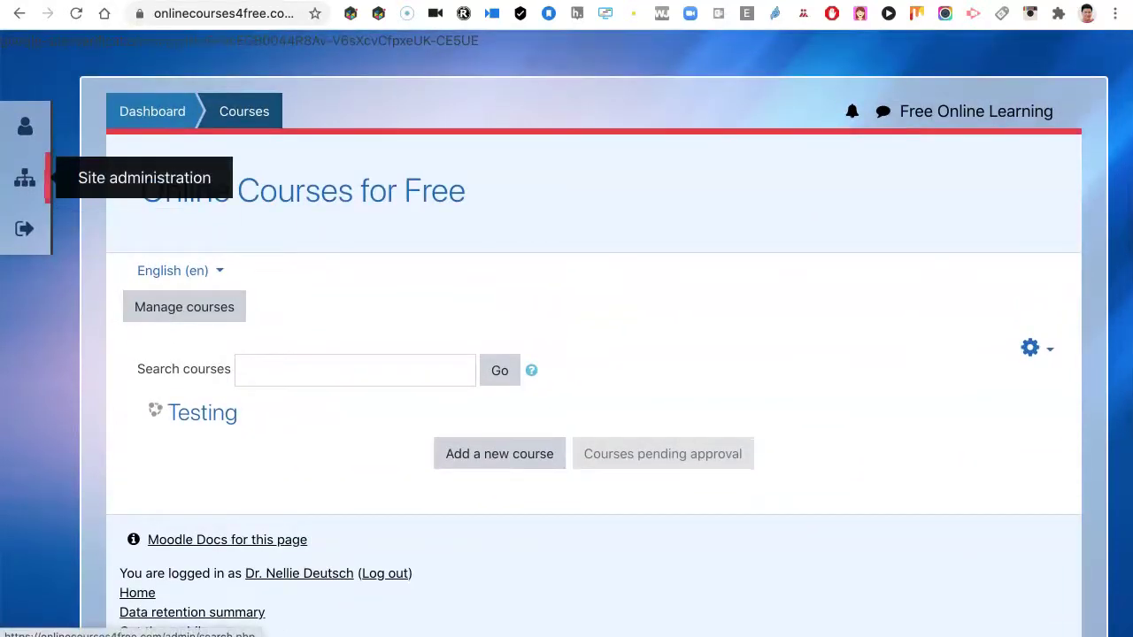
- Open the Fordson theme's settings from the Appearance section of site administration and look over its preset options
scroll(594, 380, "down", 1)
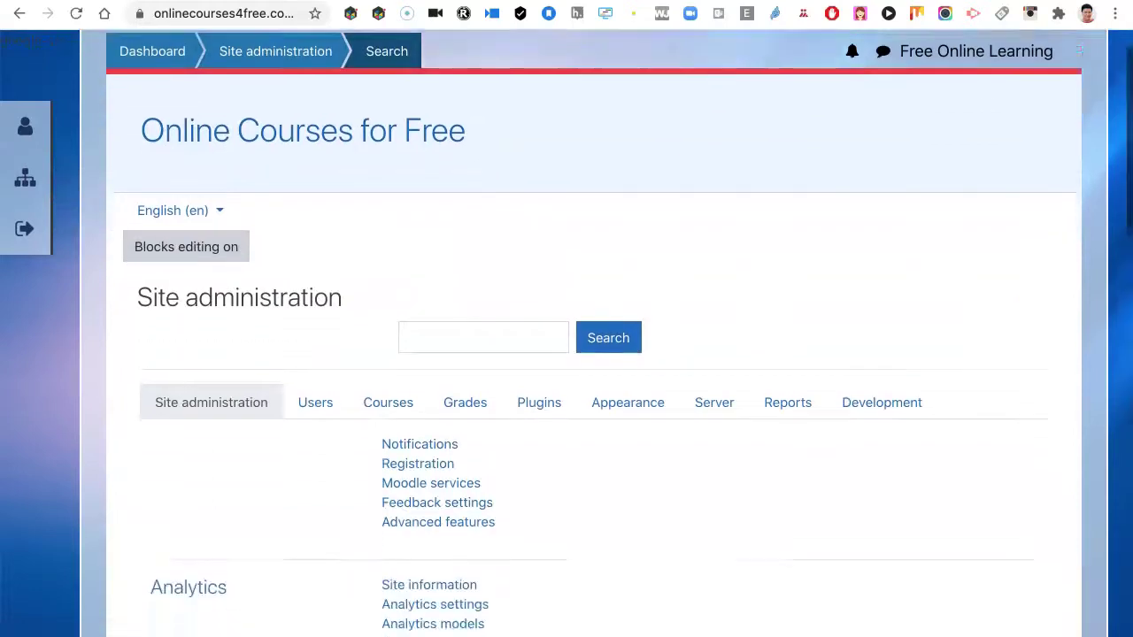
scroll(584, 354, "down", 2)
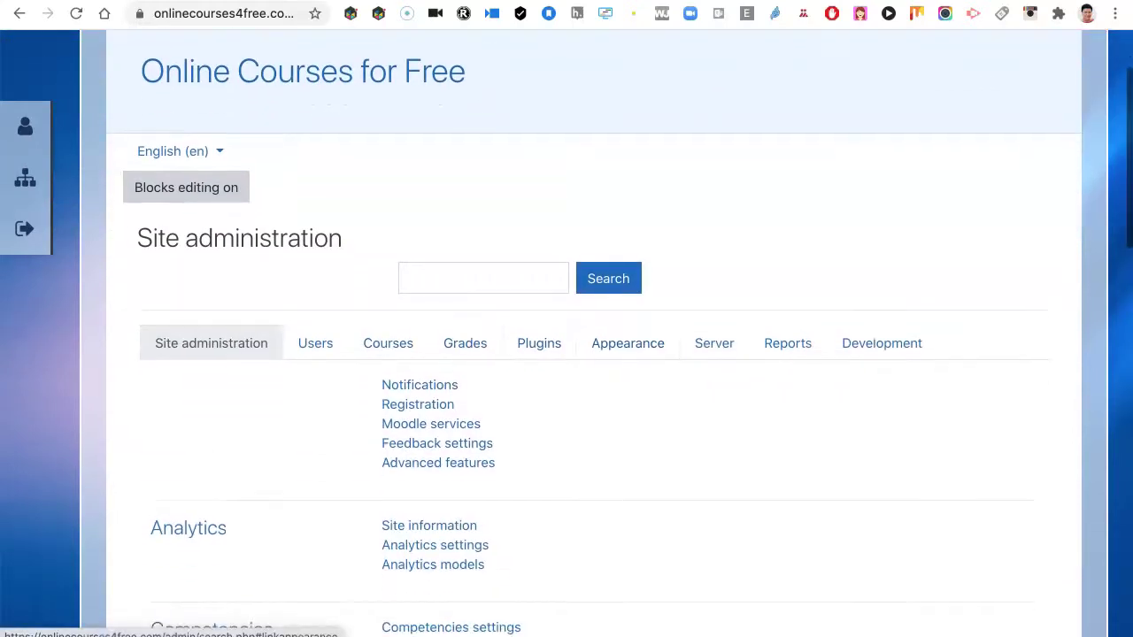
left_click(627, 297)
scroll(627, 298, "down", 2)
scroll(443, 333, "down", 9)
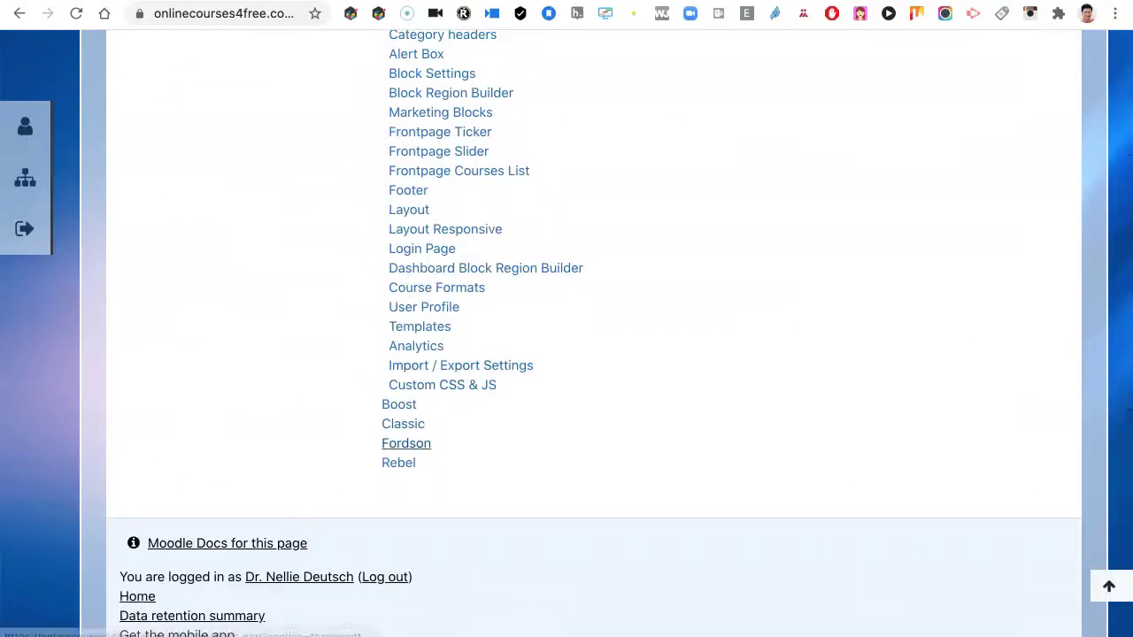
left_click(406, 444)
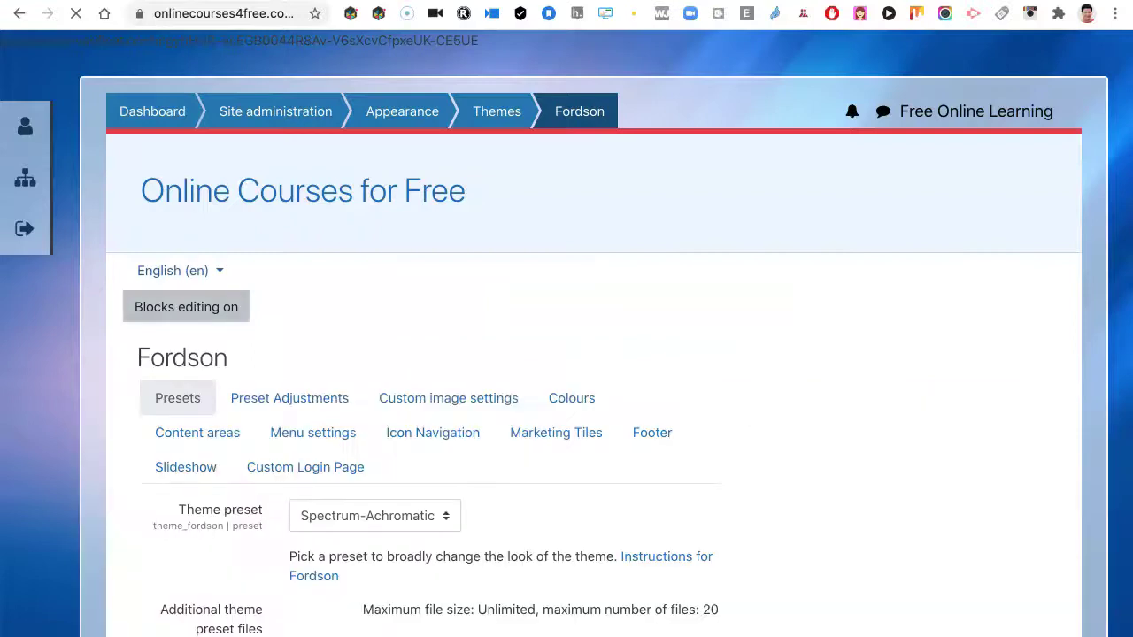
scroll(500, 540, "down", 2)
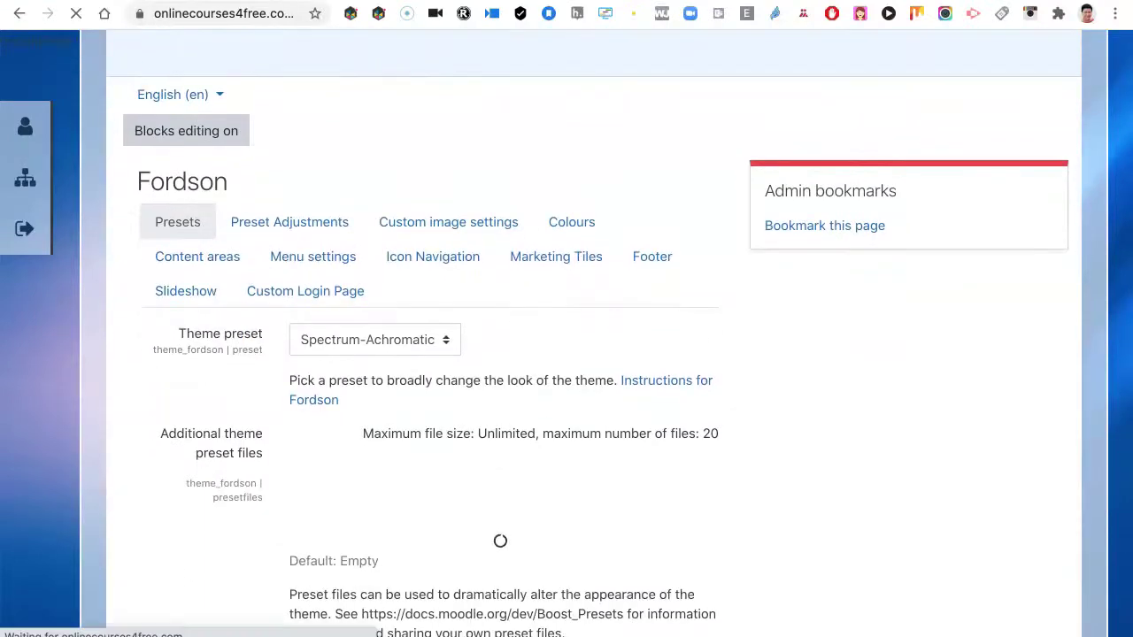
scroll(500, 541, "up", 2)
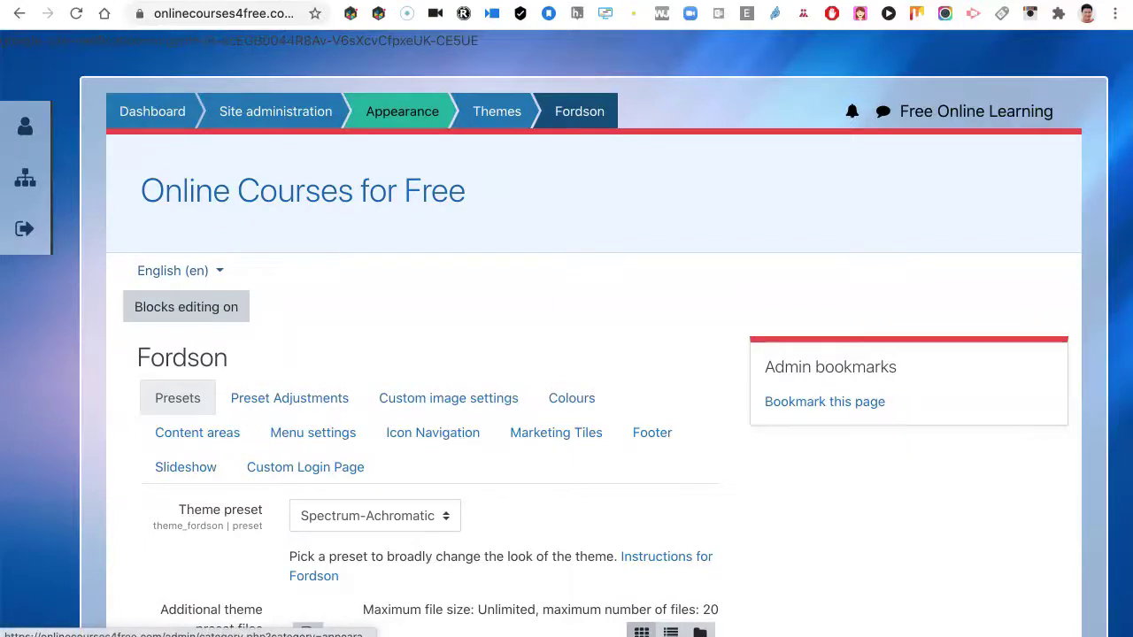
- Open the theme selector from the Appearance section of site administration
left_click(276, 110)
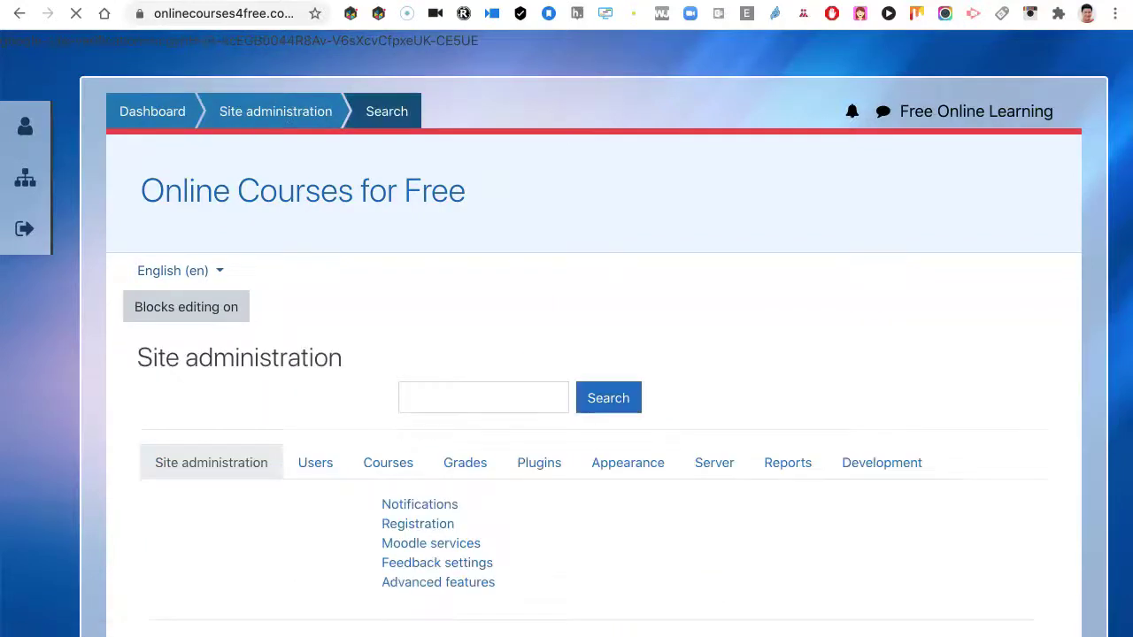
scroll(566, 354, "down", 4)
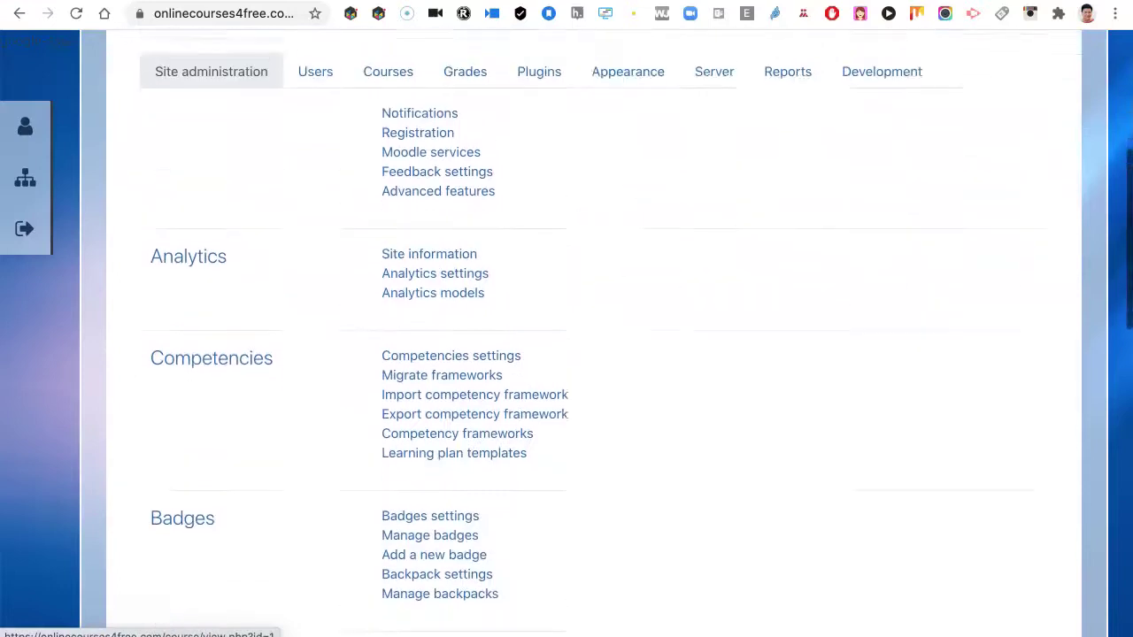
scroll(478, 216, "up", 1)
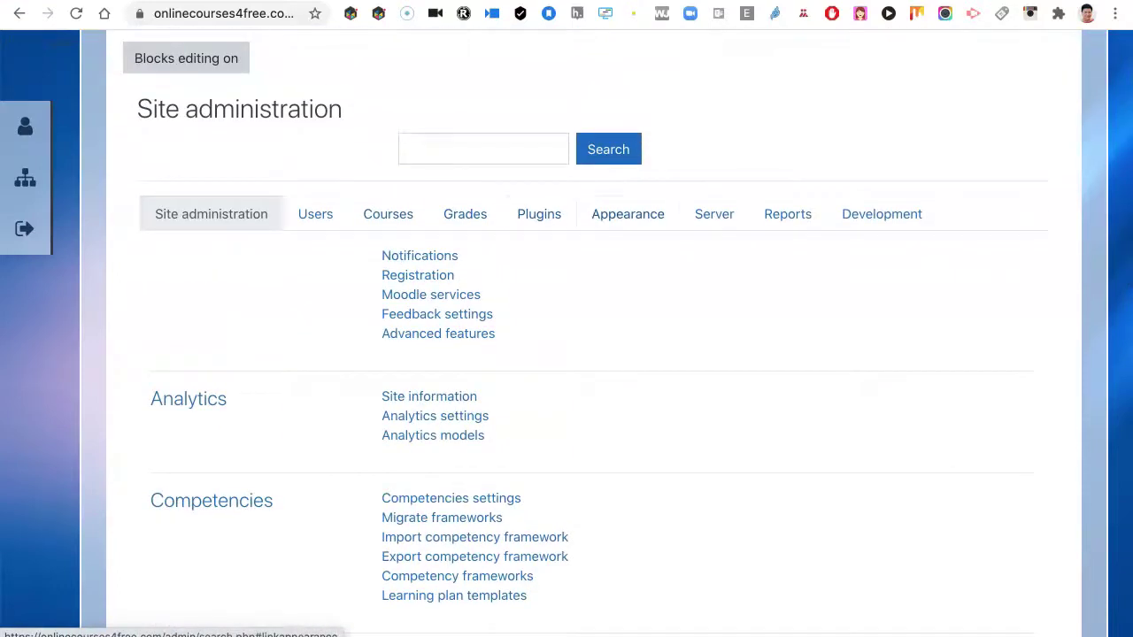
left_click(627, 213)
scroll(628, 213, "down", 3)
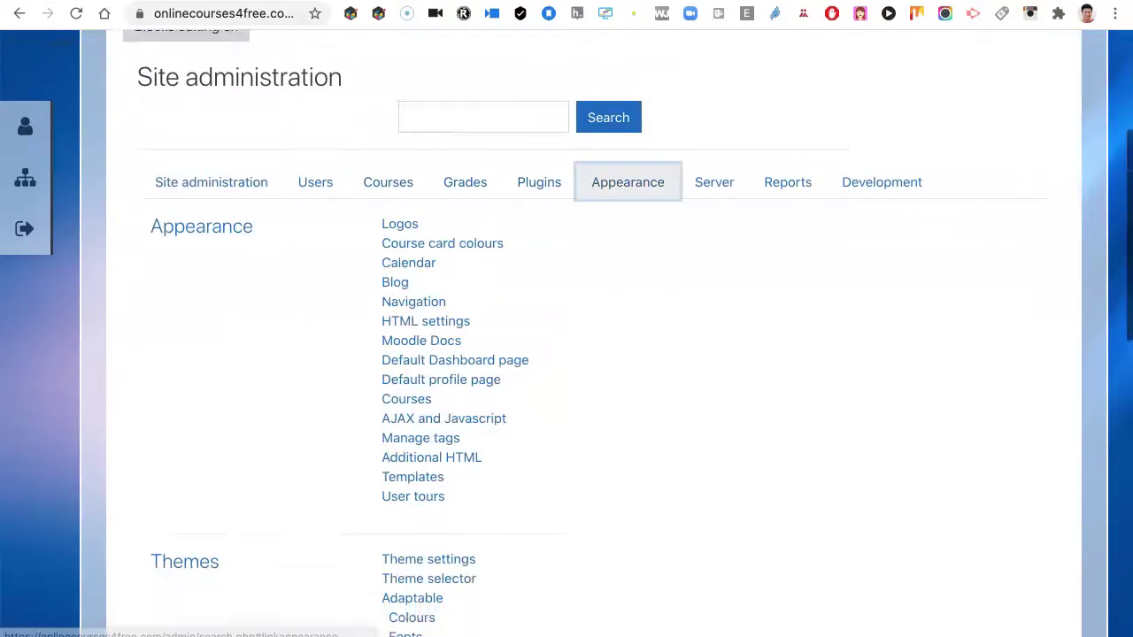
scroll(413, 342, "down", 1)
left_click(429, 322)
scroll(610, 212, "down", 6)
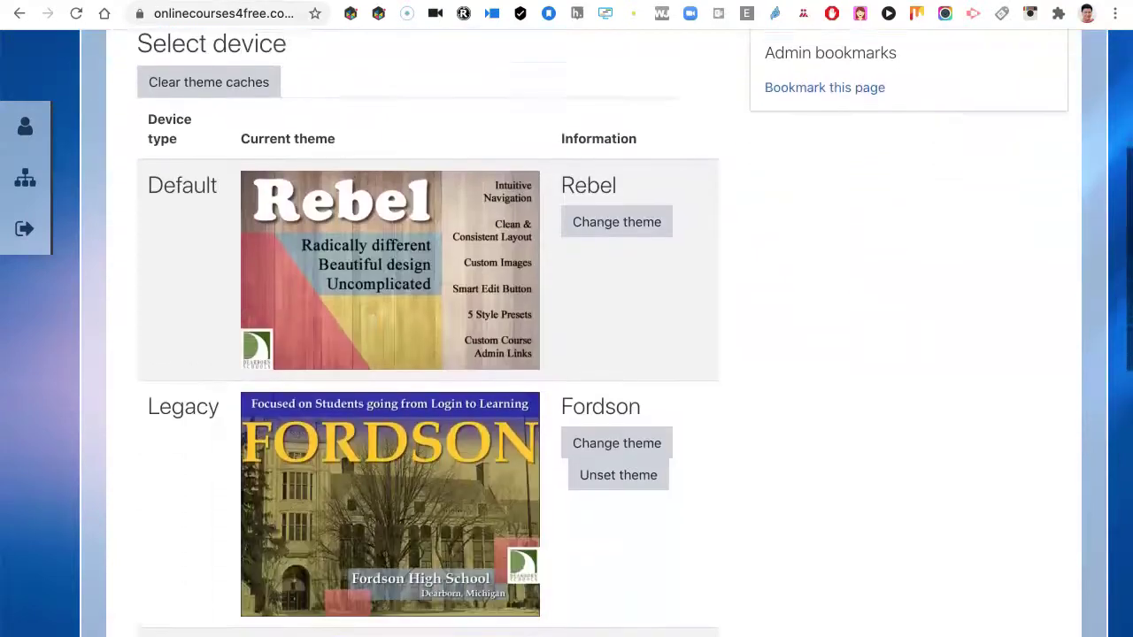
- Change the default device's theme to Fordson and continue back to the device list
left_click(616, 210)
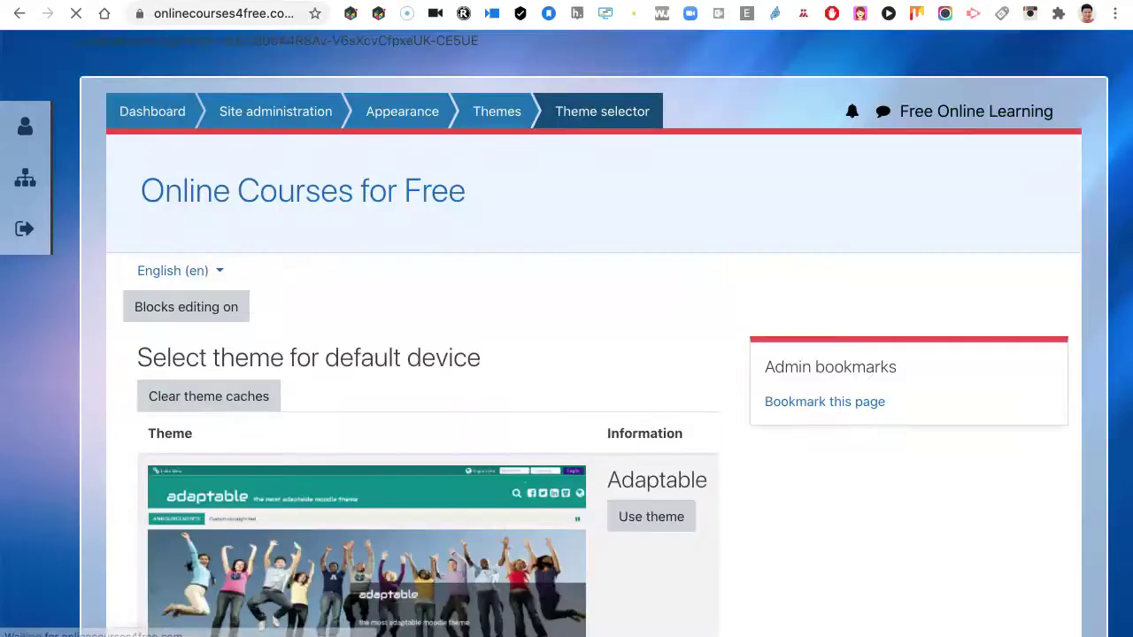
scroll(429, 411, "down", 5)
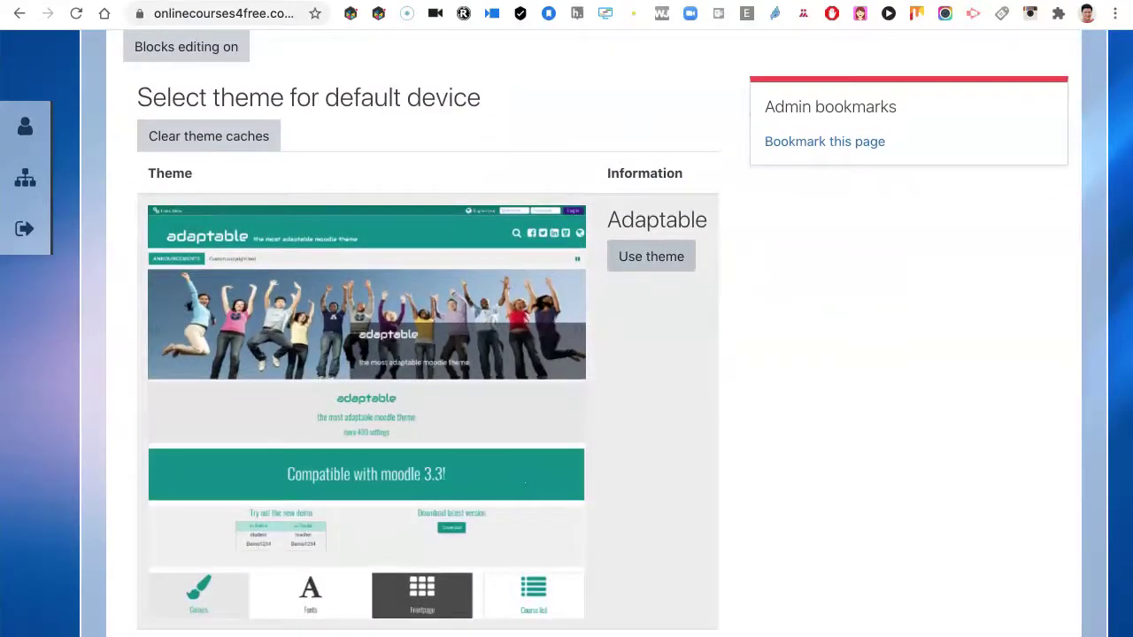
scroll(428, 354, "down", 15)
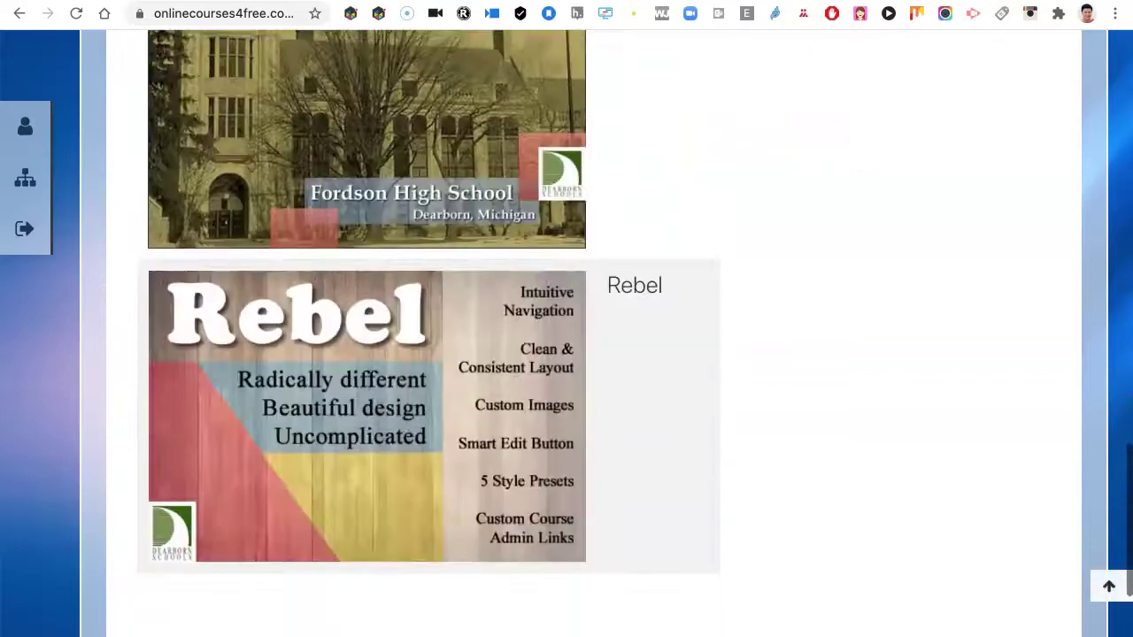
scroll(429, 354, "up", 5)
left_click(652, 244)
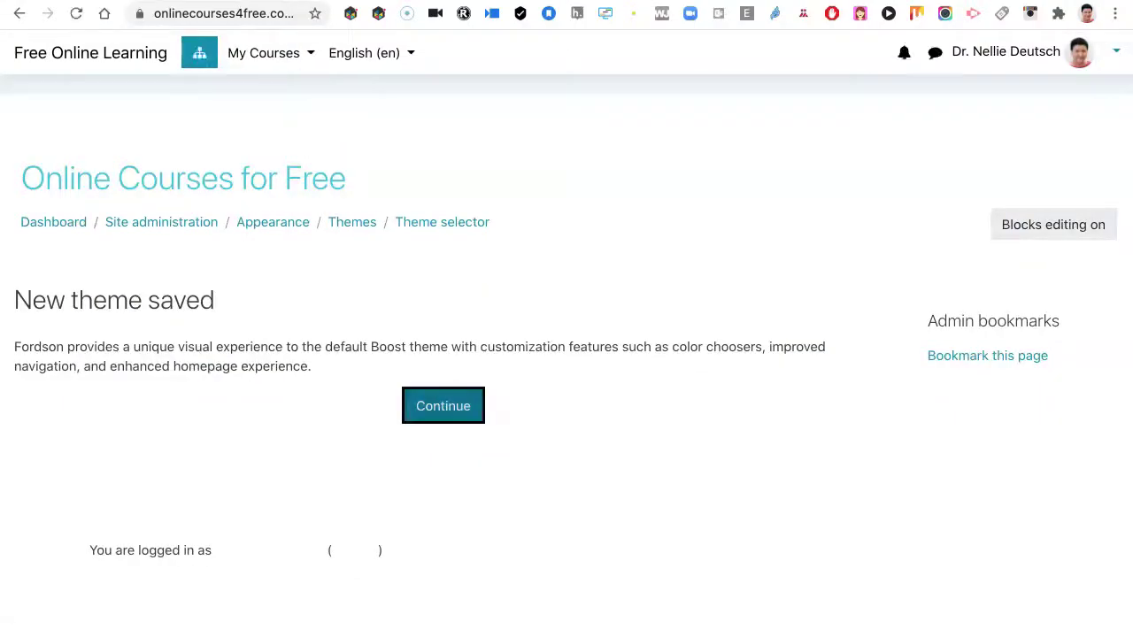
left_click(443, 405)
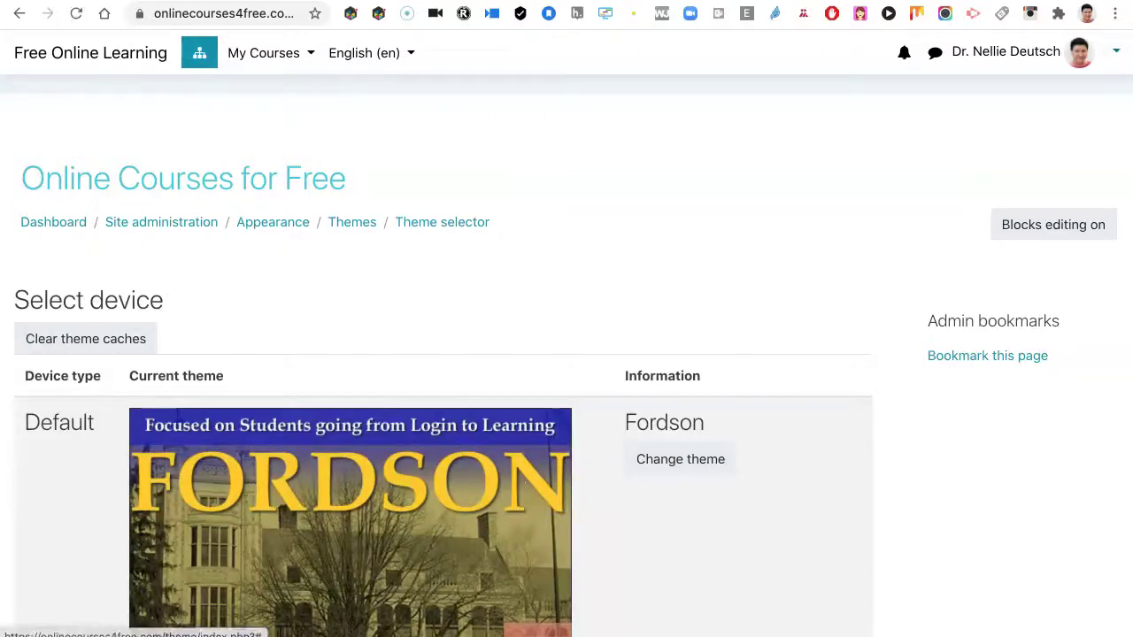
- Log out of the site and look over the visitor front page under the Fordson theme
left_click(1009, 51)
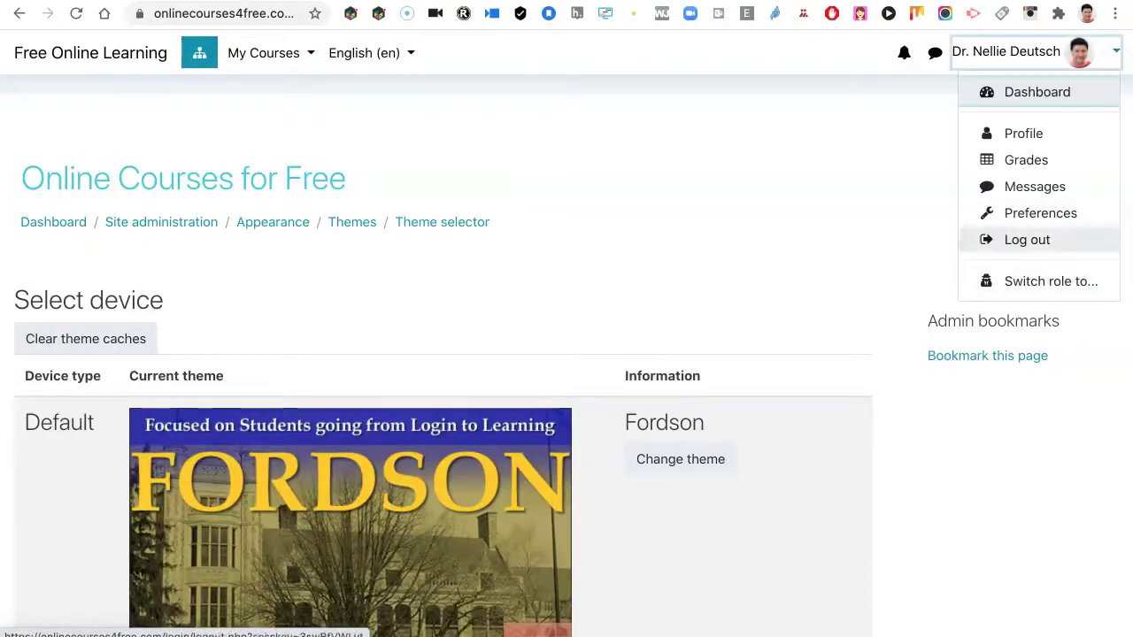
left_click(1026, 240)
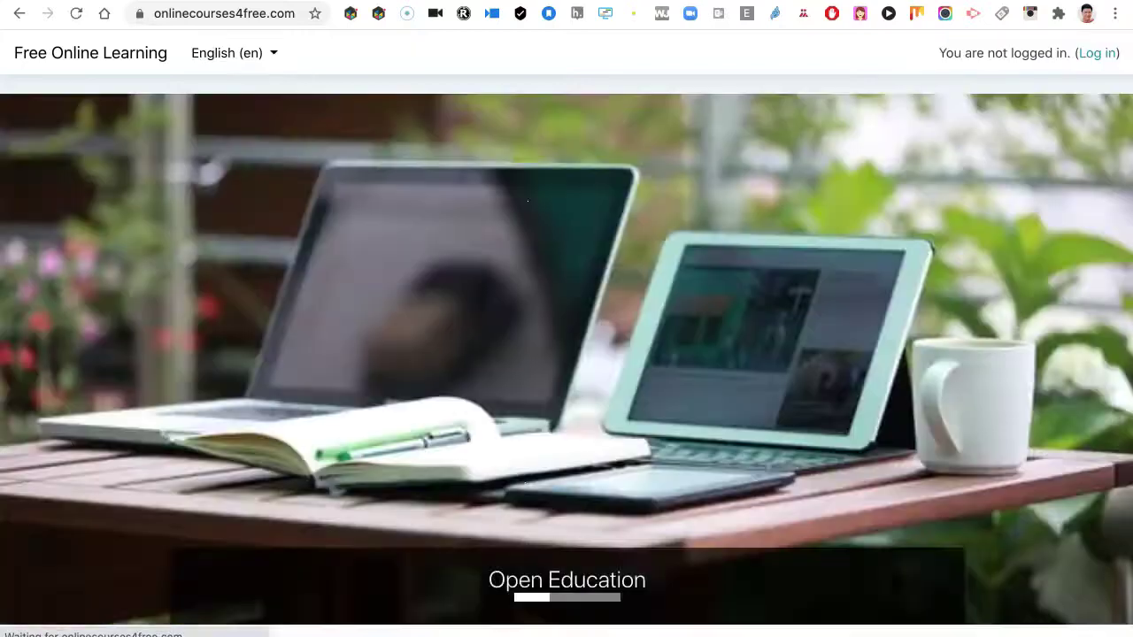
scroll(567, 354, "down", 3)
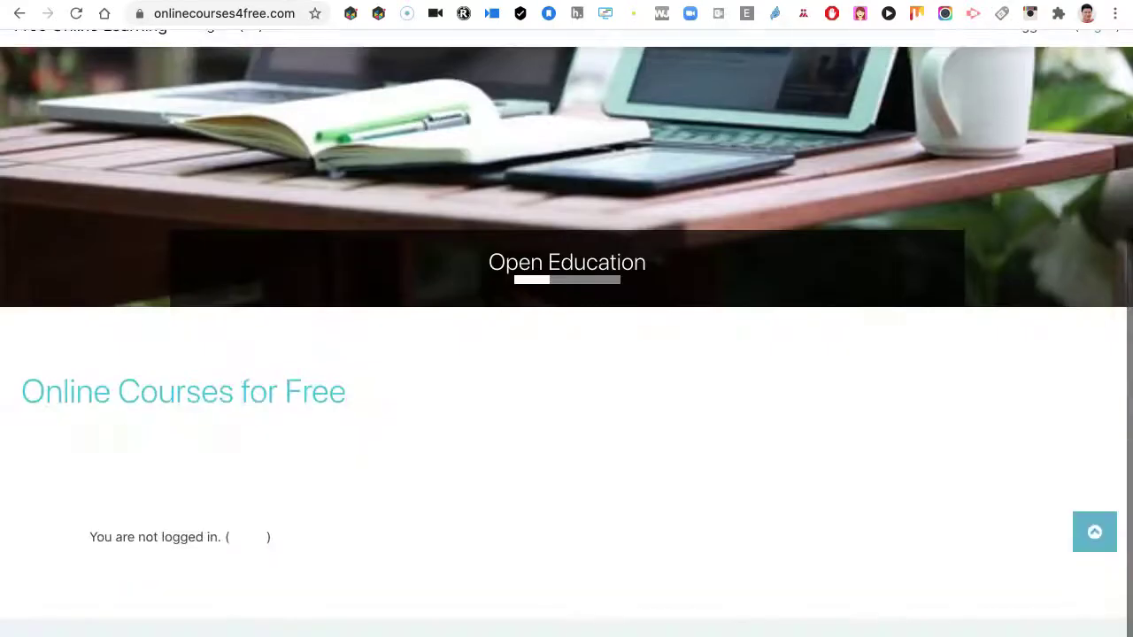
scroll(567, 355, "up", 3)
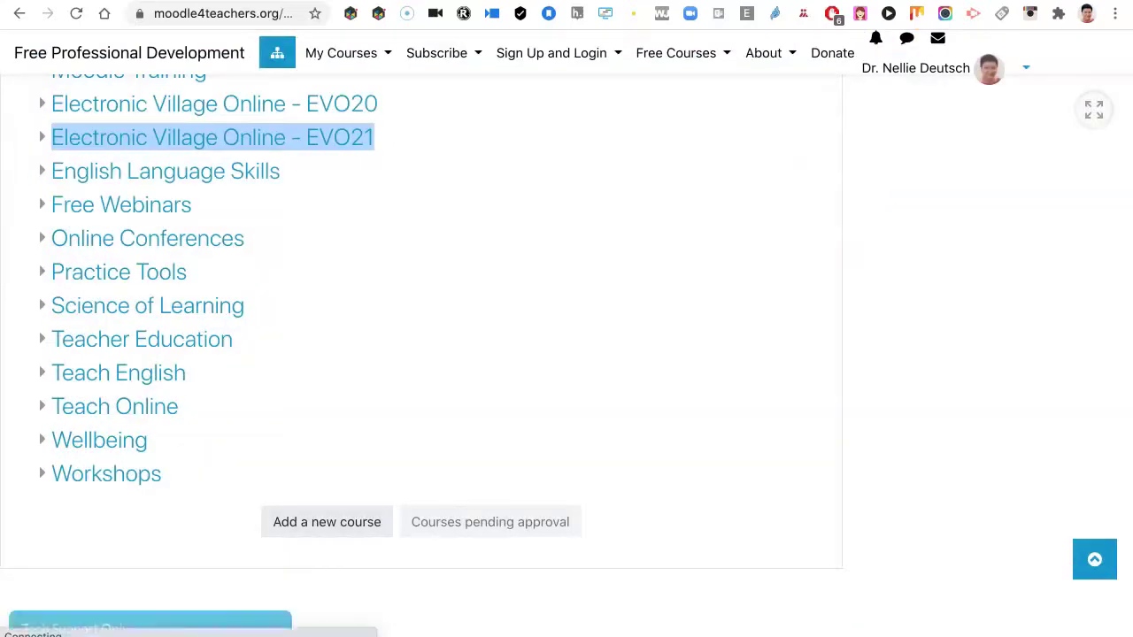
- Switch to the moodle4teachers.org site and log out of it, confirming the logout
key("Return")
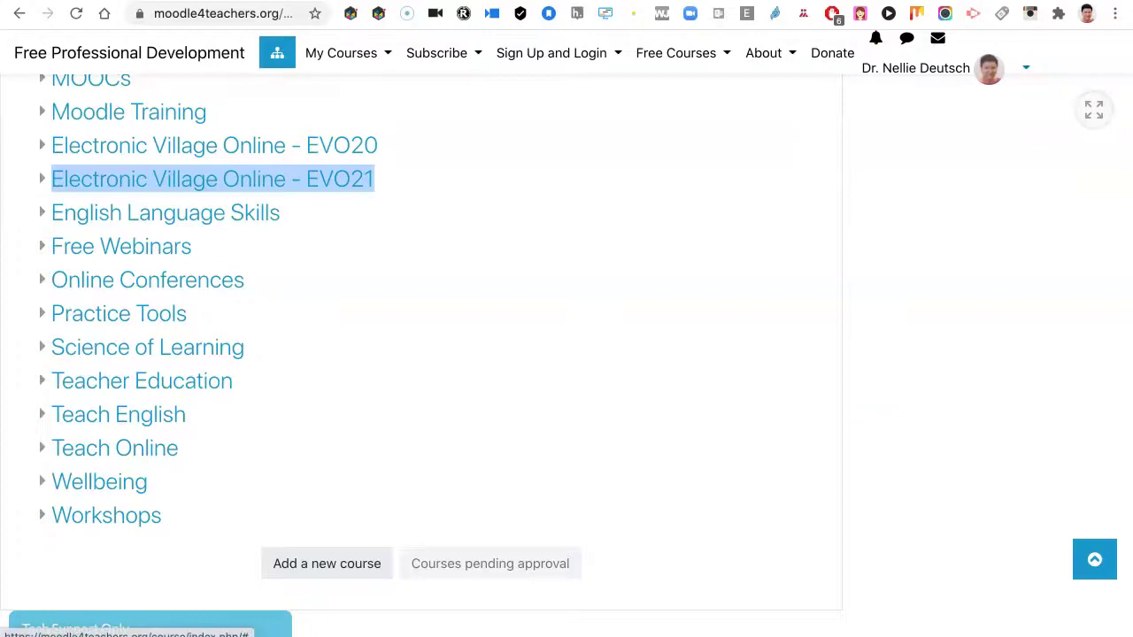
left_click(1025, 68)
left_click(936, 256)
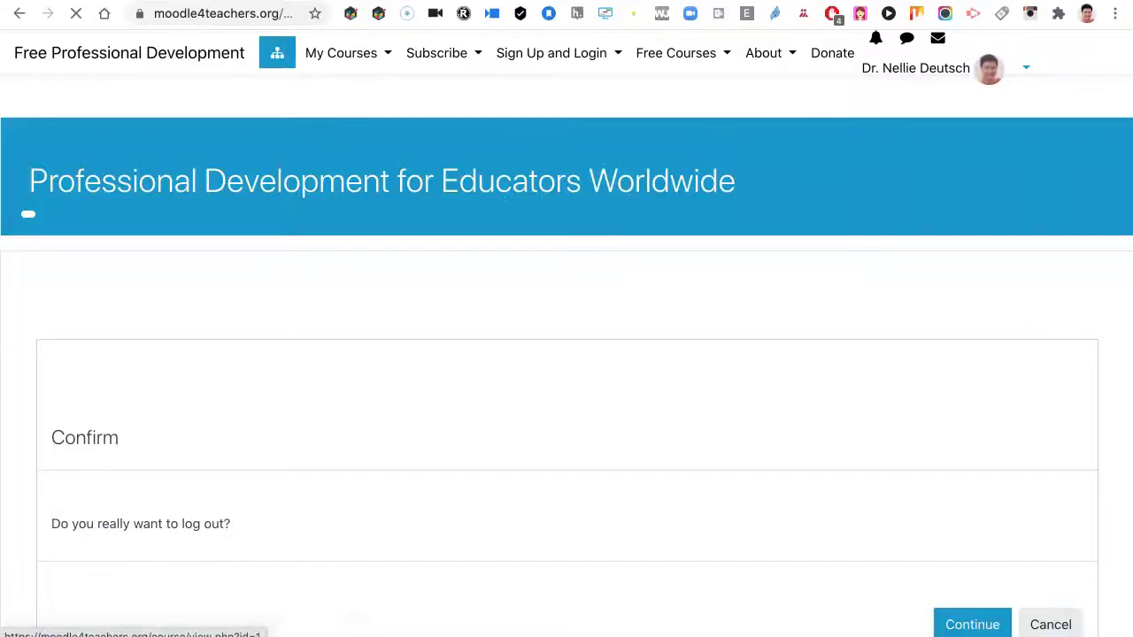
scroll(971, 566, "down", 2)
left_click(972, 546)
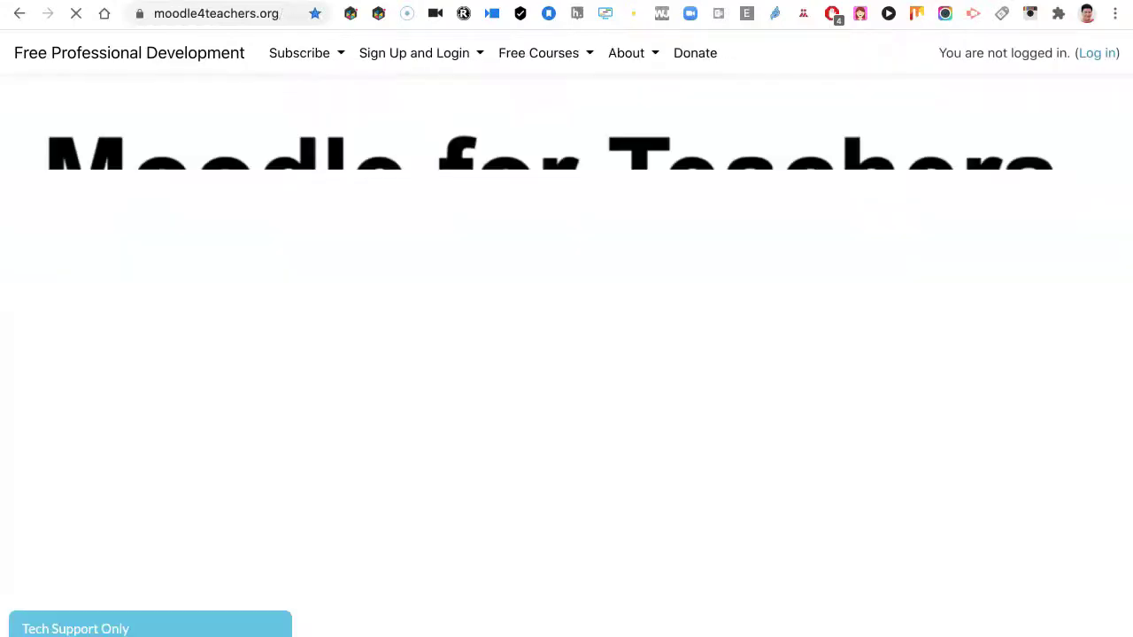
- Examine the moodle4teachers.org front page as a visitor, including its introduction, course tiles and announcements
scroll(567, 355, "down", 10)
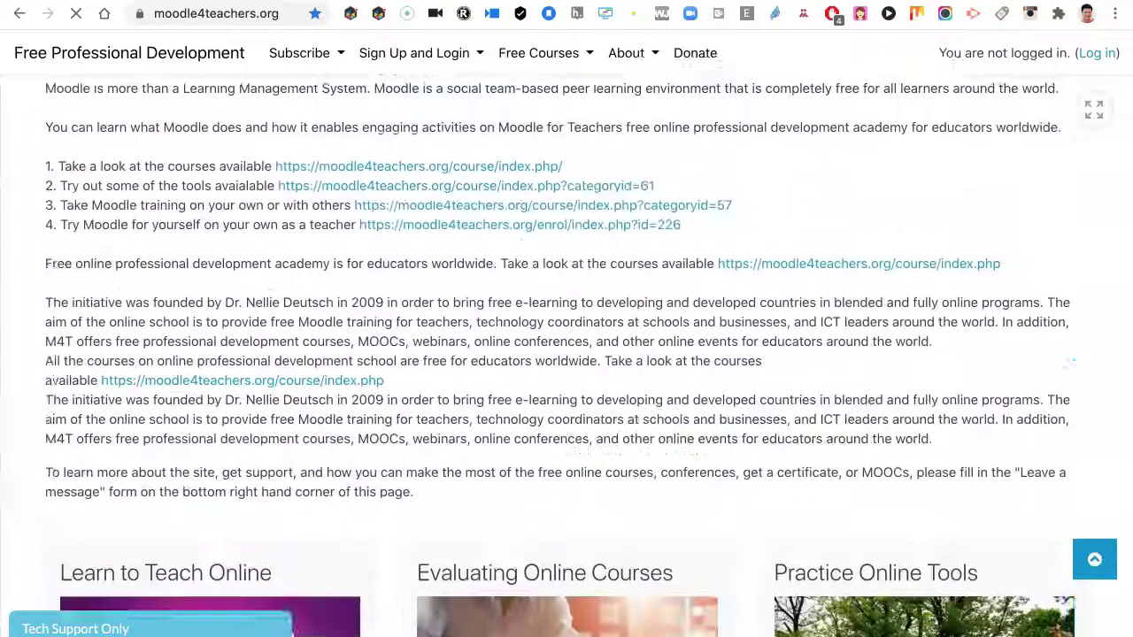
scroll(566, 354, "down", 6)
scroll(567, 354, "up", 4)
scroll(566, 354, "down", 7)
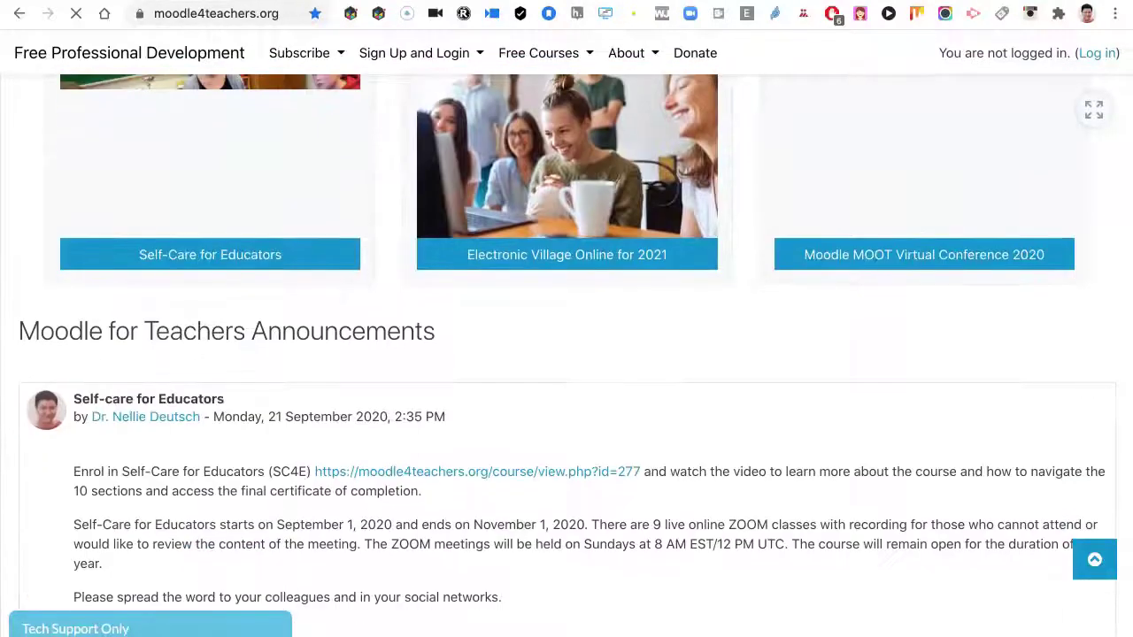
scroll(566, 354, "up", 8)
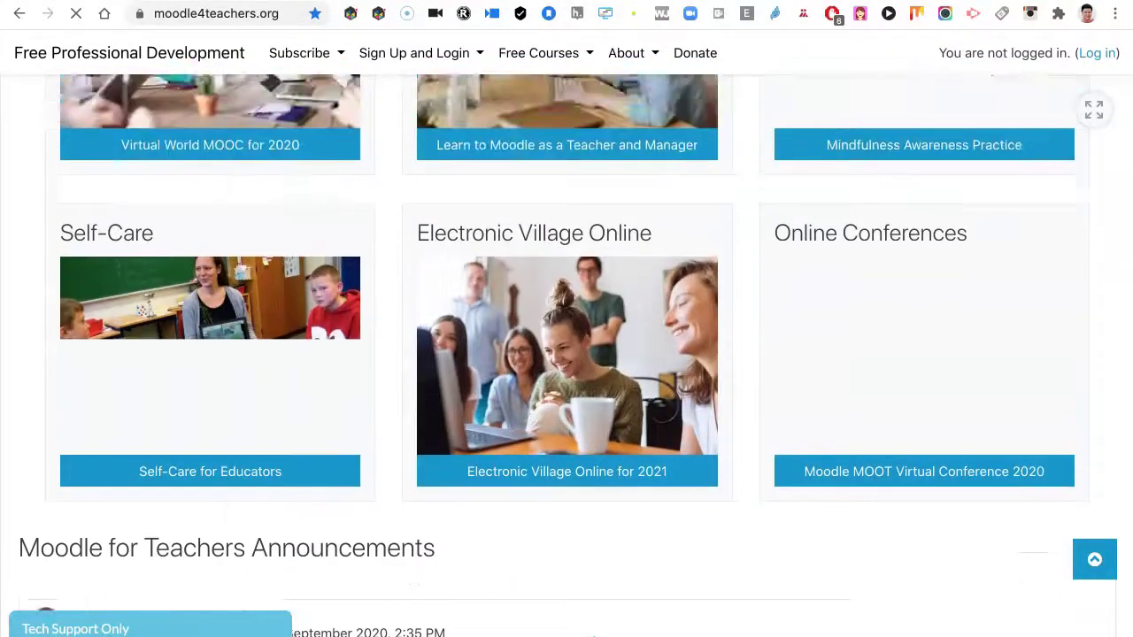
scroll(567, 354, "down", 10)
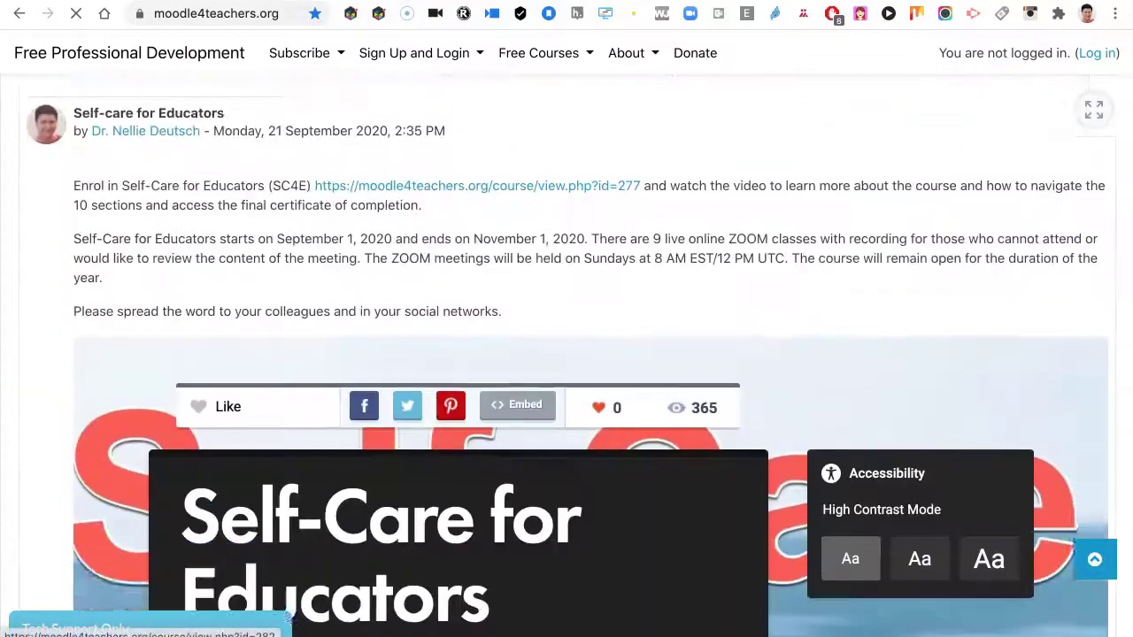
scroll(566, 354, "up", 10)
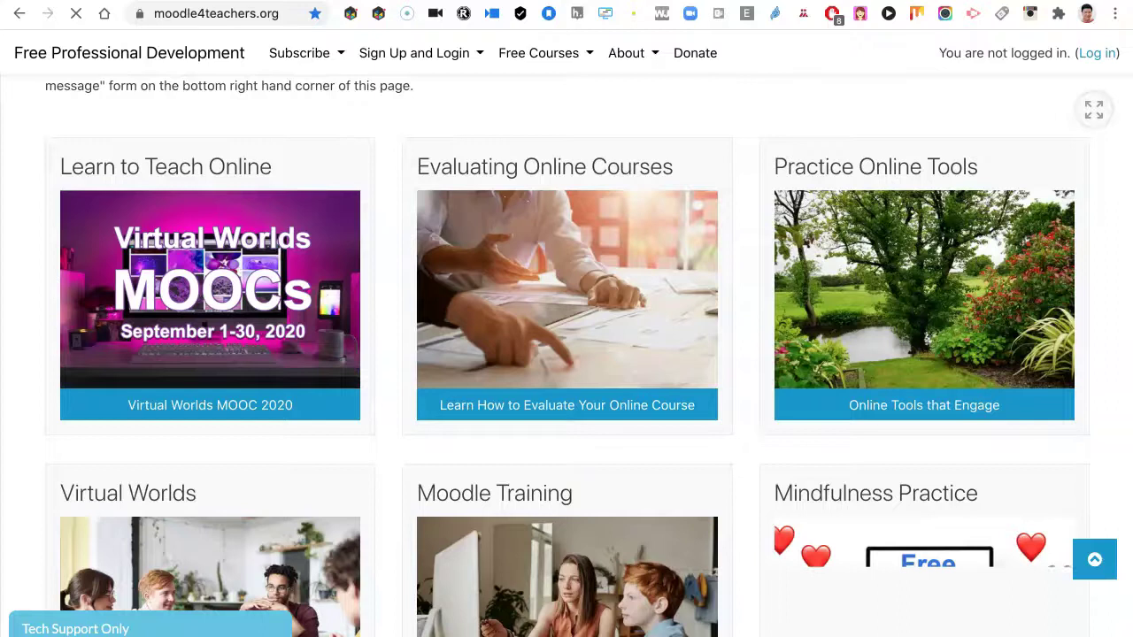
- Switch to the integratingtechnology site and look over its front page down to the available courses
key("ctrl+Tab")
scroll(566, 354, "down", 2)
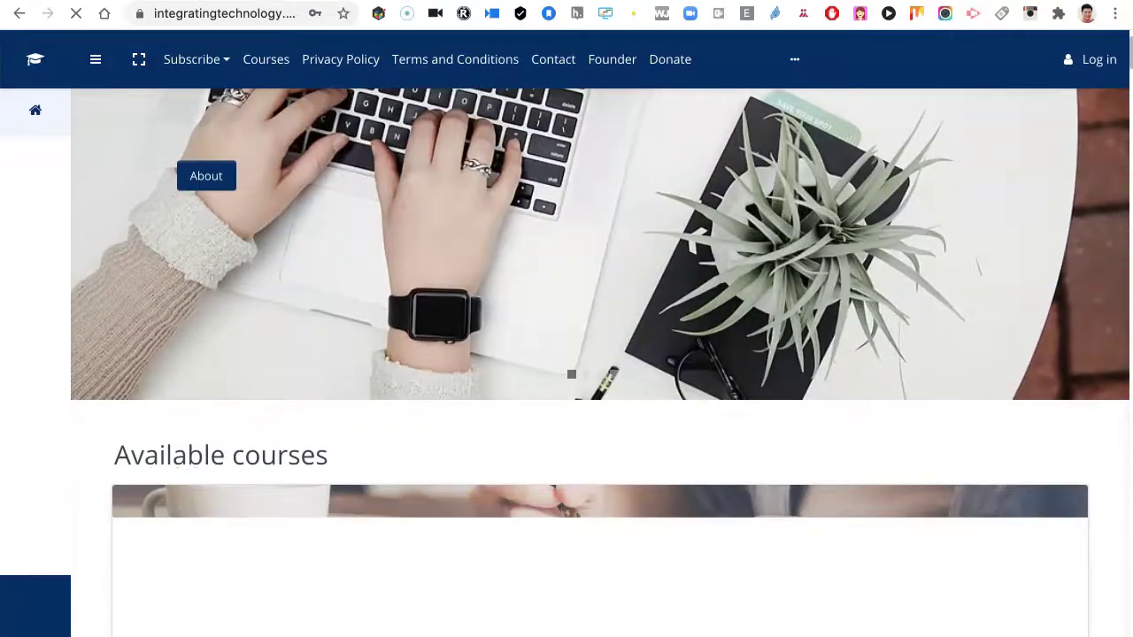
scroll(566, 354, "down", 2)
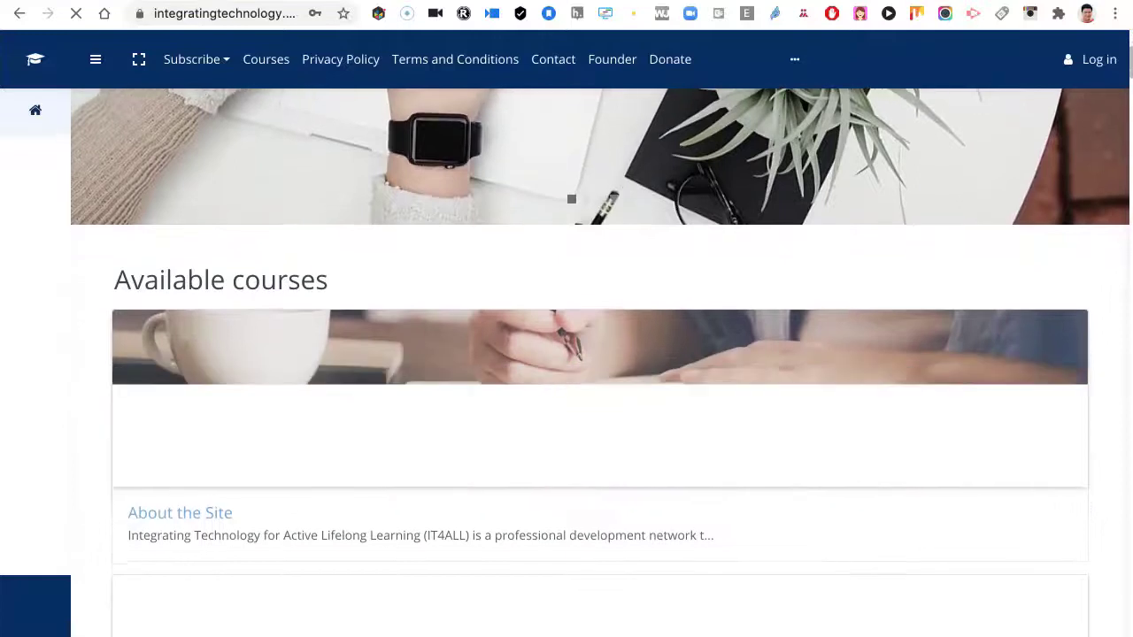
scroll(566, 354, "down", 2)
scroll(630, 478, "up", 2)
scroll(630, 478, "down", 3)
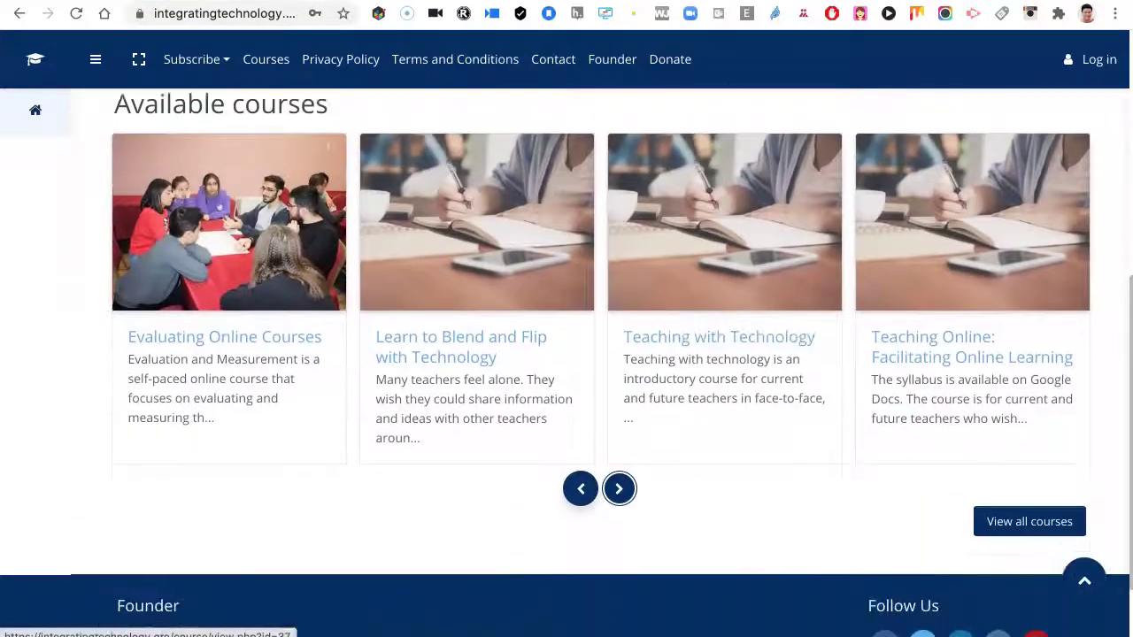
- Browse forward through the available courses carousel and return to the front page banner
left_click(620, 479)
left_click(620, 478)
scroll(619, 479, "up", 2)
left_click(619, 624)
left_click(619, 625)
left_click(619, 625)
left_click(618, 625)
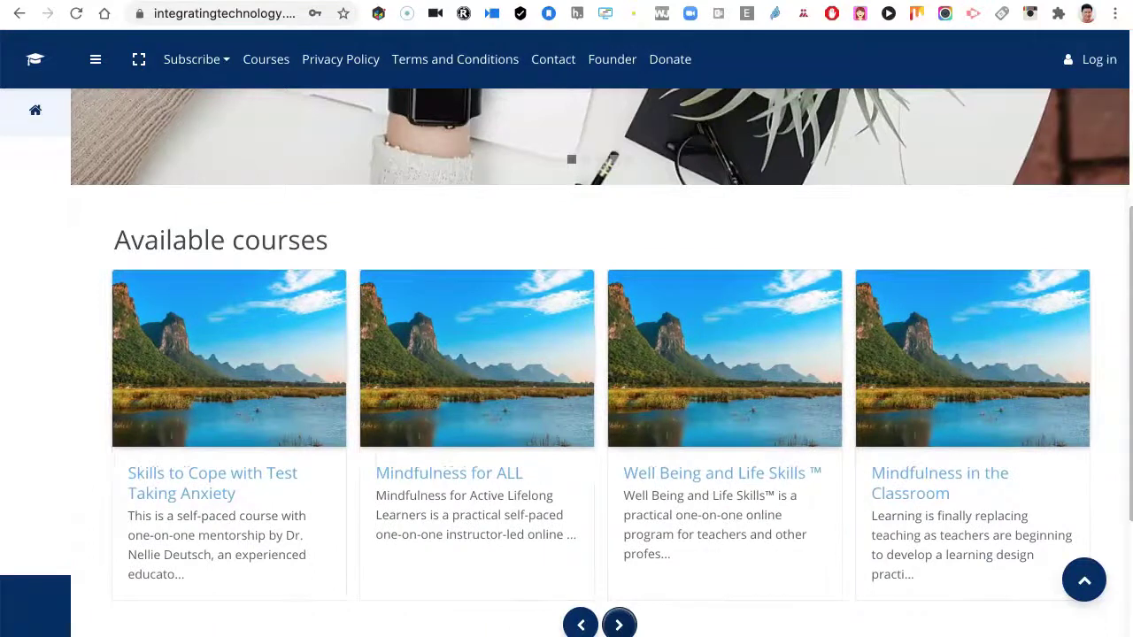
scroll(602, 363, "up", 5)
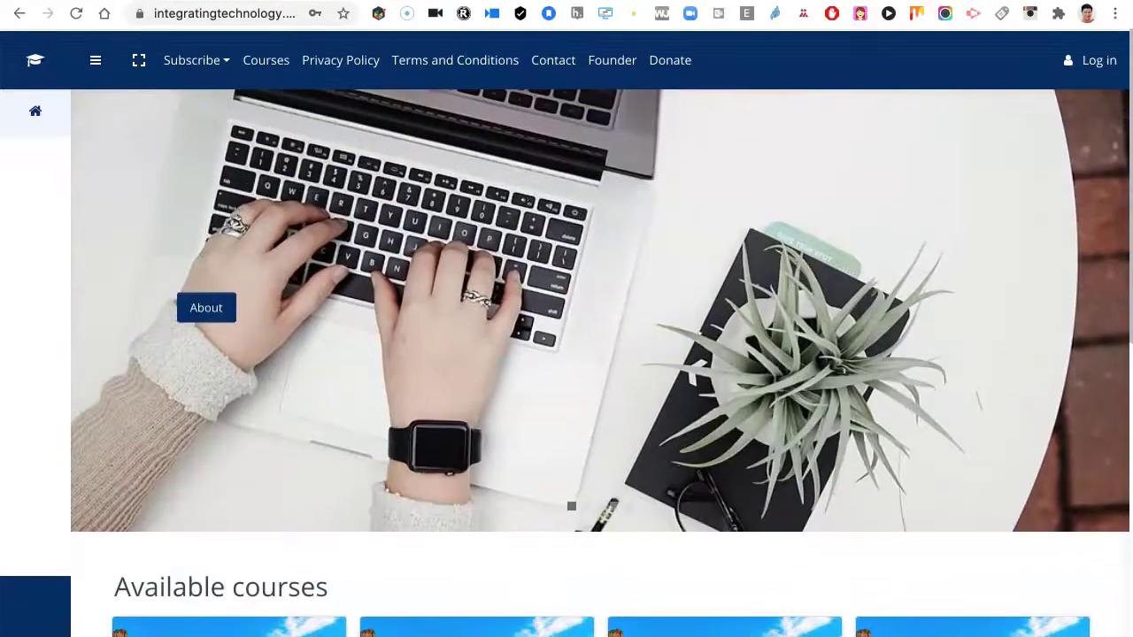